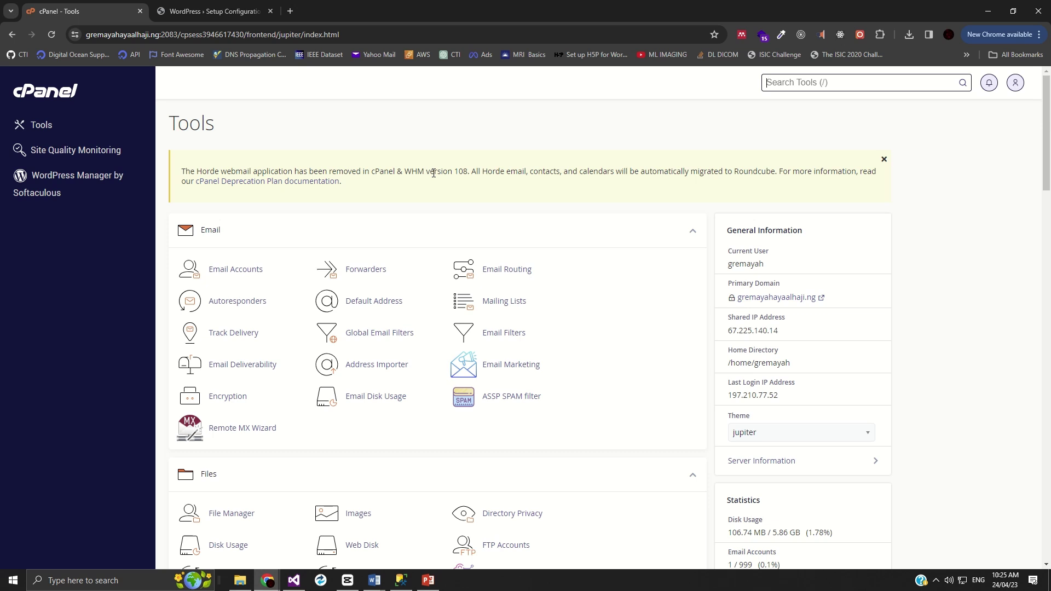
- Scroll the cPanel Tools page to review the Email and Files tool sections
key(/)
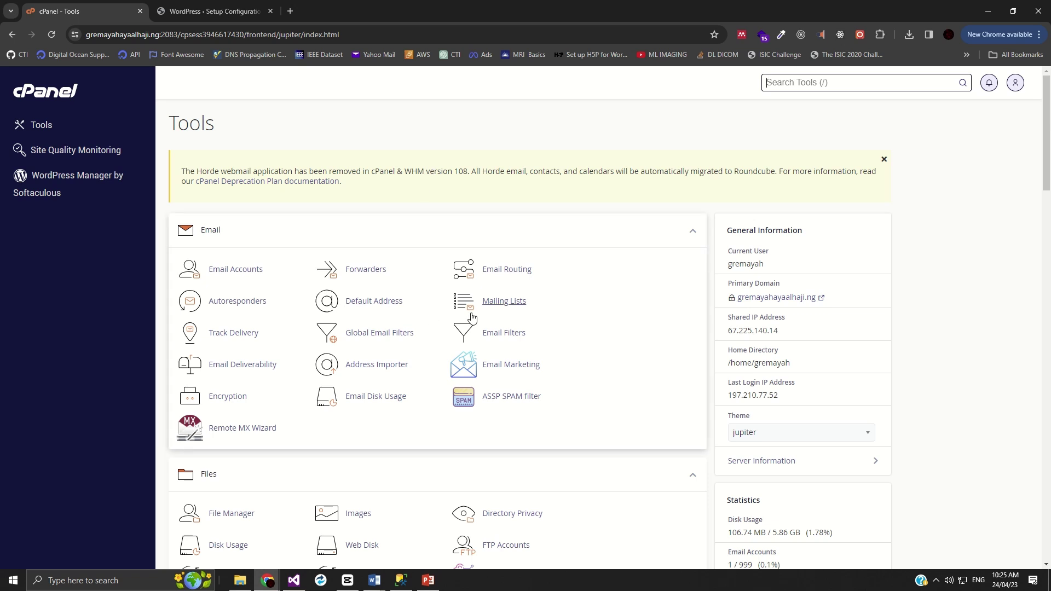
scroll(471, 319, down, 2)
scroll(467, 388, up, 2)
- Reload the WordPress setup tab at the bare site root address
click(218, 15)
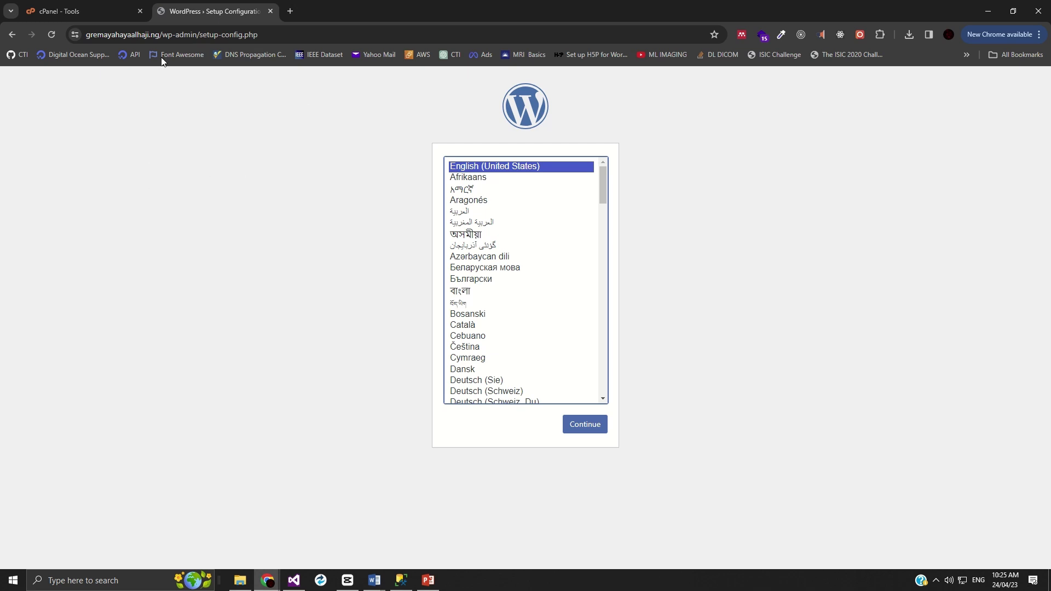
drag(159, 34, 495, 53)
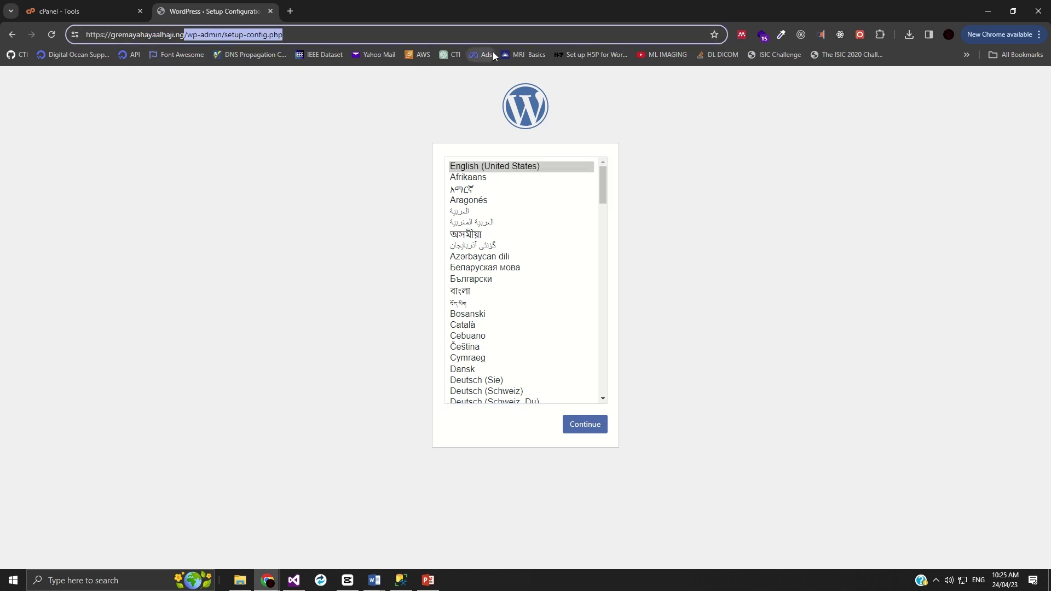
key(BackSpace)
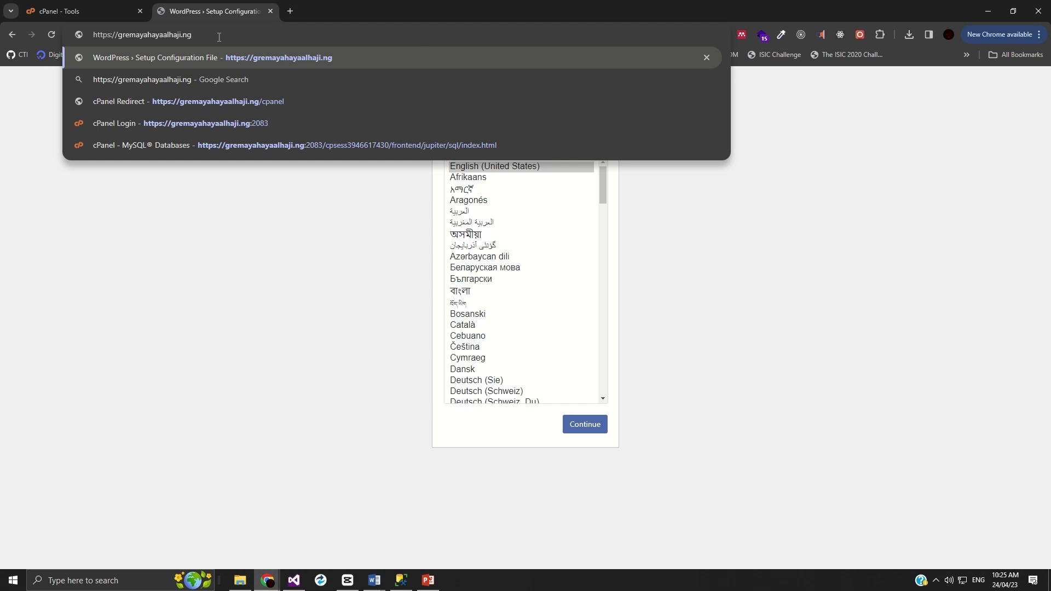
drag(219, 37, 81, 37)
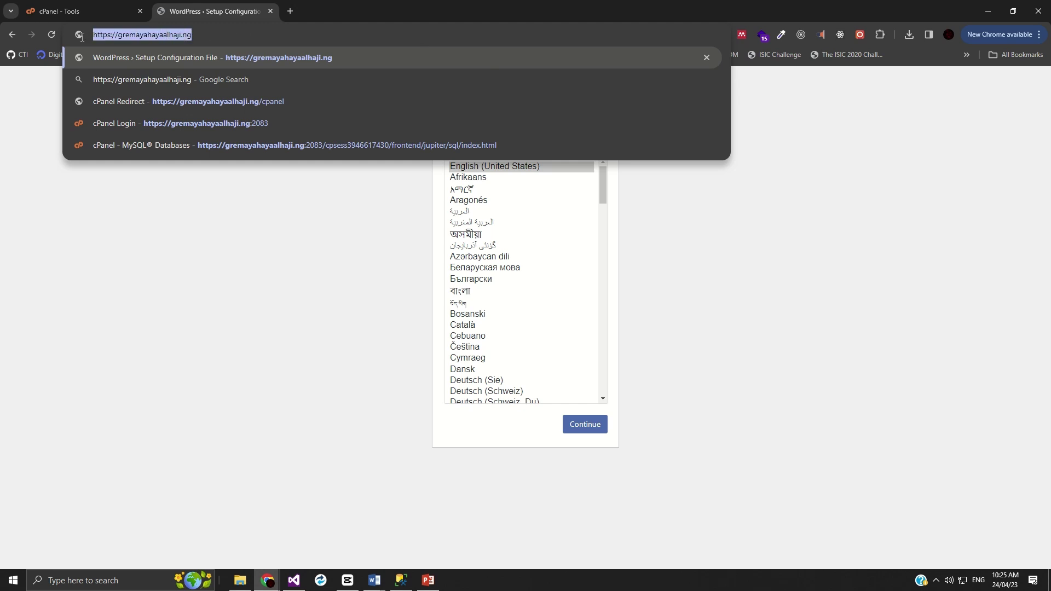
drag(191, 34, 109, 32)
click(204, 37)
key(Return)
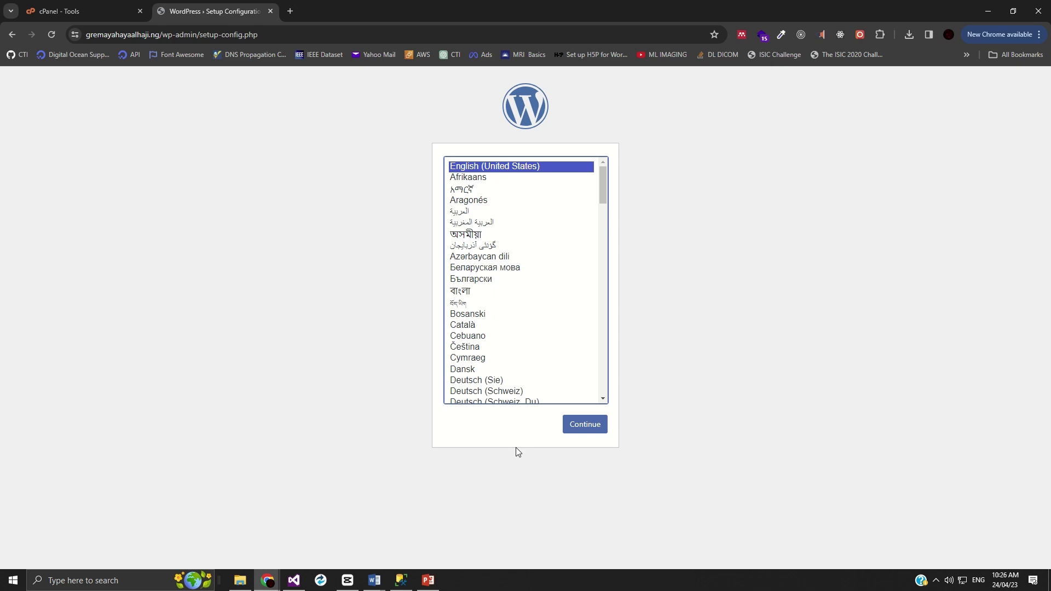
- Continue in English (United States) and review the listed database requirements
click(575, 430)
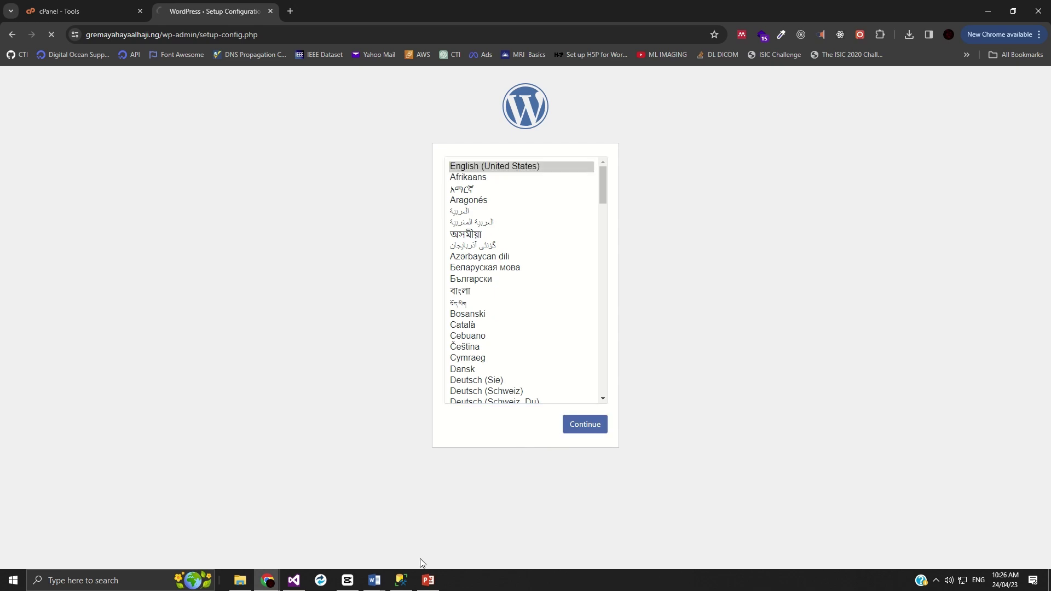
mouse_move(374, 581)
mouse_move(435, 535)
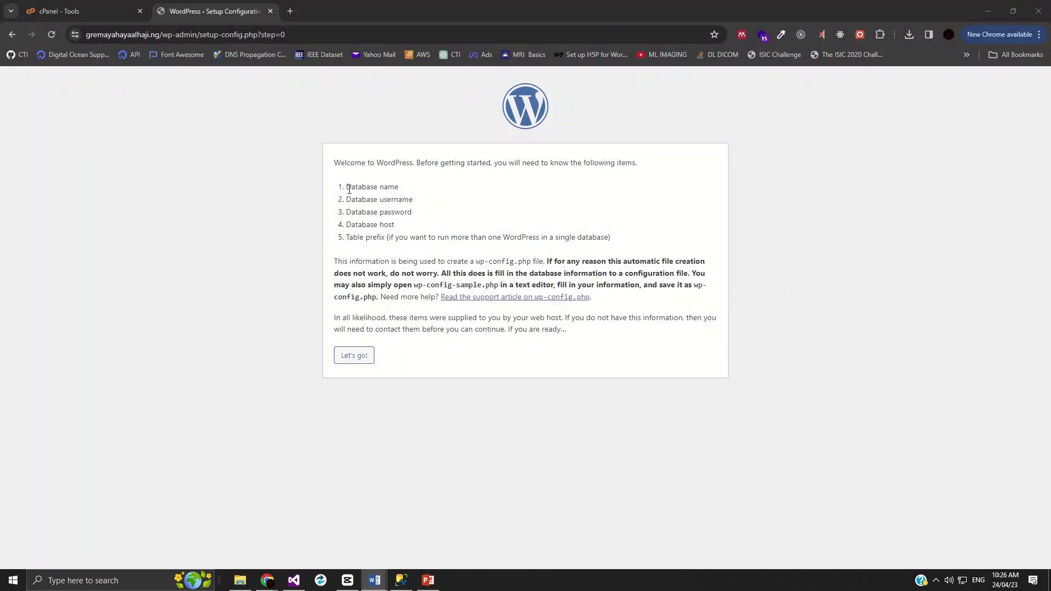
drag(348, 187, 398, 187)
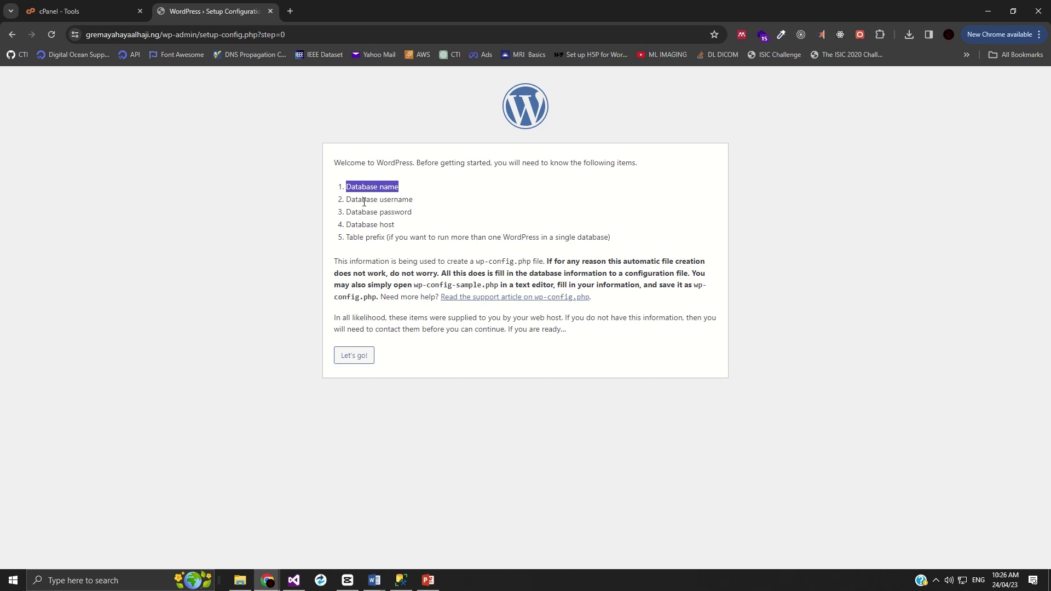
click(392, 200)
- Paste gremayah_storage as the database name, plus the database username
click(357, 357)
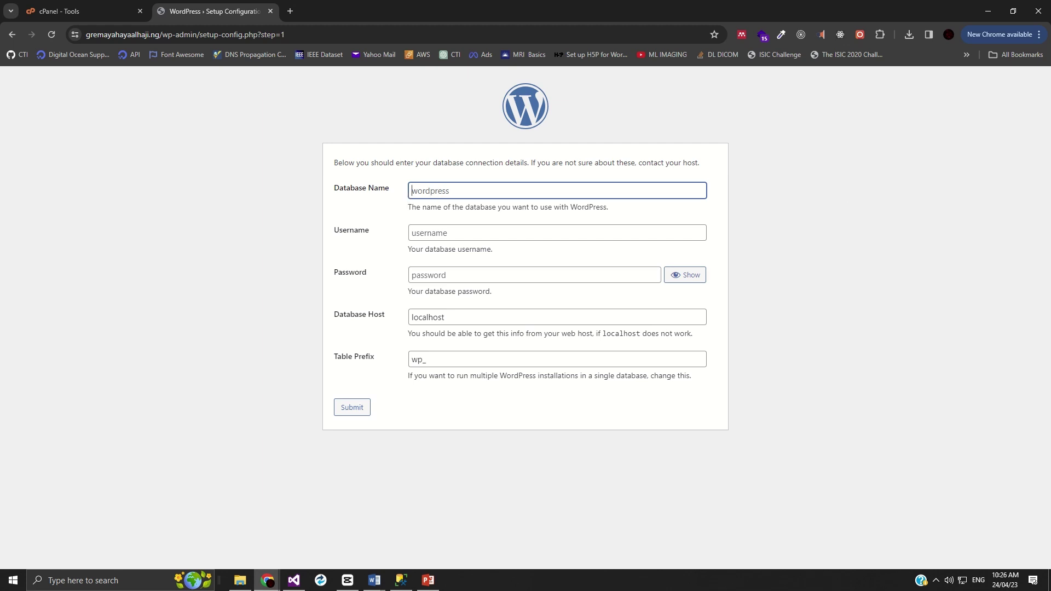
key(alt+Tab)
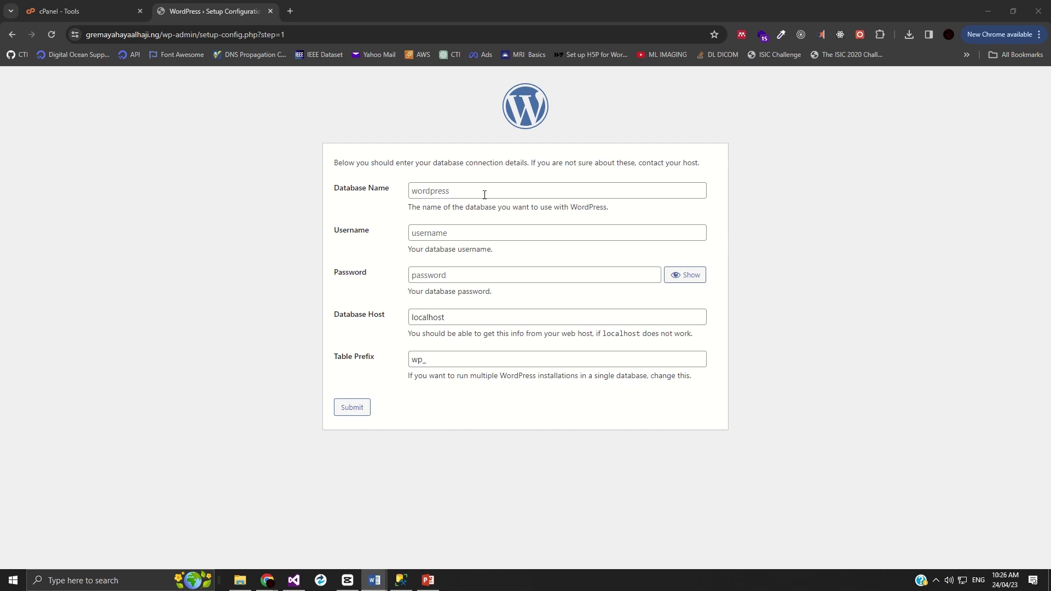
click(444, 197)
text(gremayah_storage)
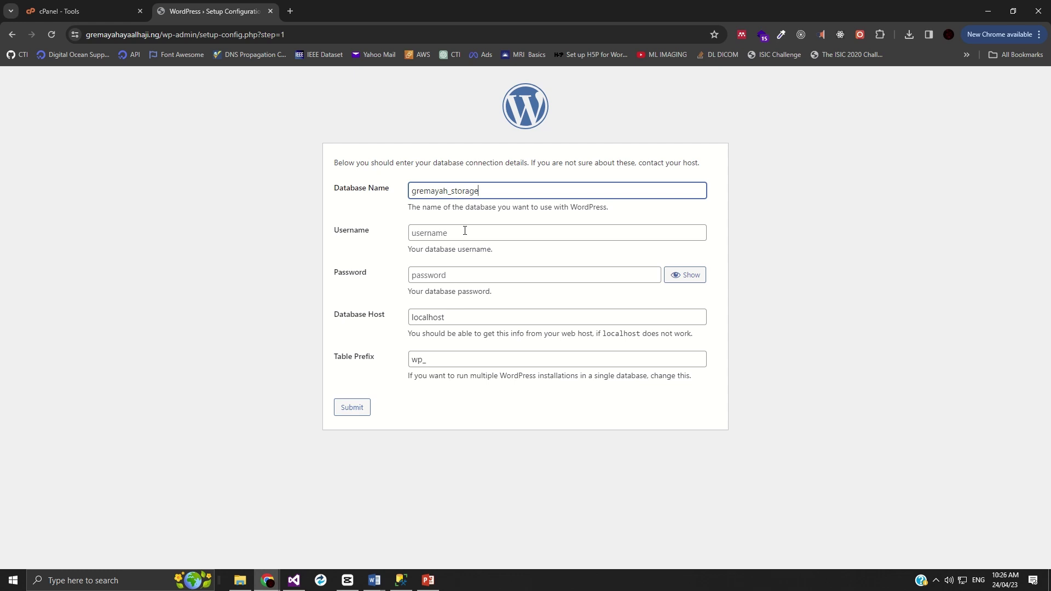
click(438, 232)
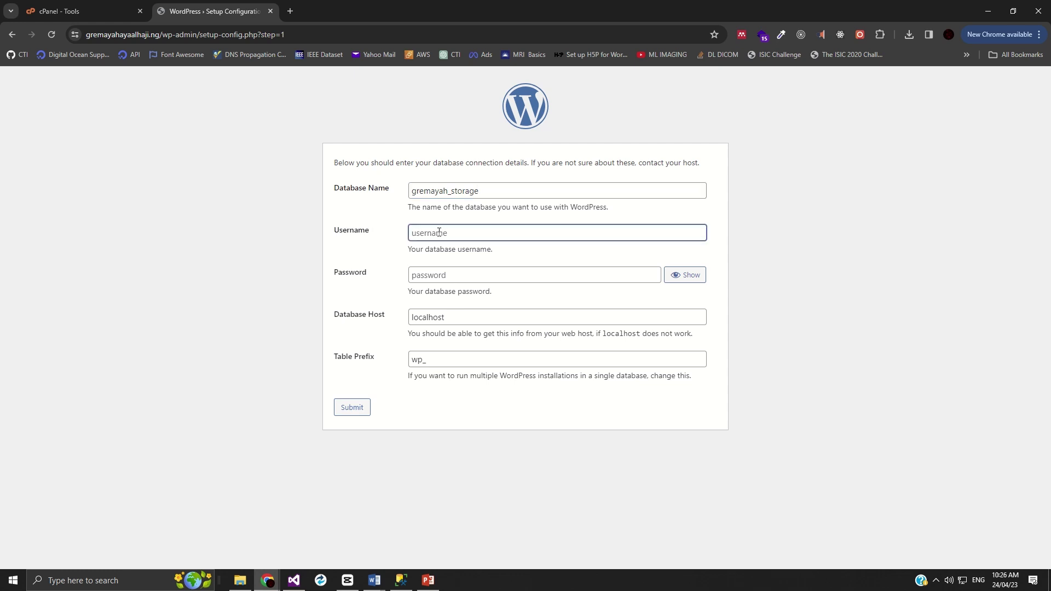
text(gremayah_storage)
- Paste the database password and leave the table prefix as wp_
key(alt+Tab)
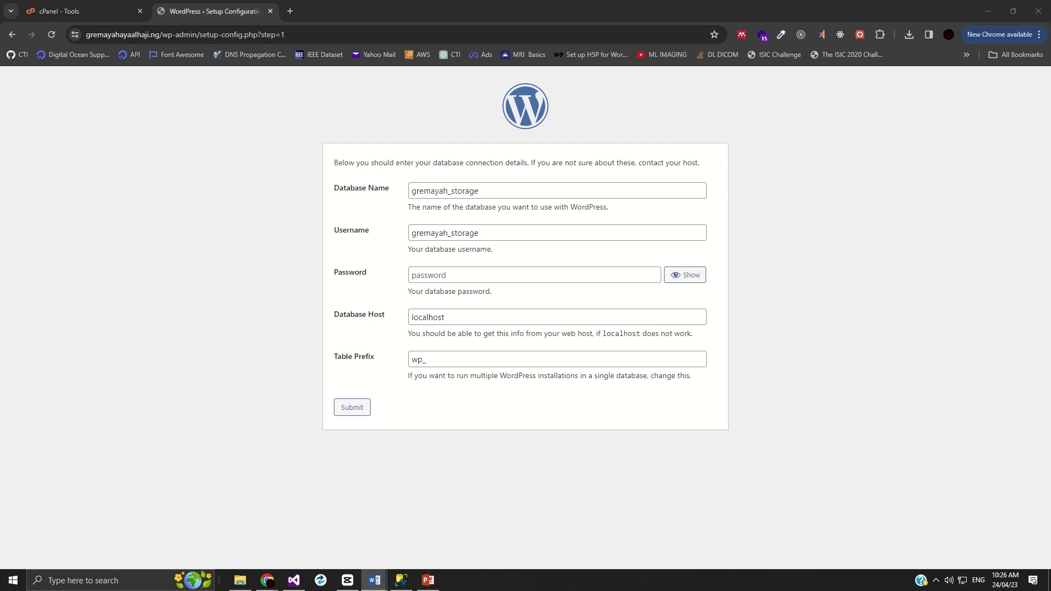
click(463, 275)
key(ctrl+v)
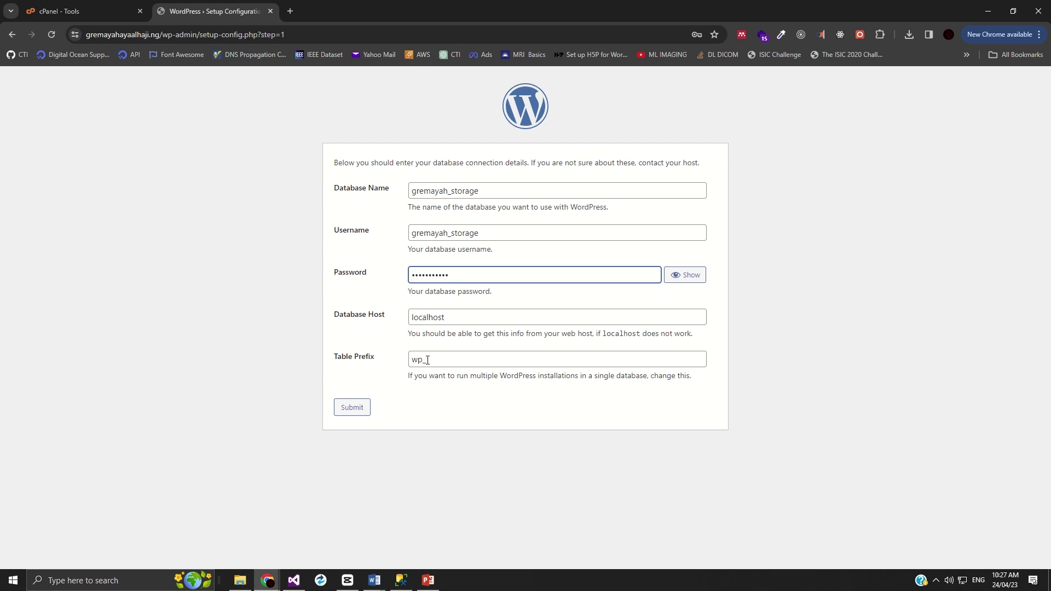
drag(438, 359, 375, 363)
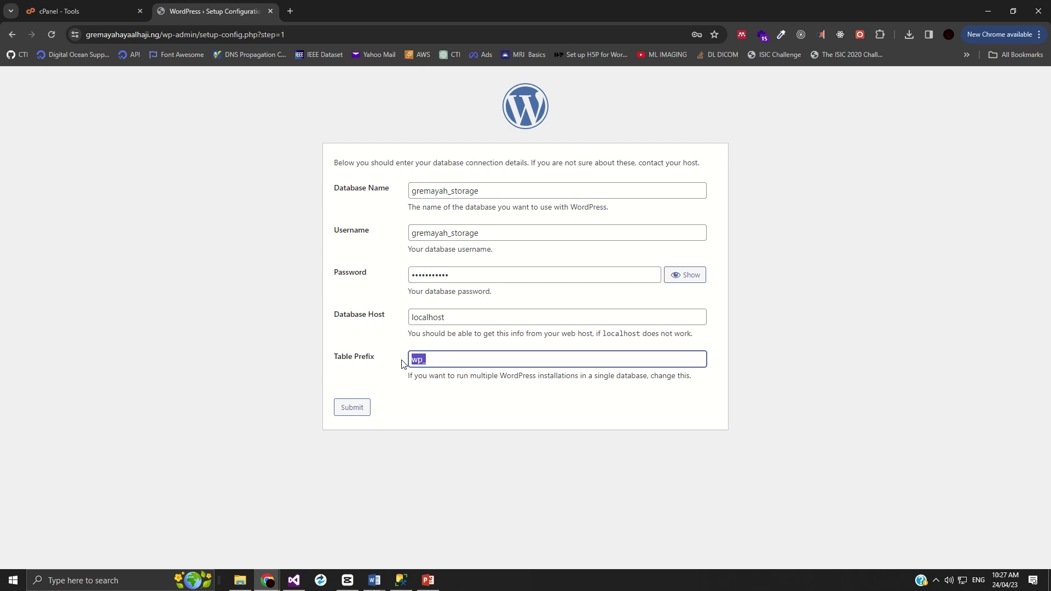
click(432, 362)
- Submit the database details, decline saving the password, and run the installation
click(340, 412)
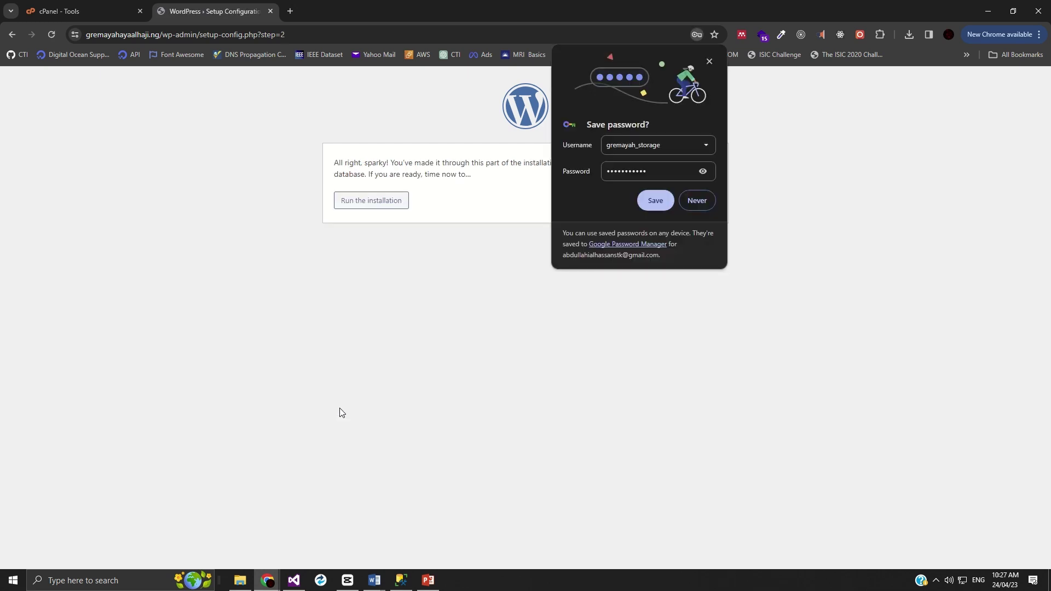
click(700, 201)
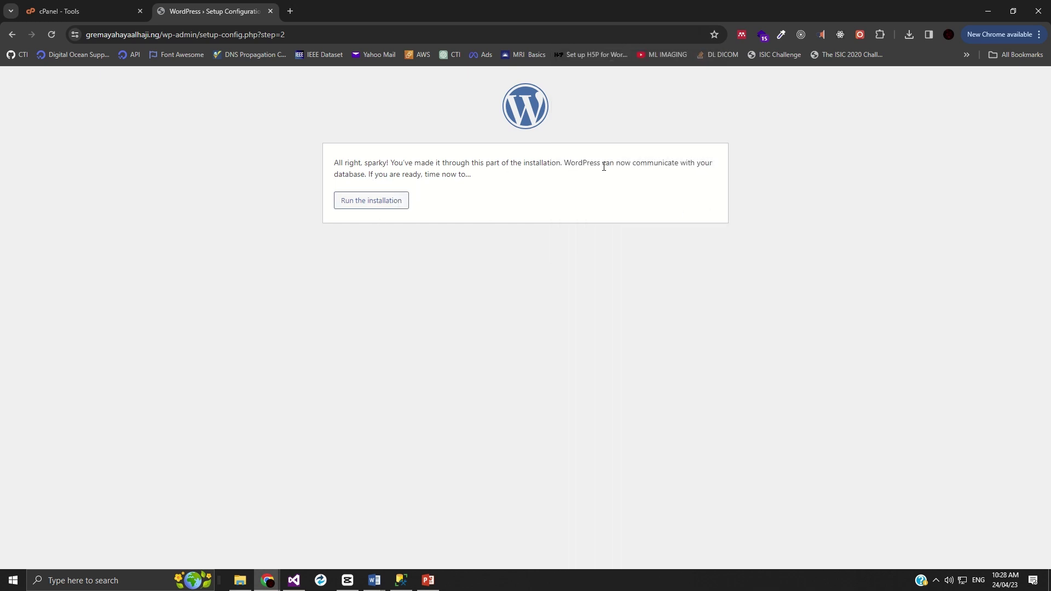
click(359, 207)
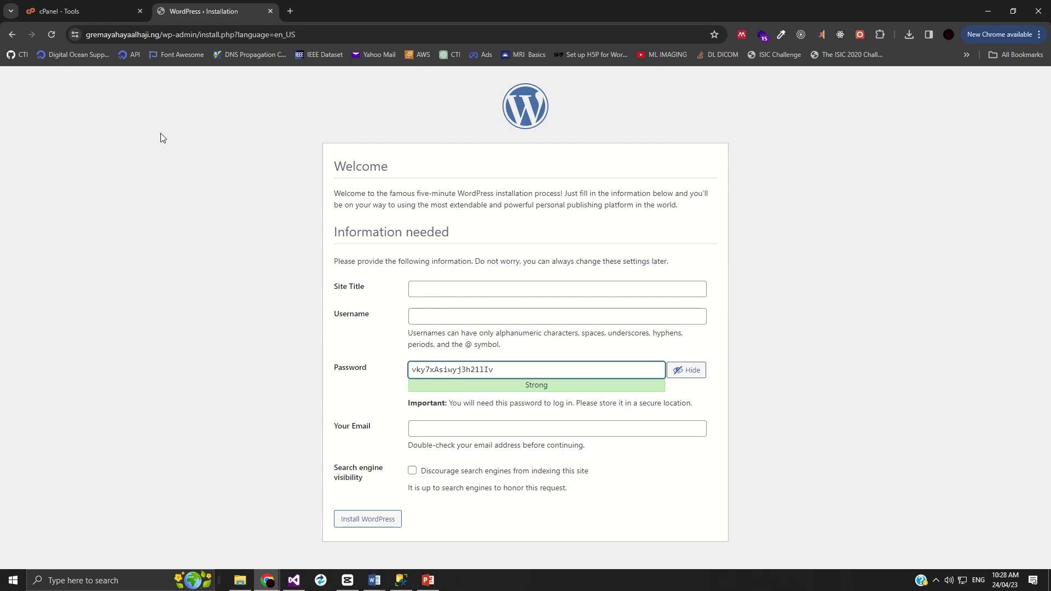
- Use the domain name as the Site Title, capitalising its G, Y and A
click(148, 34)
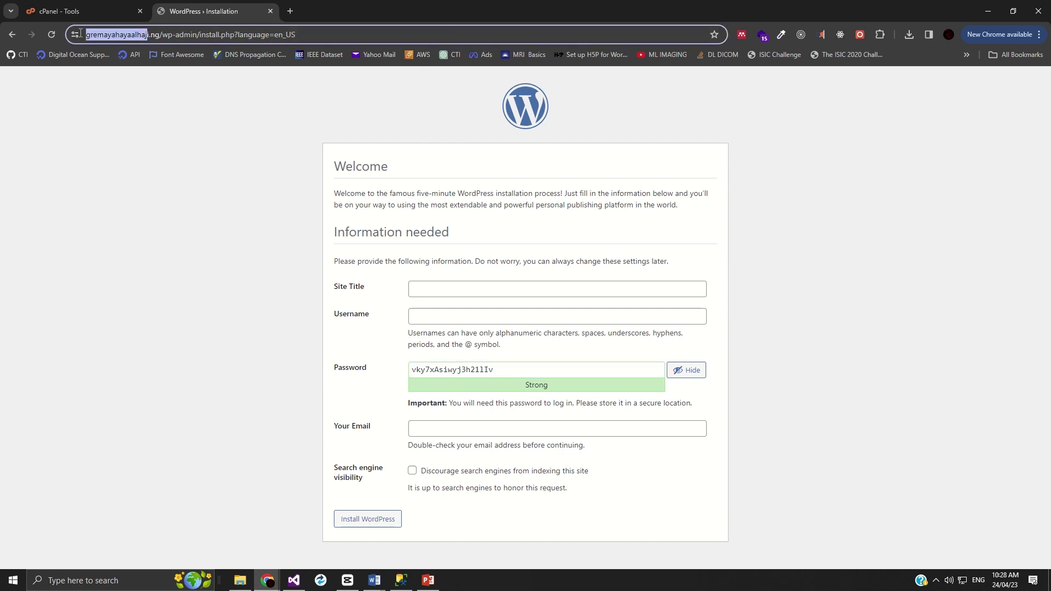
drag(173, 35, 111, 34)
key(ctrl+c)
click(454, 290)
key(ctrl+v)
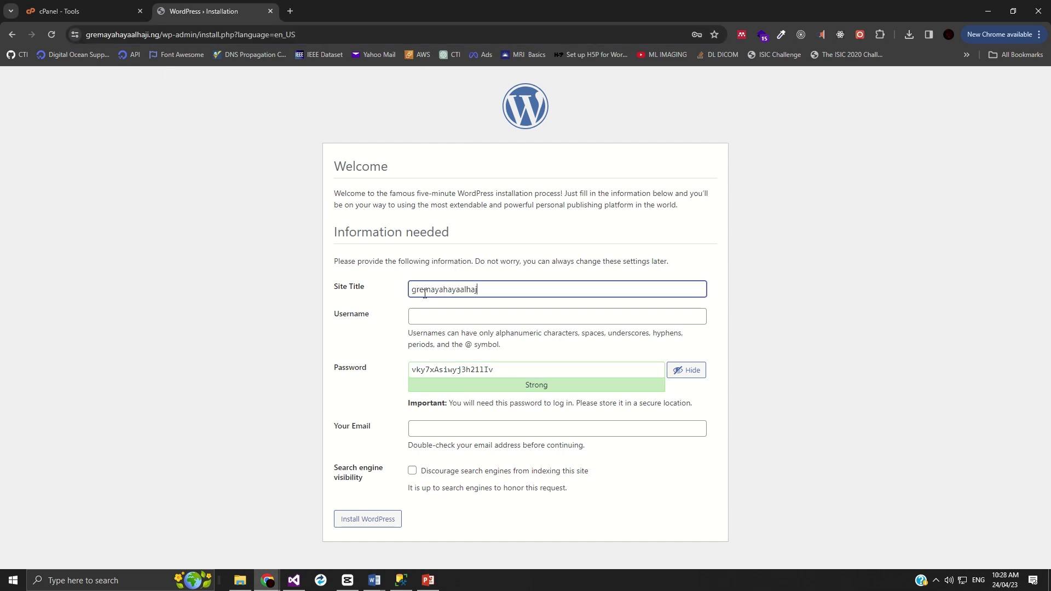
key(Home)
key(Delete)
text(g)
key(BackSpace)
text(G)
click(438, 289)
key(BackSpace)
text(Y)
key(Delete)
text(A)
click(442, 315)
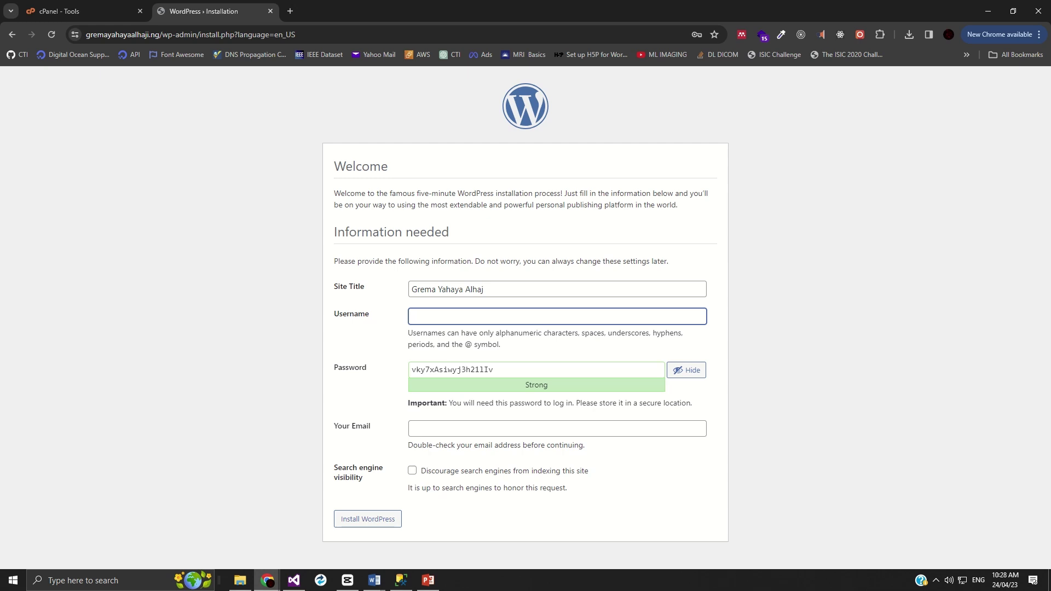
key(alt+Tab)
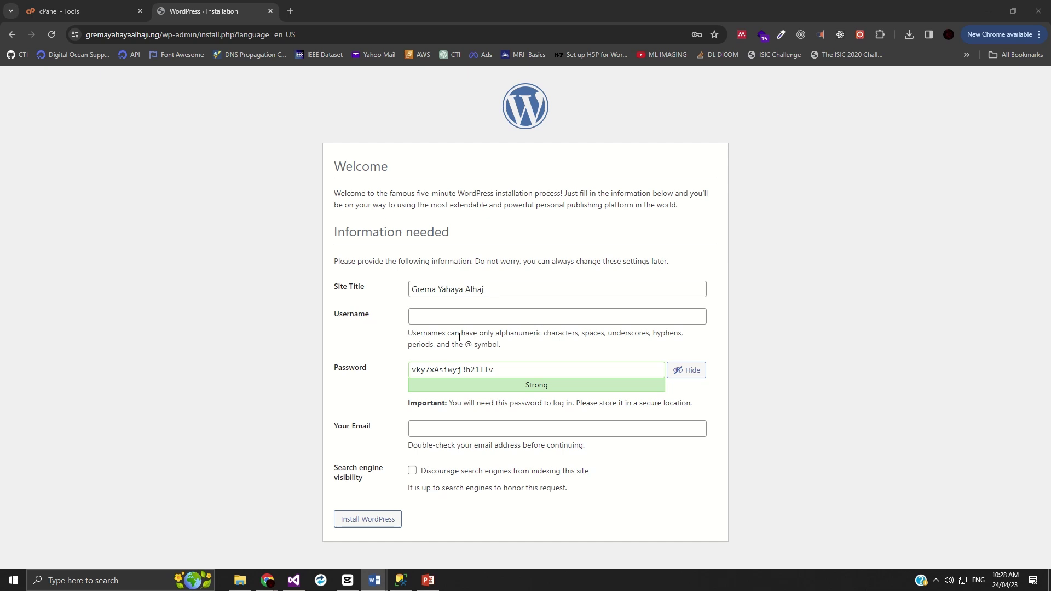
- Enter Administrator as the admin username
click(436, 315)
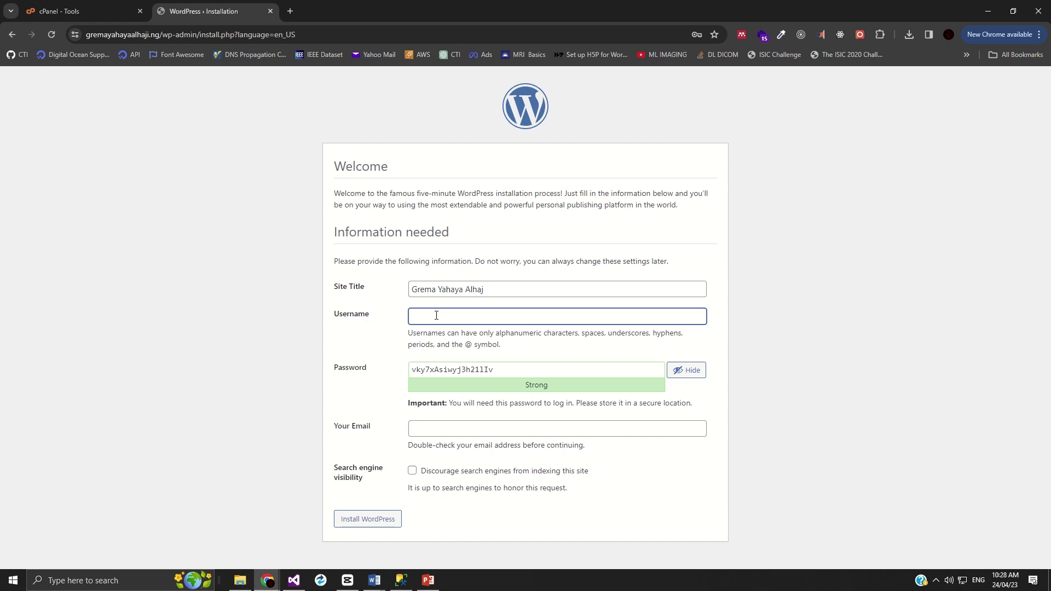
text(Administrator)
- Replace the generated password with the chosen password, kept hidden
click(691, 373)
key(alt+Tab)
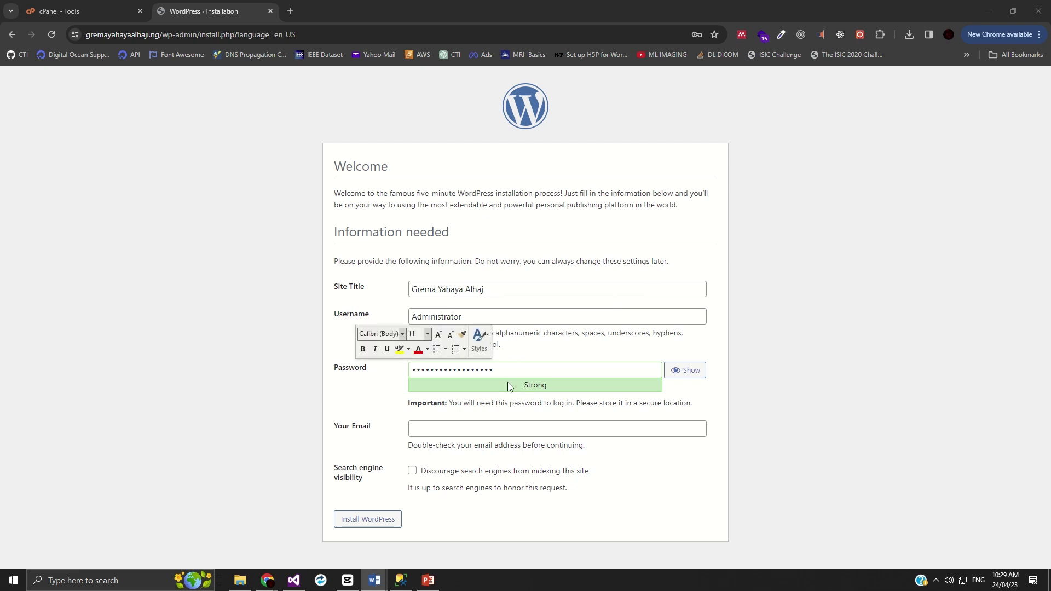
click(472, 369)
key(ctrl+a)
key(ctrl+v)
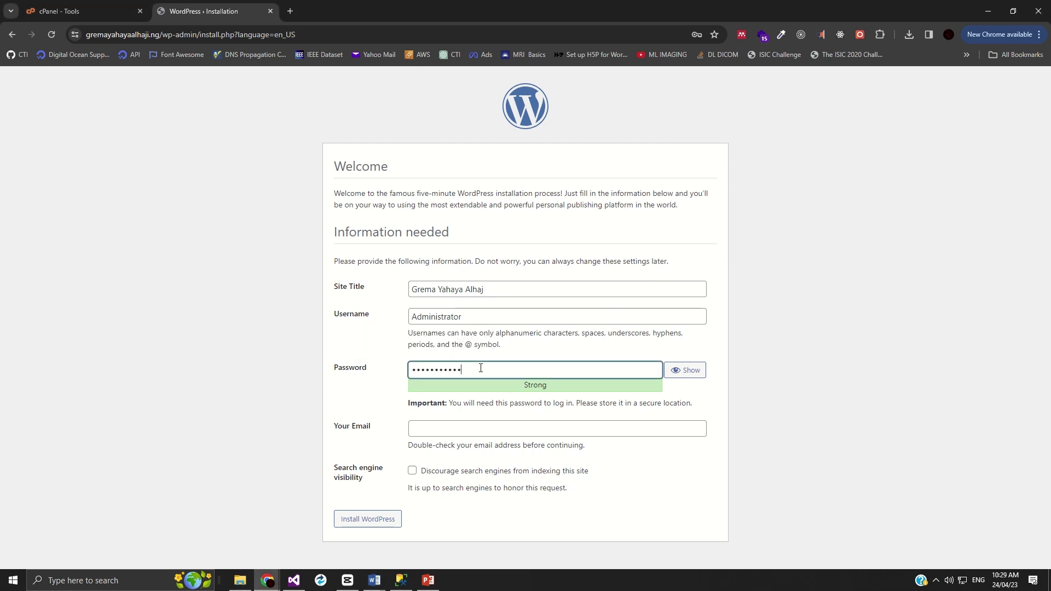
- Fill in the admin e-mail address and install WordPress
click(429, 433)
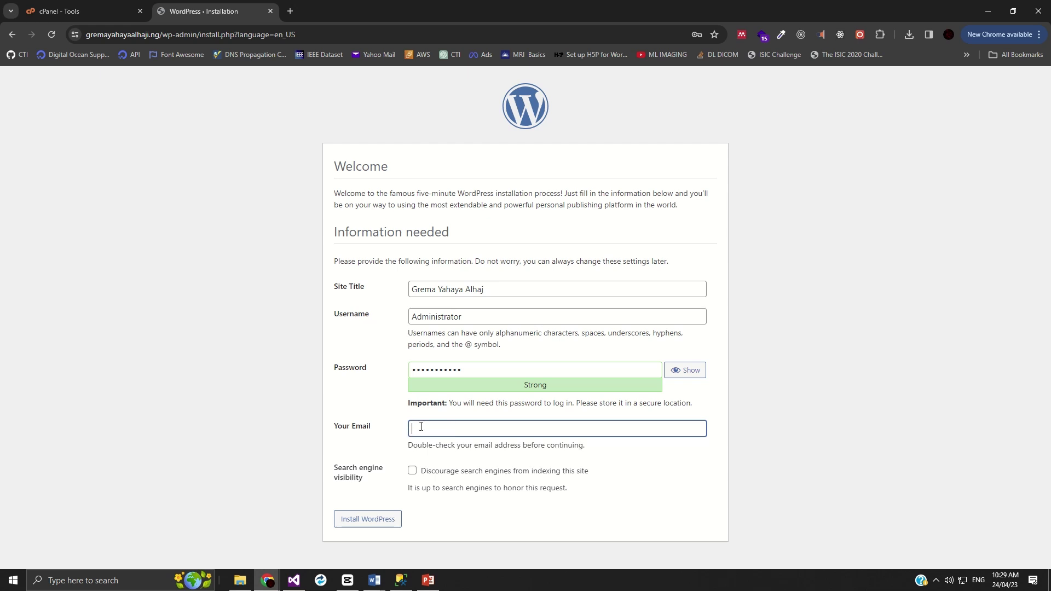
click(362, 525)
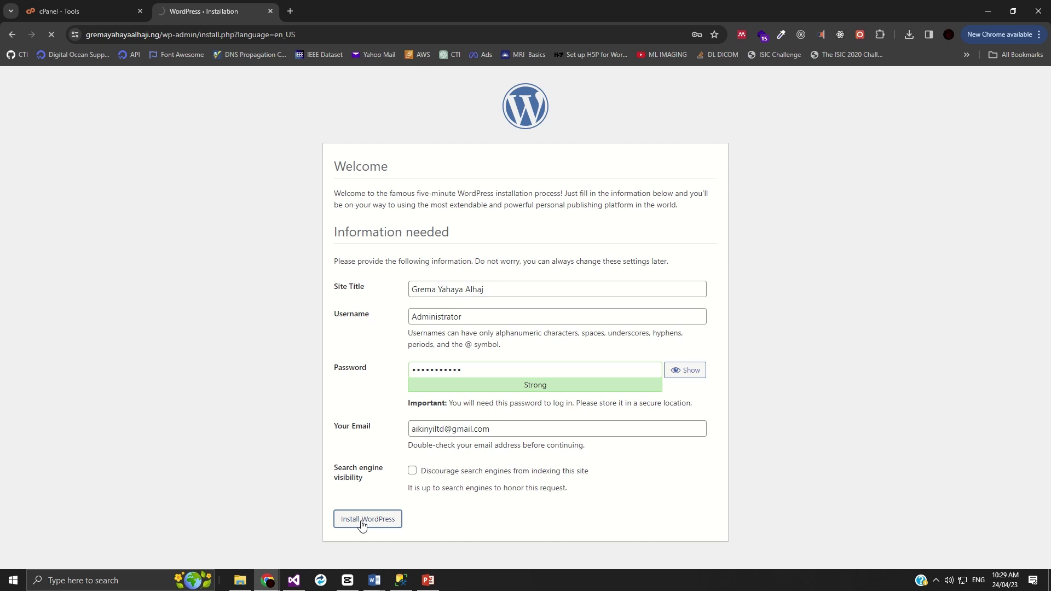
double_click(437, 322)
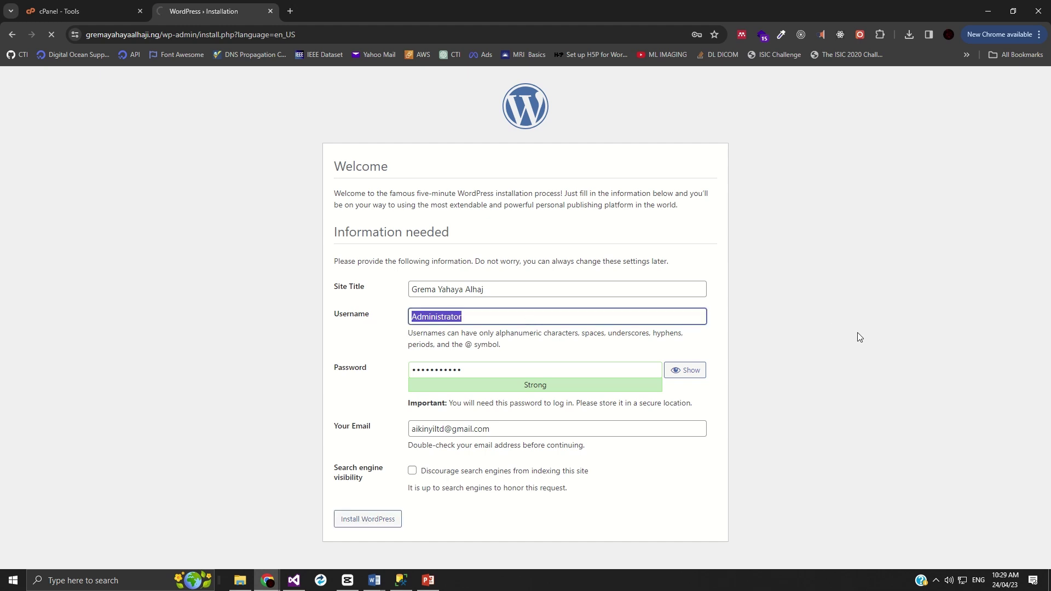
key(alt+Tab)
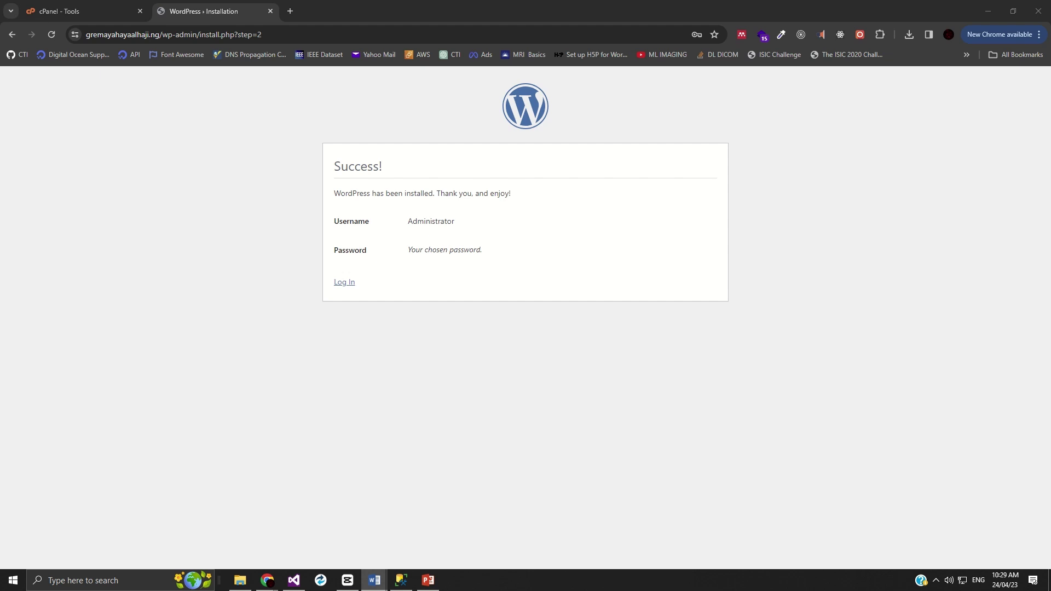
- Log in as Administrator with the pasted account password
click(350, 284)
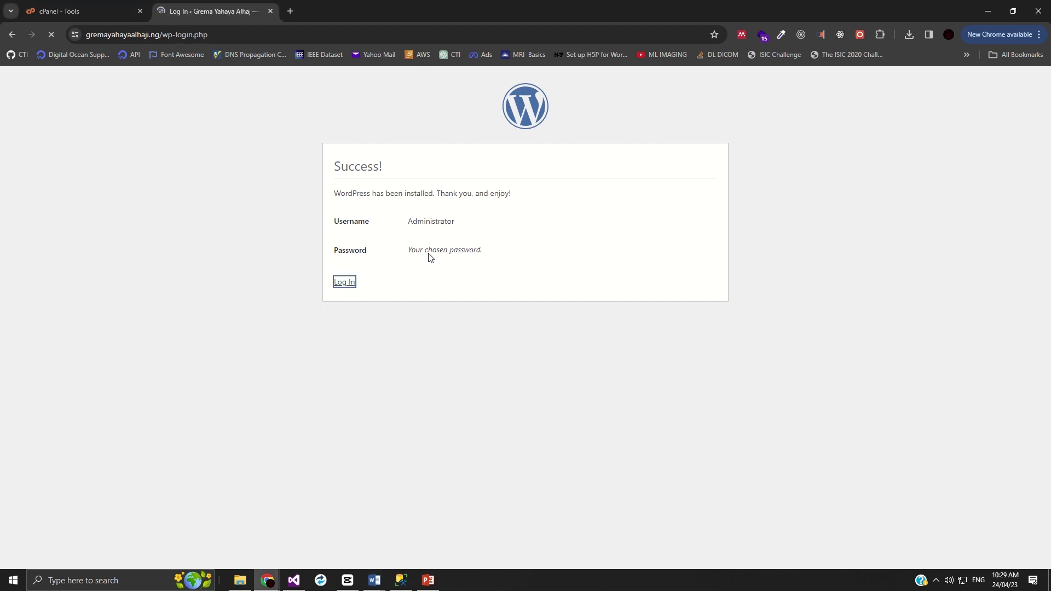
text(Administrator)
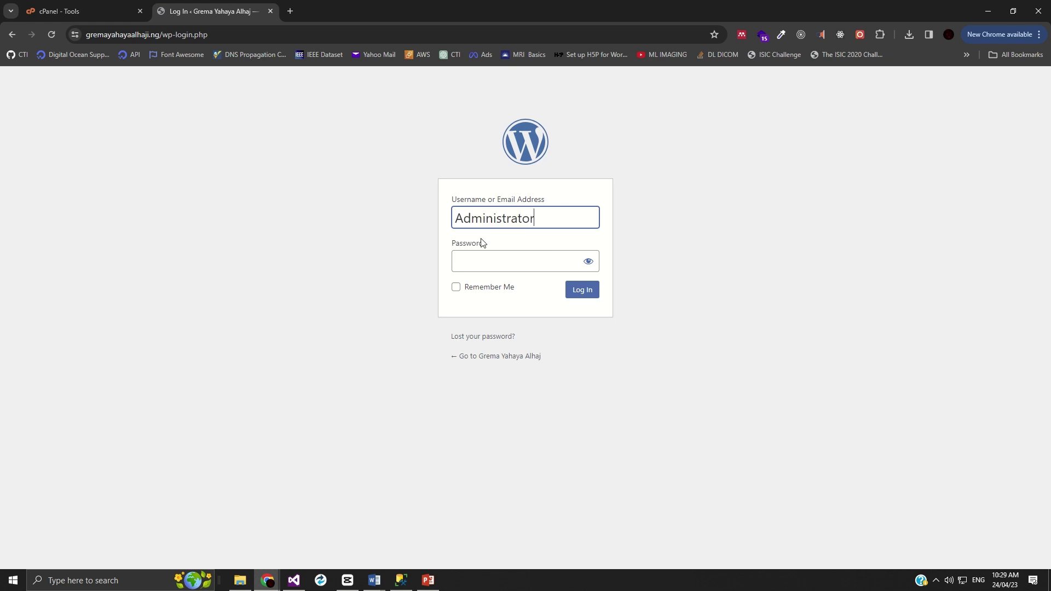
key(alt+Tab)
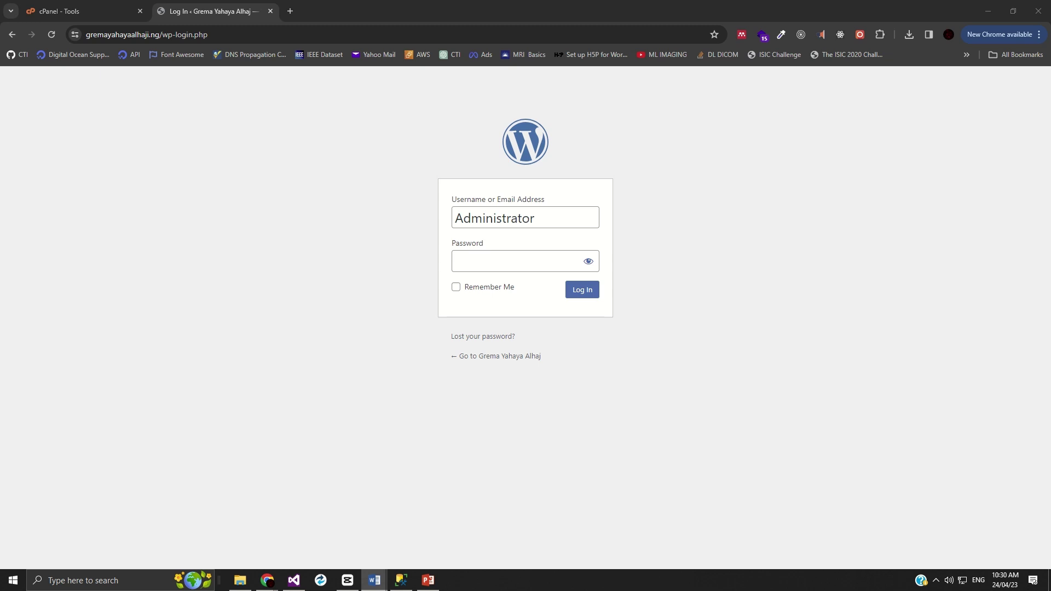
click(509, 275)
click(510, 265)
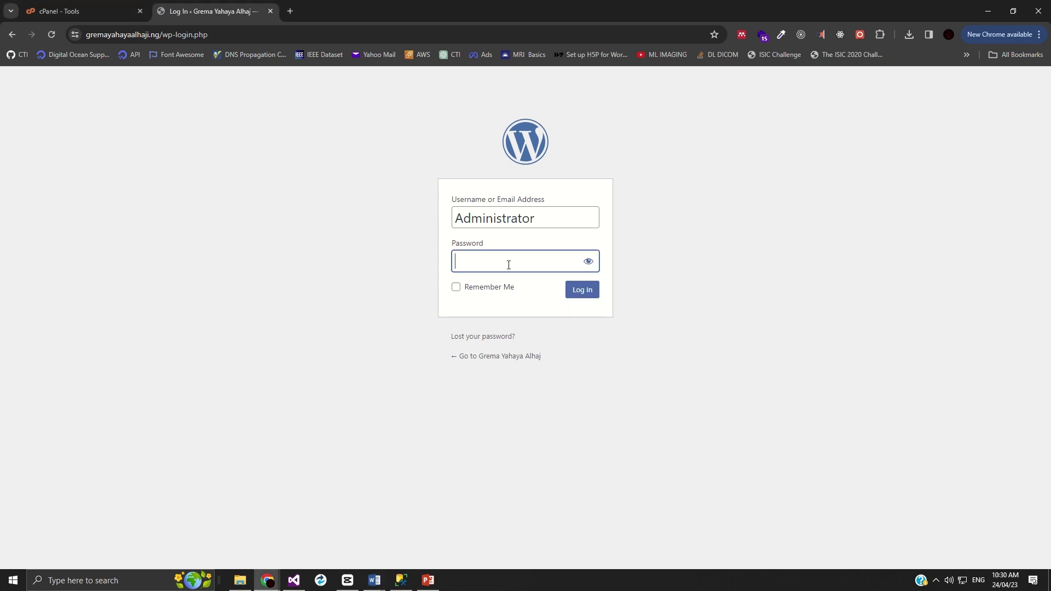
key(ctrl+v)
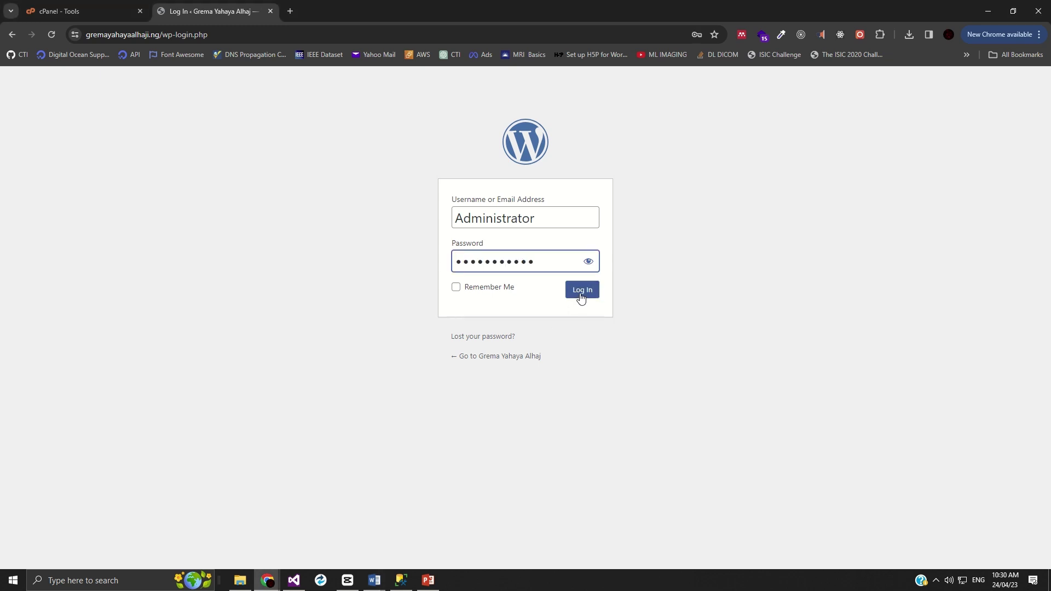
click(580, 296)
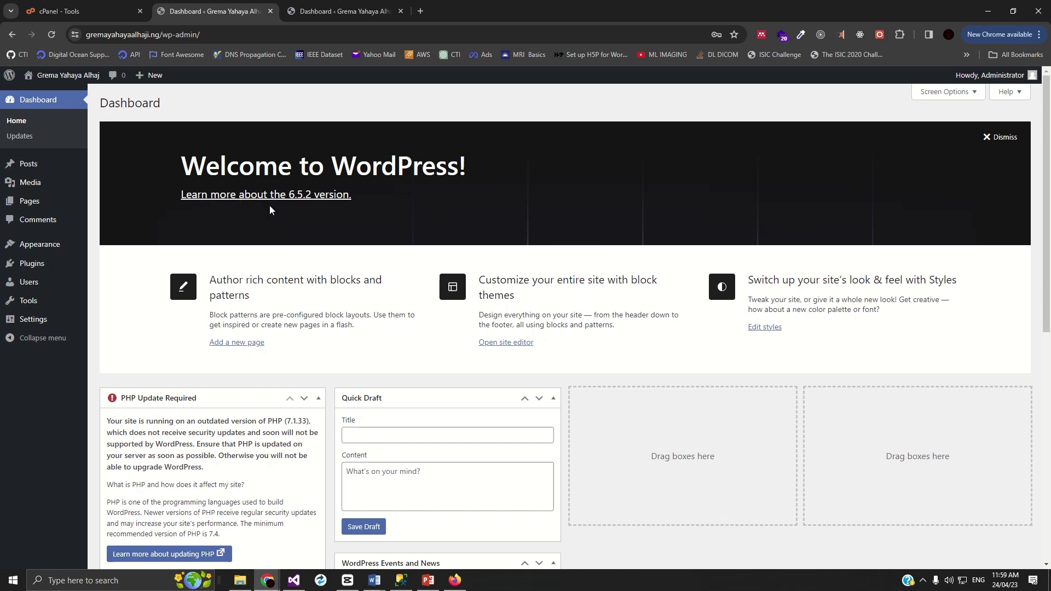
- Open the live site from Visit Site in a new browser tab
mouse_move(43, 77)
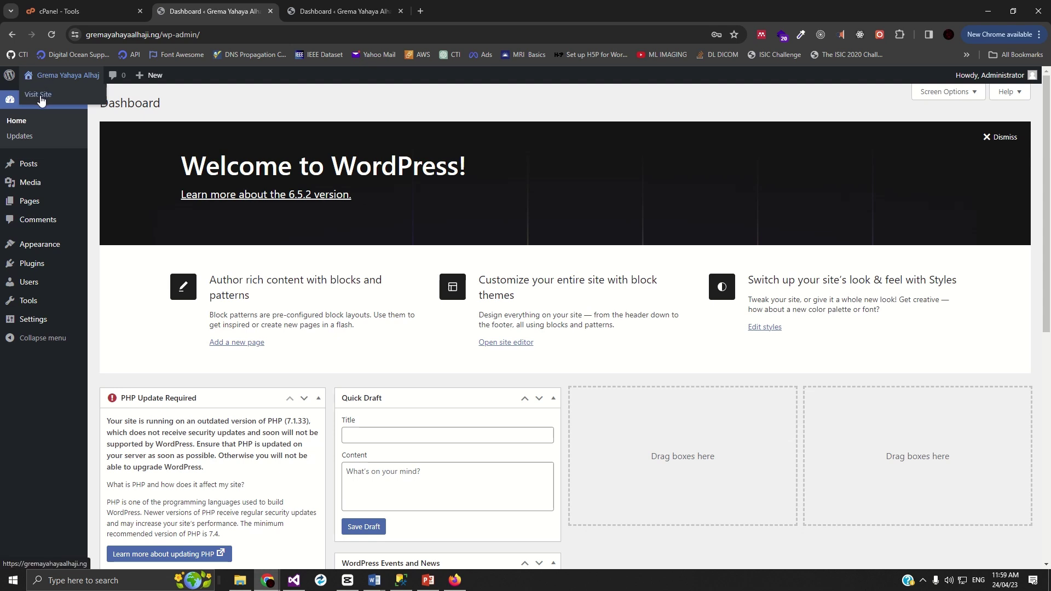
right_click(40, 96)
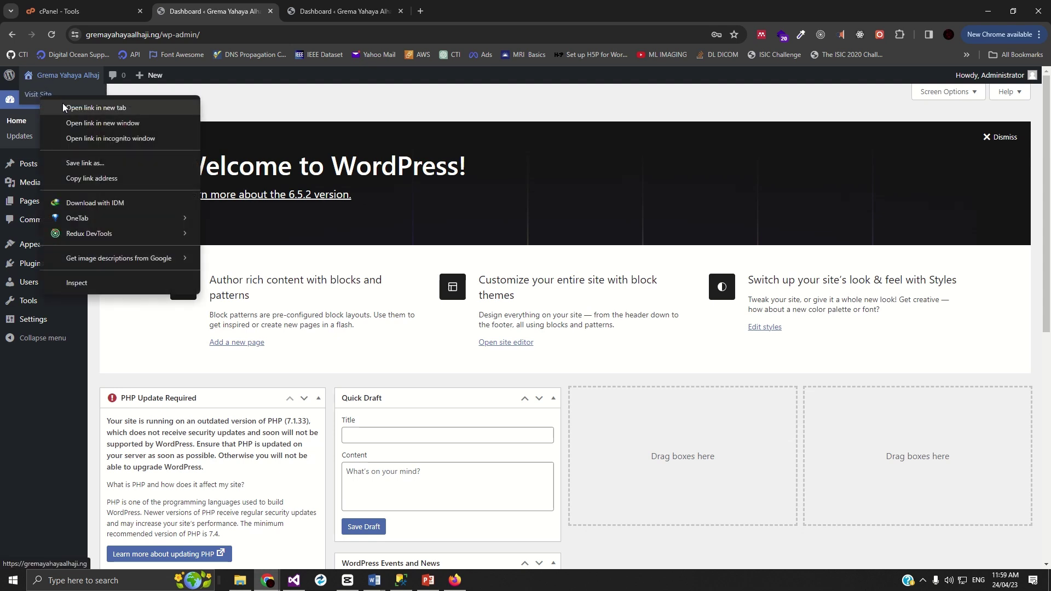
click(71, 107)
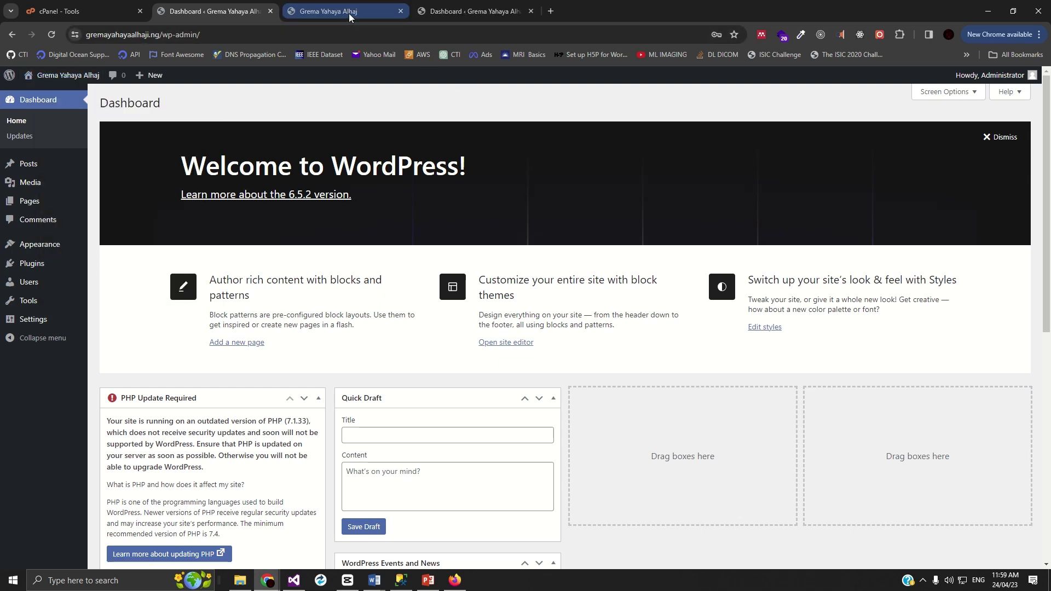
click(349, 13)
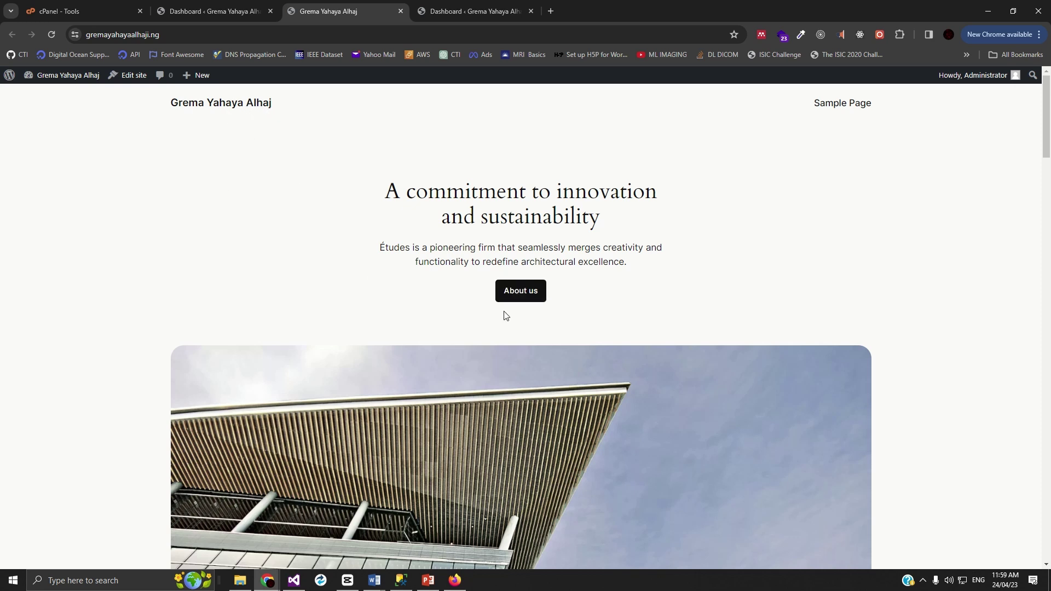
- Scroll through the default Études homepage sections like An array of resources
scroll(591, 278, down, 12)
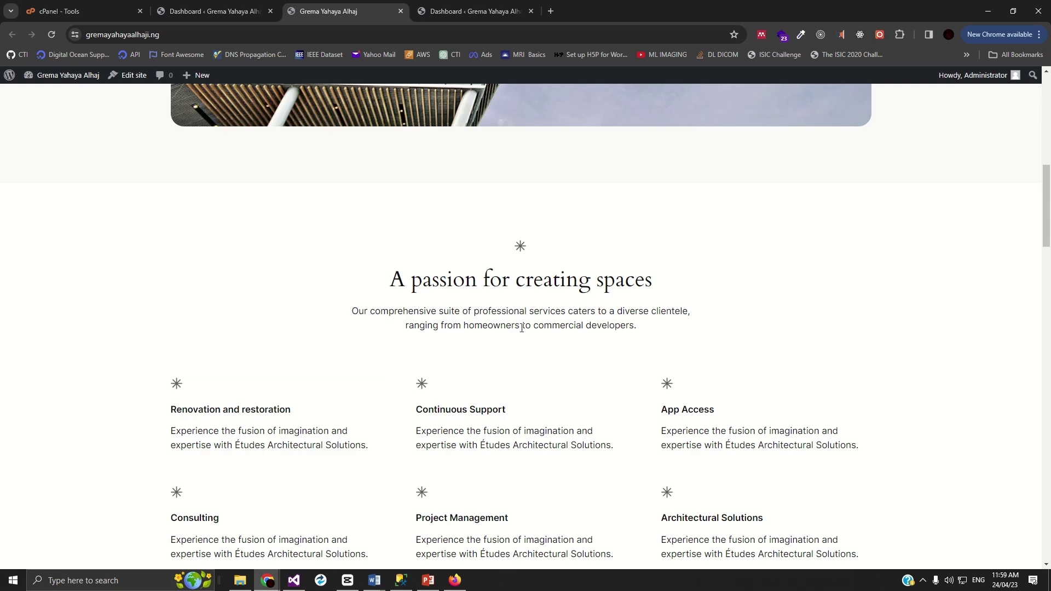
scroll(524, 325, down, 20)
scroll(500, 331, down, 10)
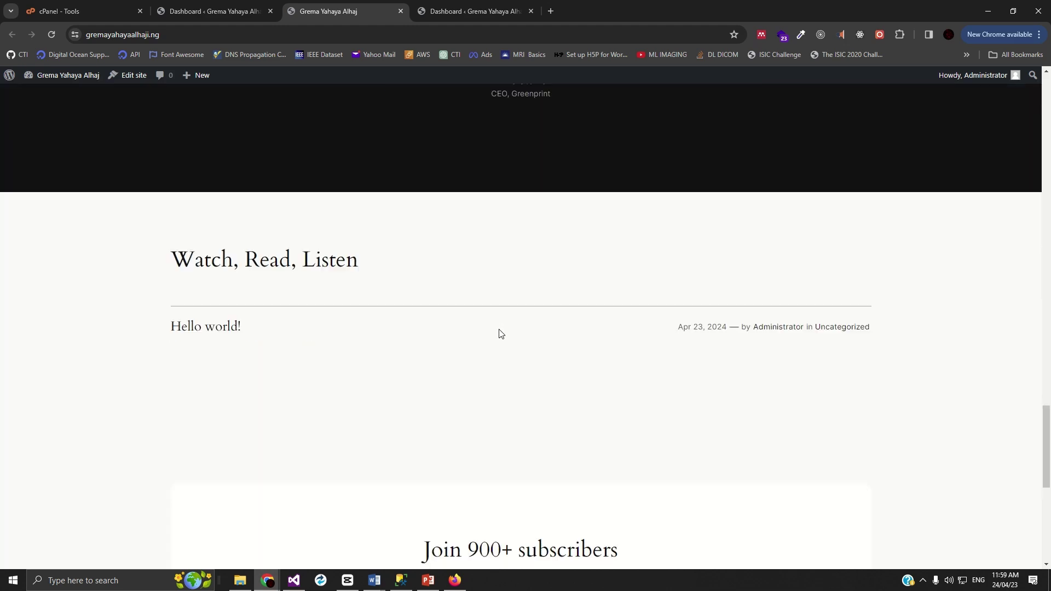
scroll(500, 330, up, 20)
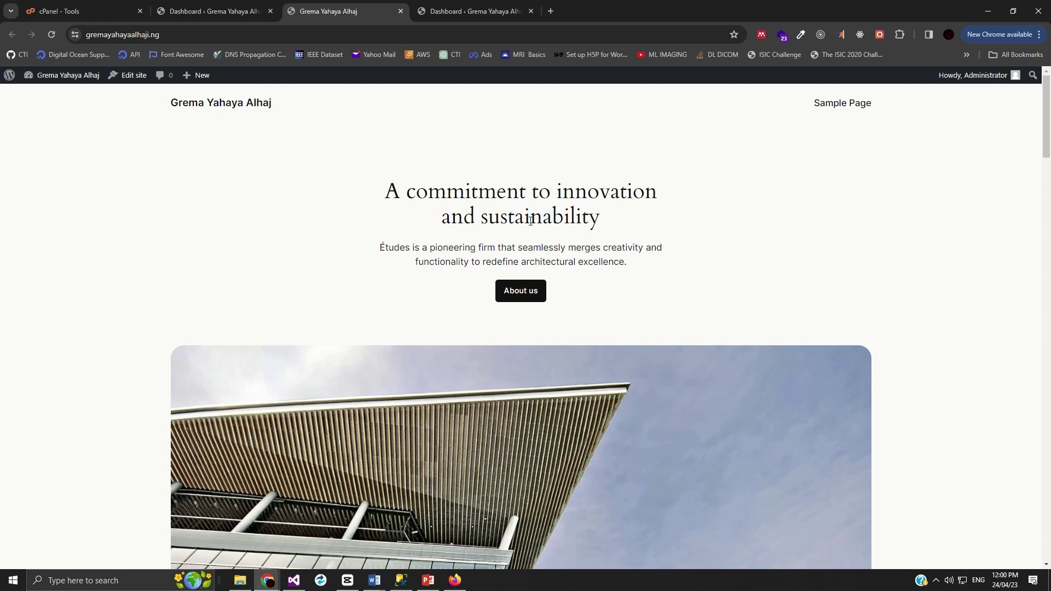
scroll(596, 272, down, 10)
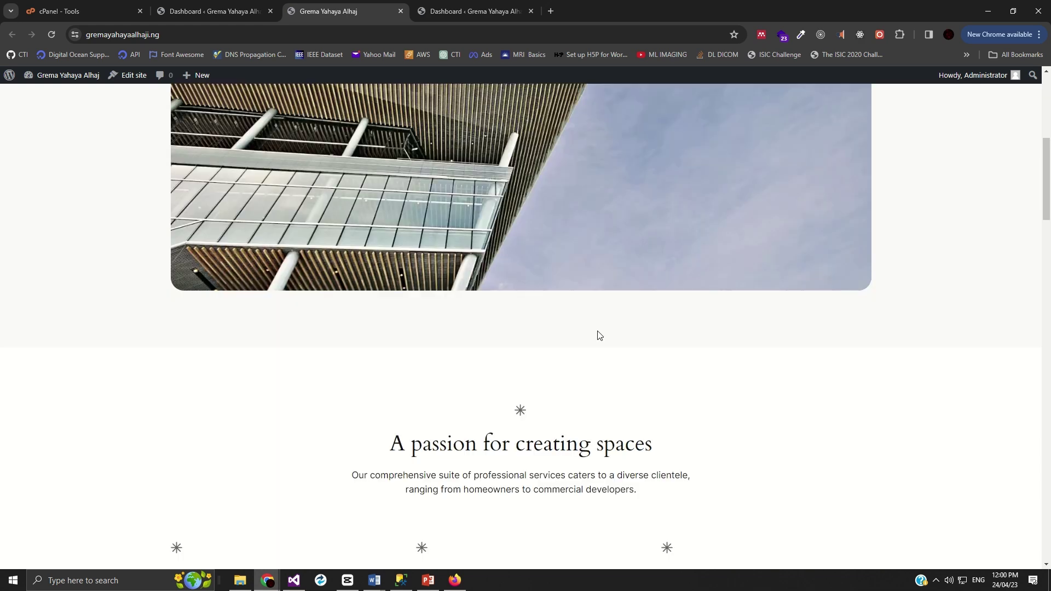
scroll(586, 324, down, 7)
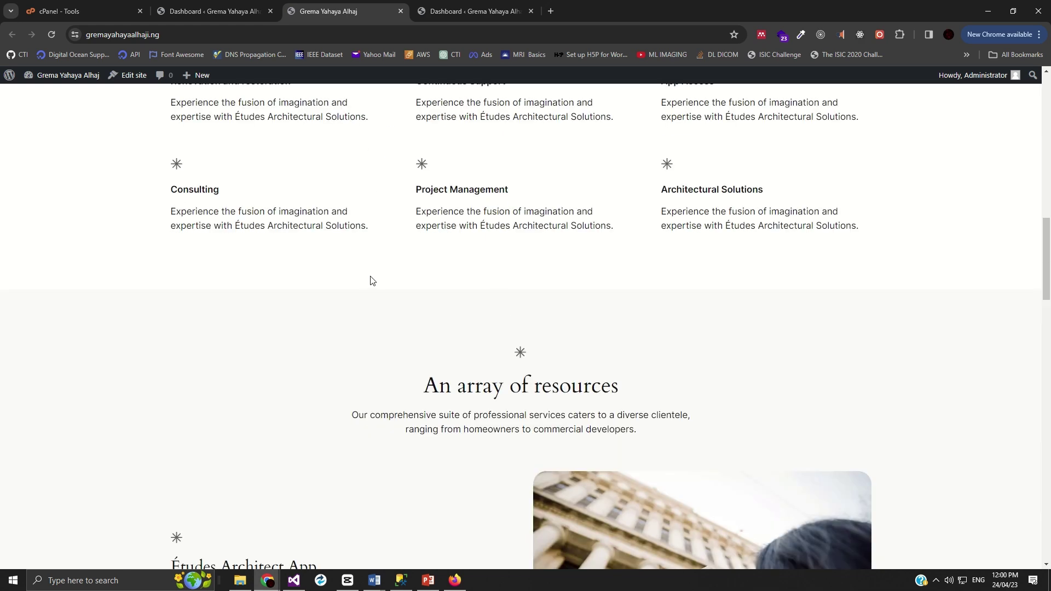
scroll(375, 278, down, 5)
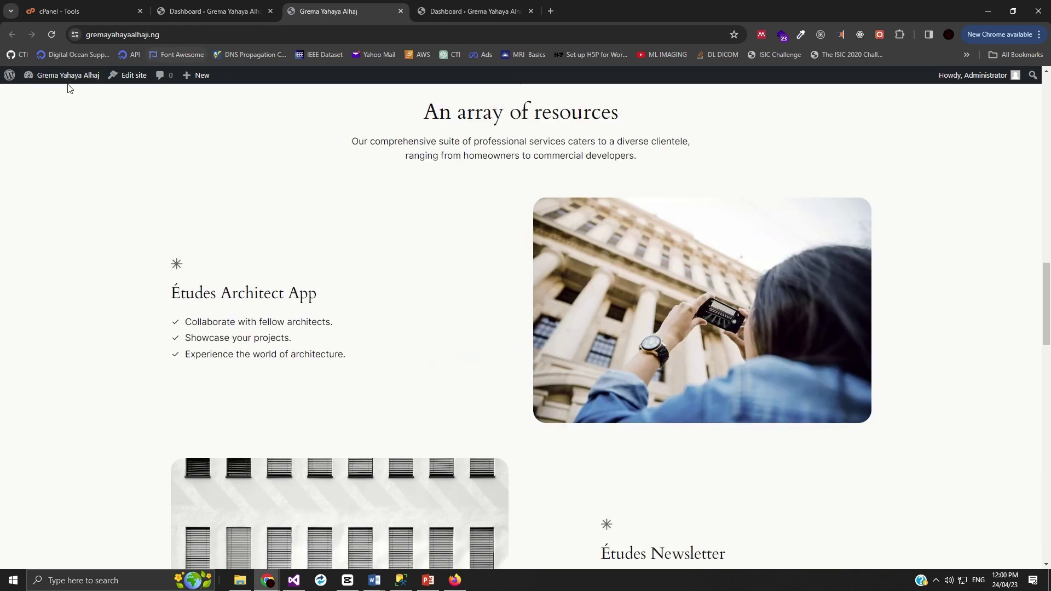
- From the Dashboard, view Appearance > Themes and its four installed themes
click(208, 11)
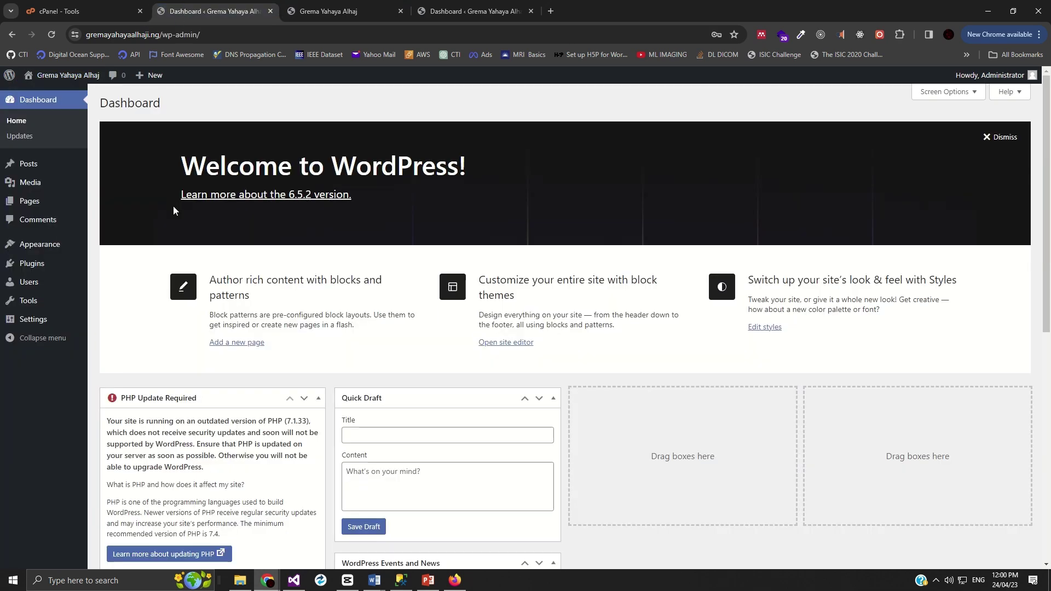
mouse_move(33, 183)
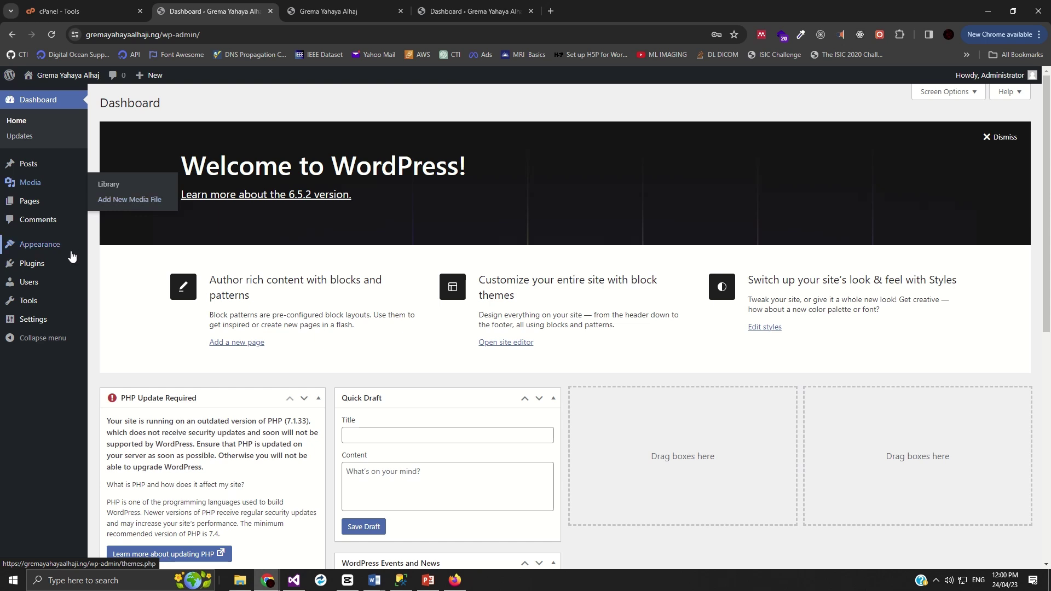
mouse_move(47, 260)
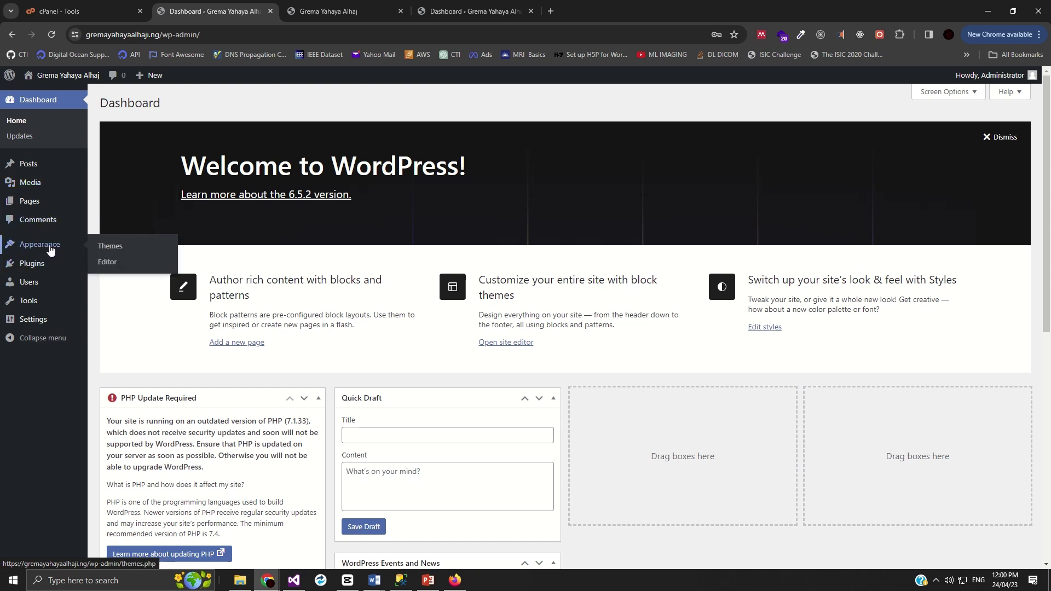
click(103, 249)
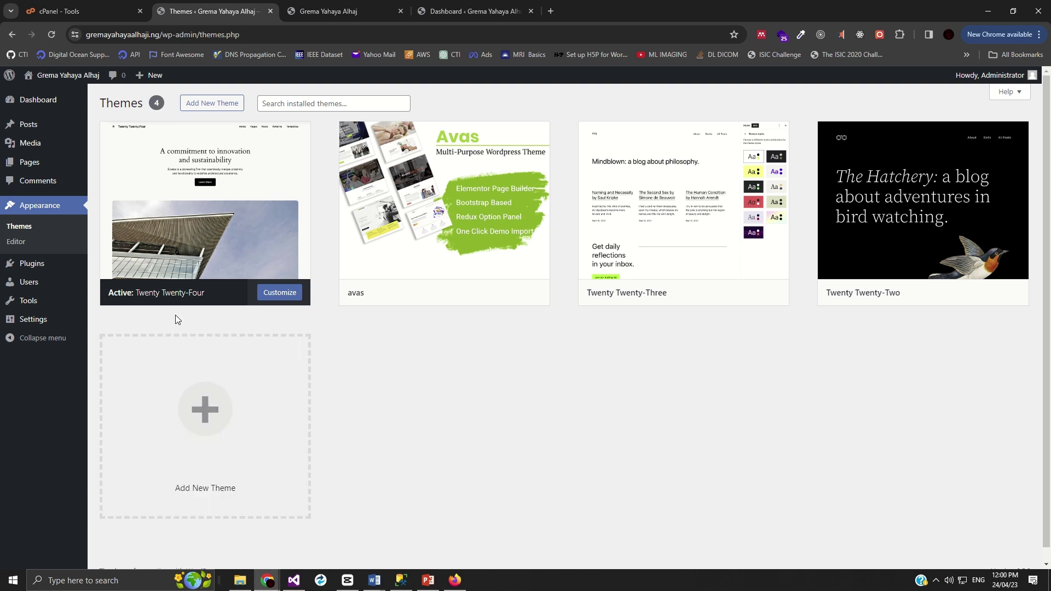
mouse_move(170, 304)
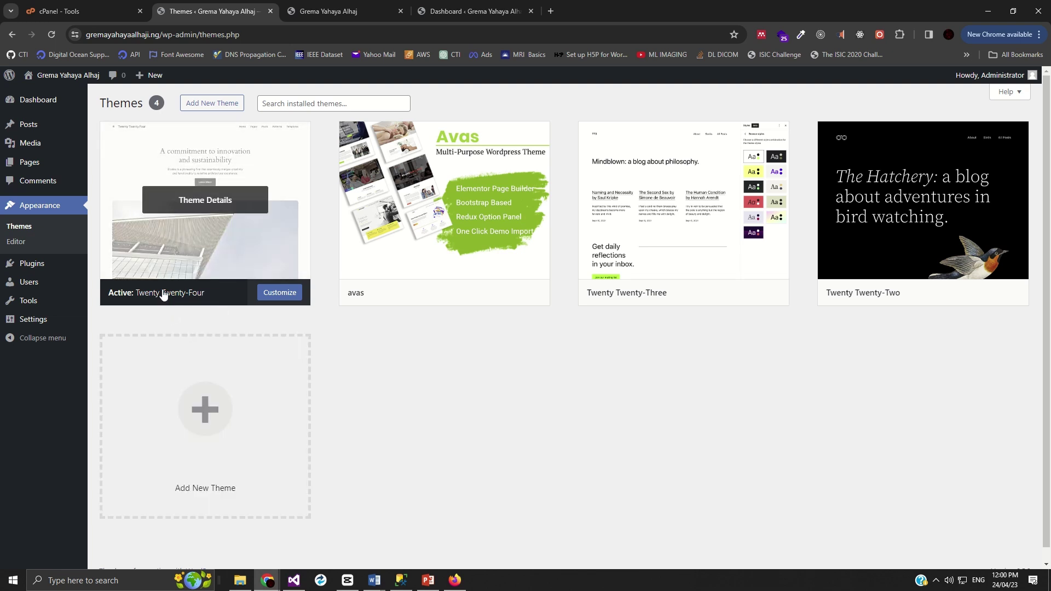
mouse_move(627, 301)
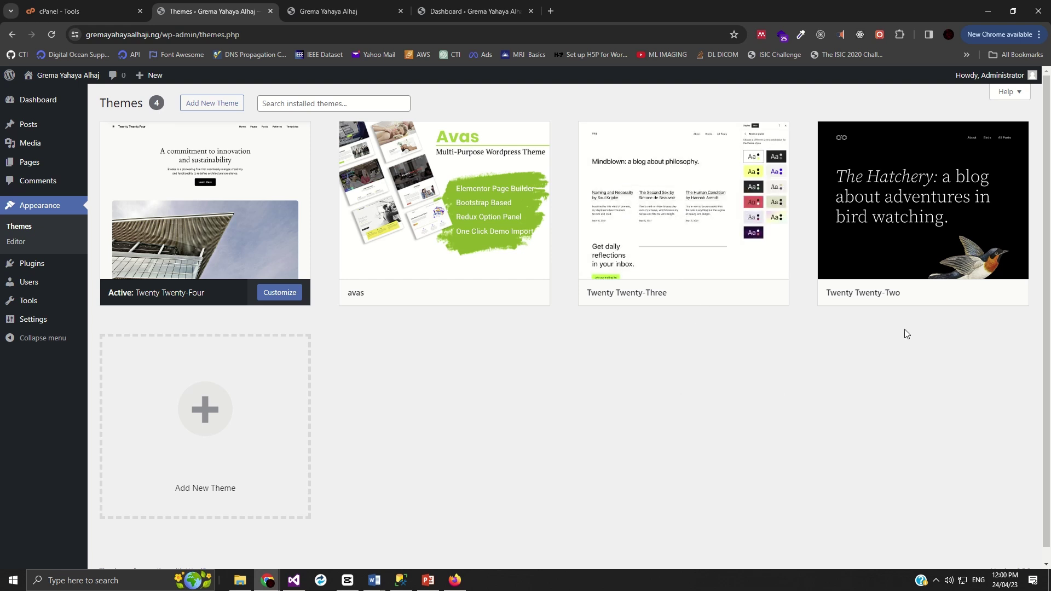
mouse_move(849, 295)
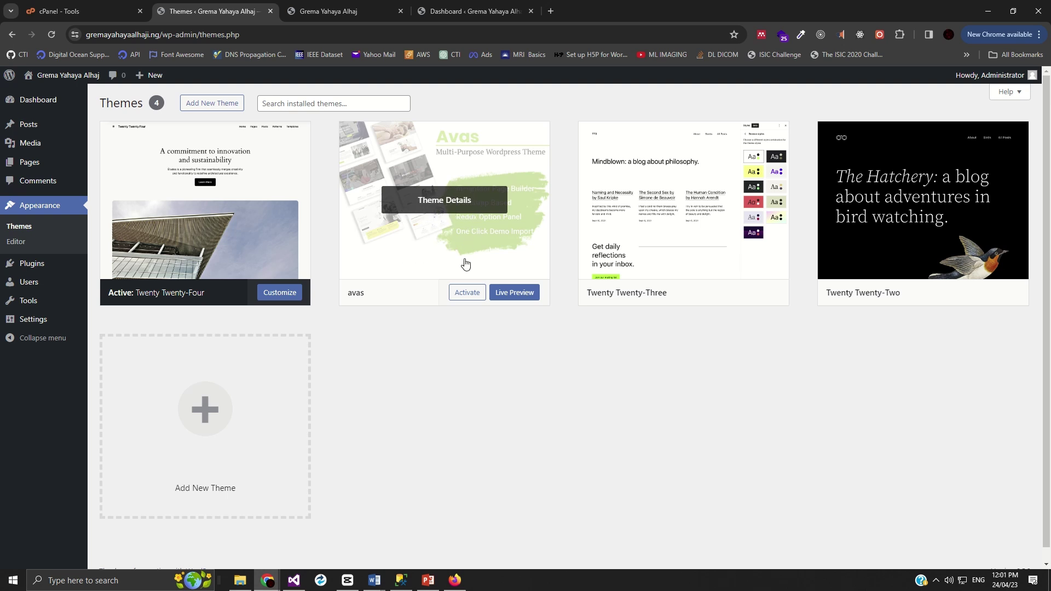
- Activate avas and review the Welcome to Avas licence and PHP requirement details
click(467, 293)
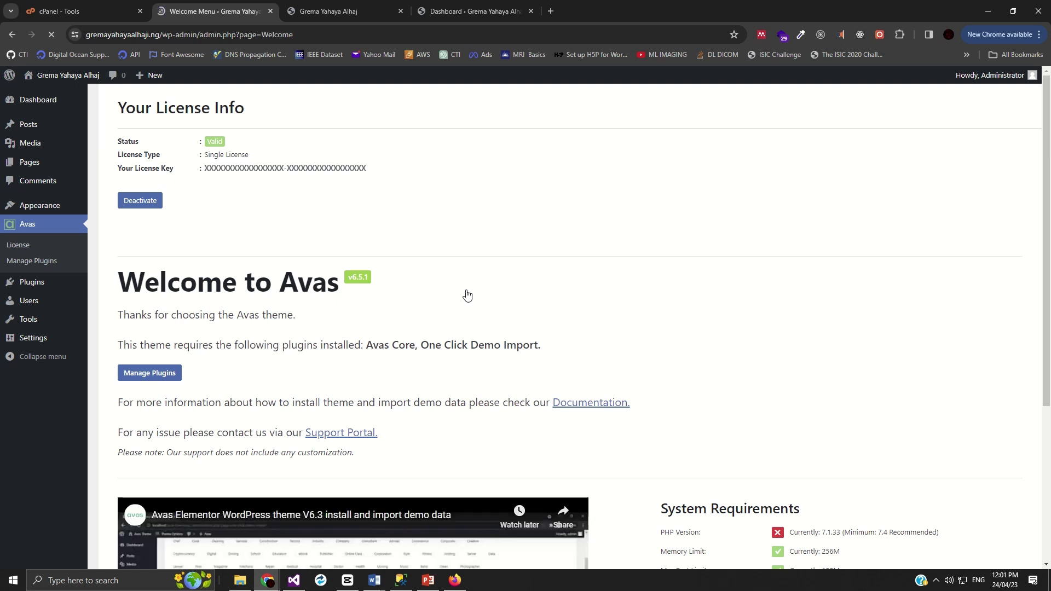
scroll(418, 282, down, 4)
scroll(362, 268, up, 4)
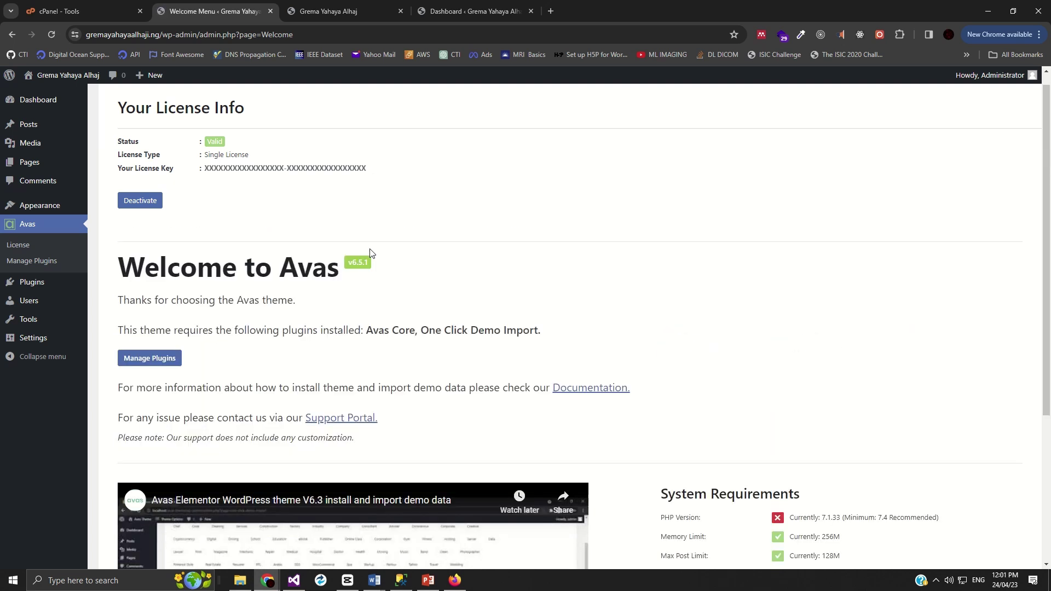
scroll(383, 285, down, 4)
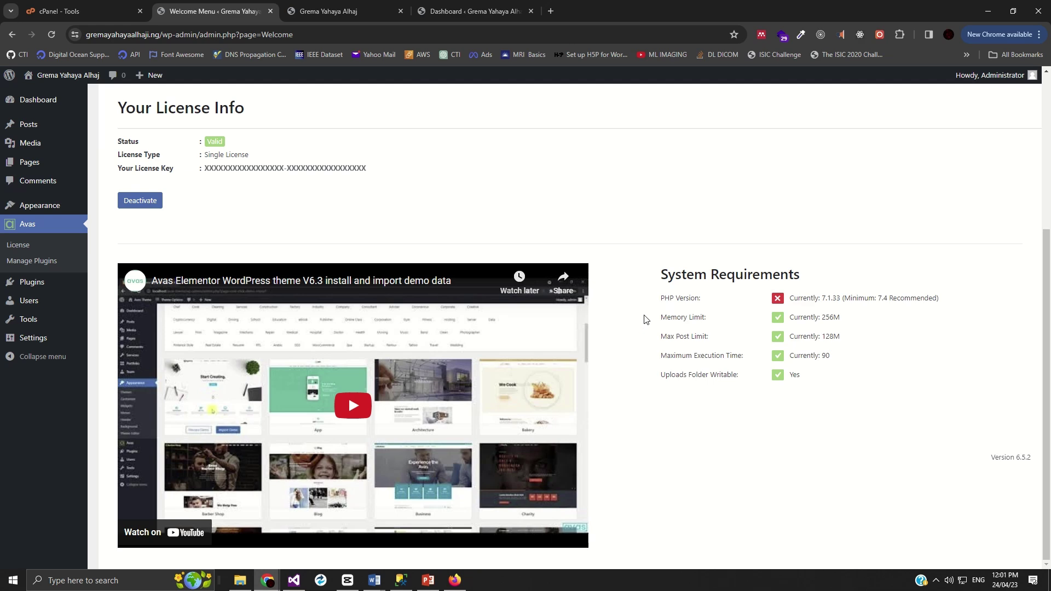
scroll(602, 333, up, 4)
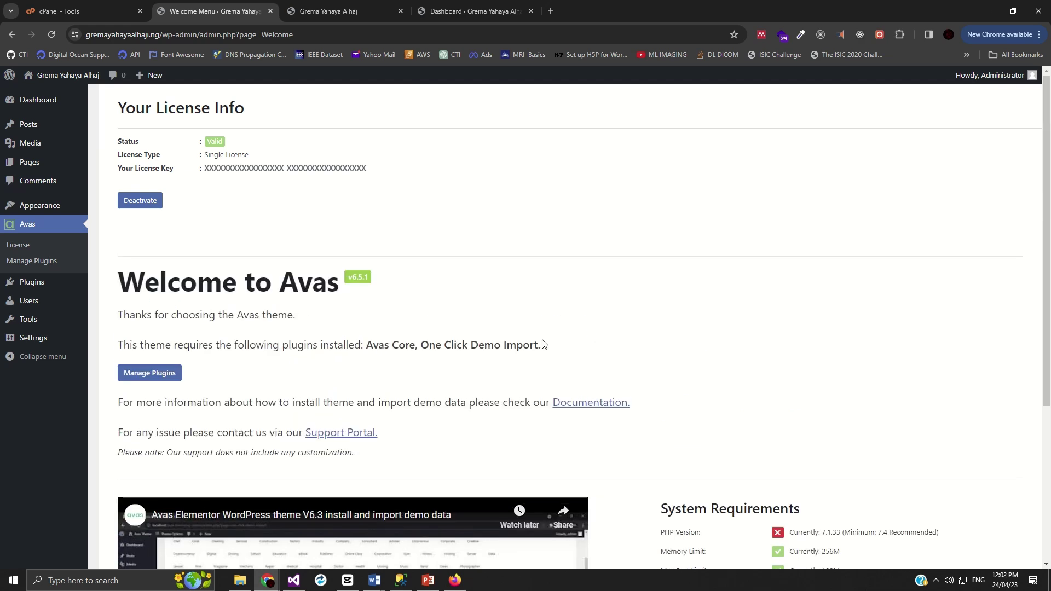
scroll(188, 394, down, 4)
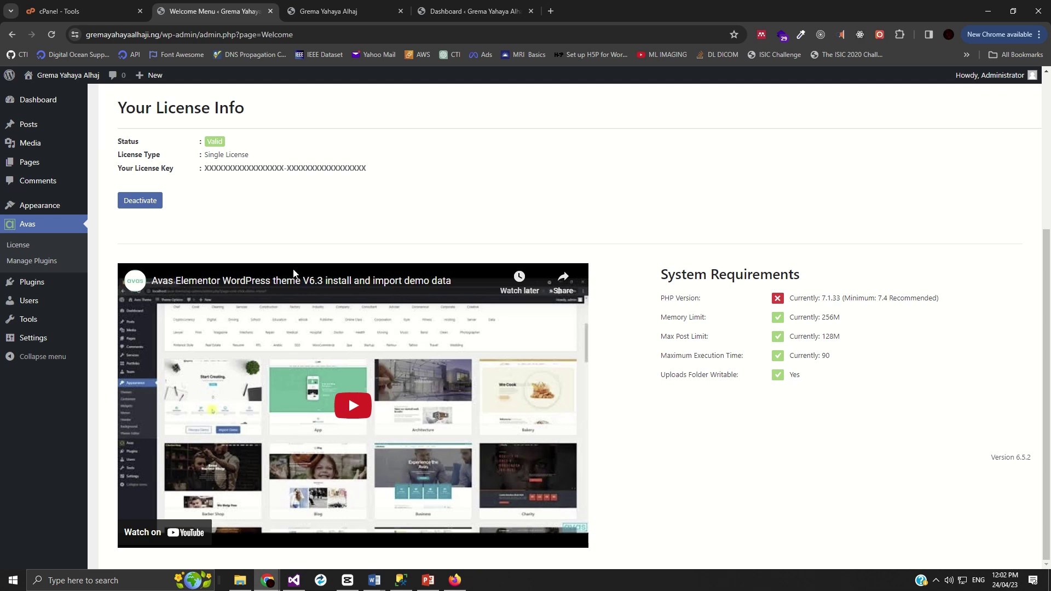
click(88, 12)
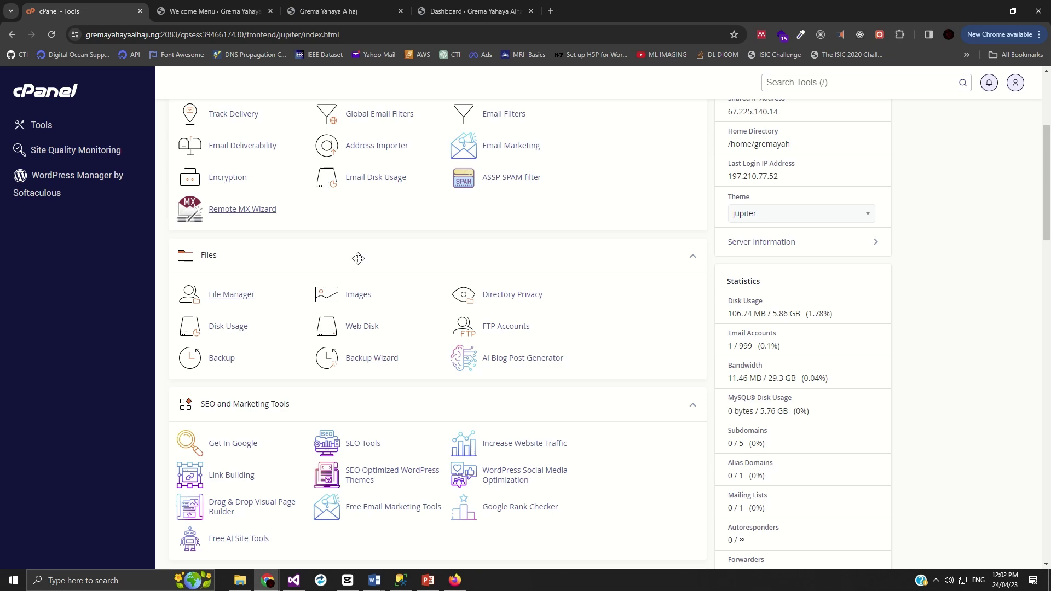
scroll(405, 359, down, 10)
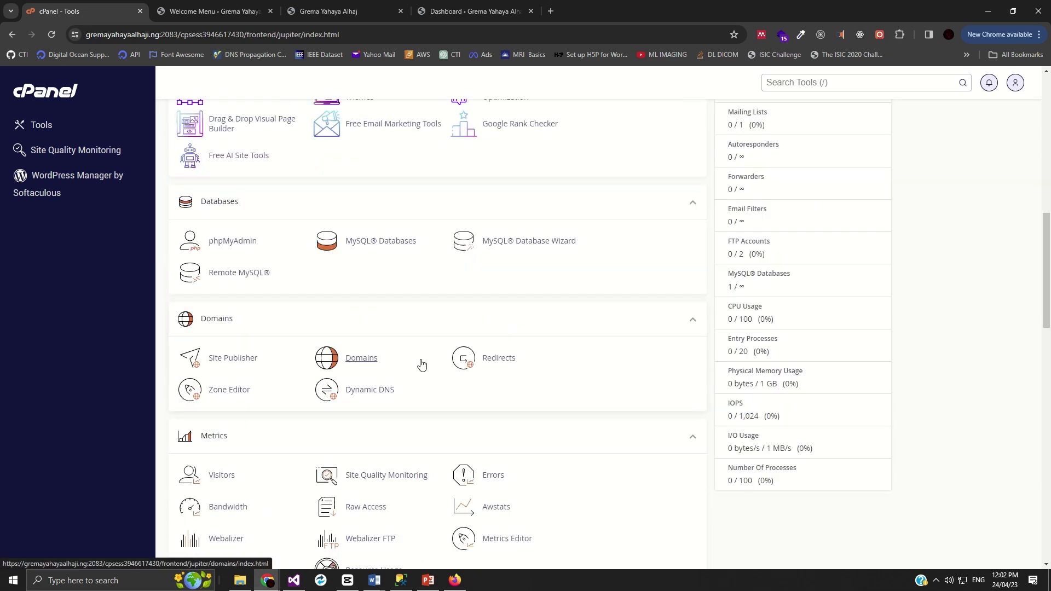
scroll(421, 364, down, 15)
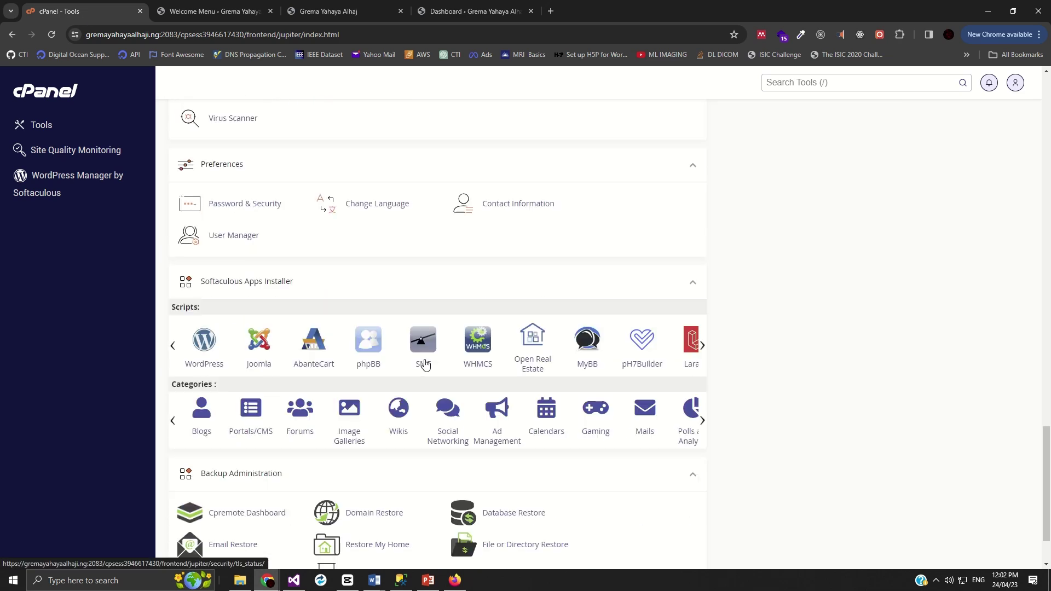
scroll(426, 364, down, 2)
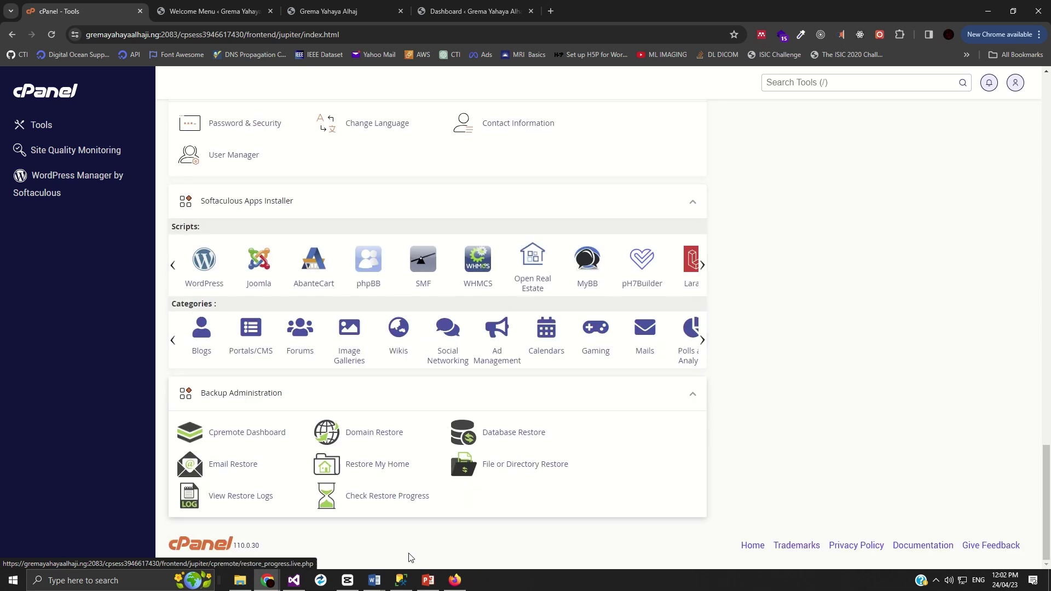
scroll(400, 502, up, 6)
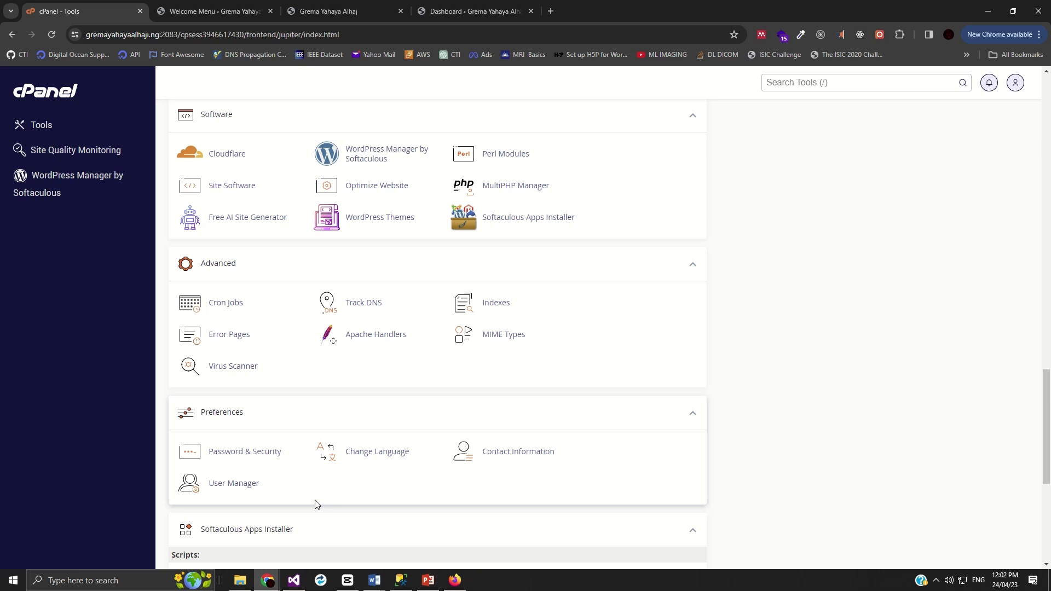
scroll(363, 498, up, 2)
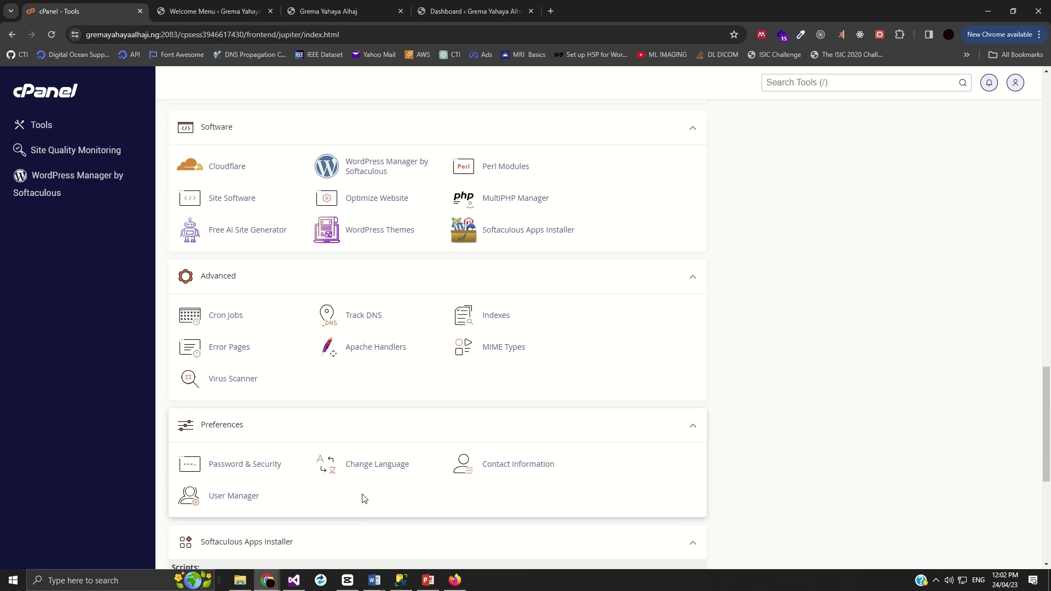
scroll(364, 498, up, 5)
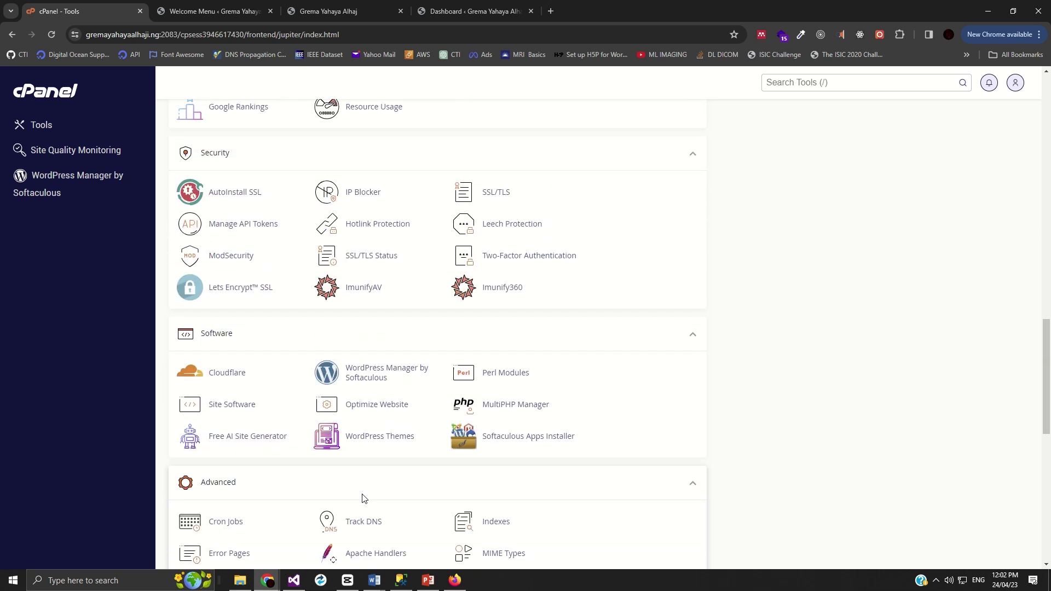
scroll(363, 494, up, 4)
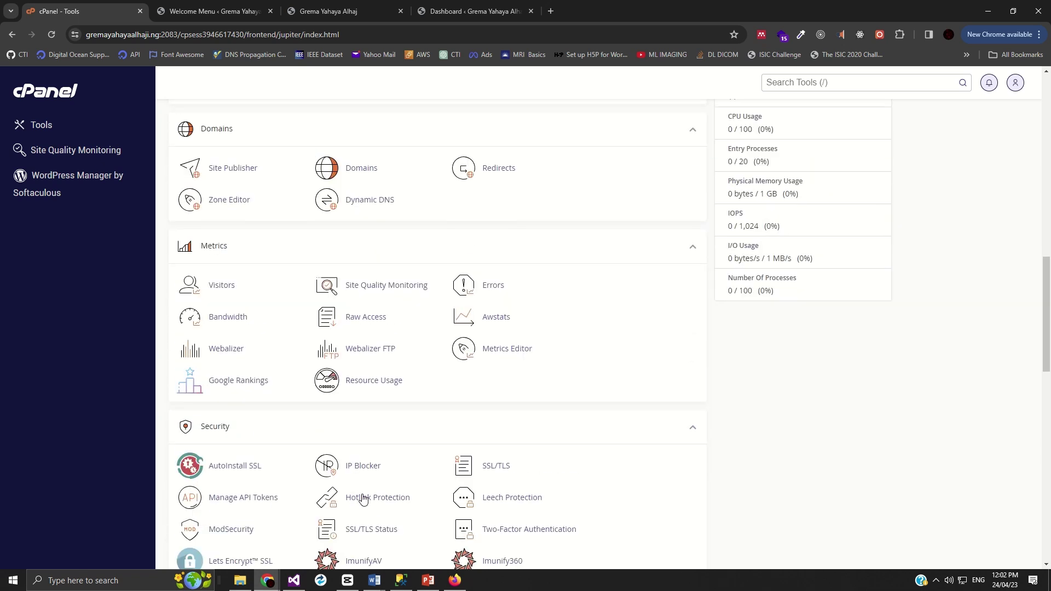
scroll(363, 498, up, 1)
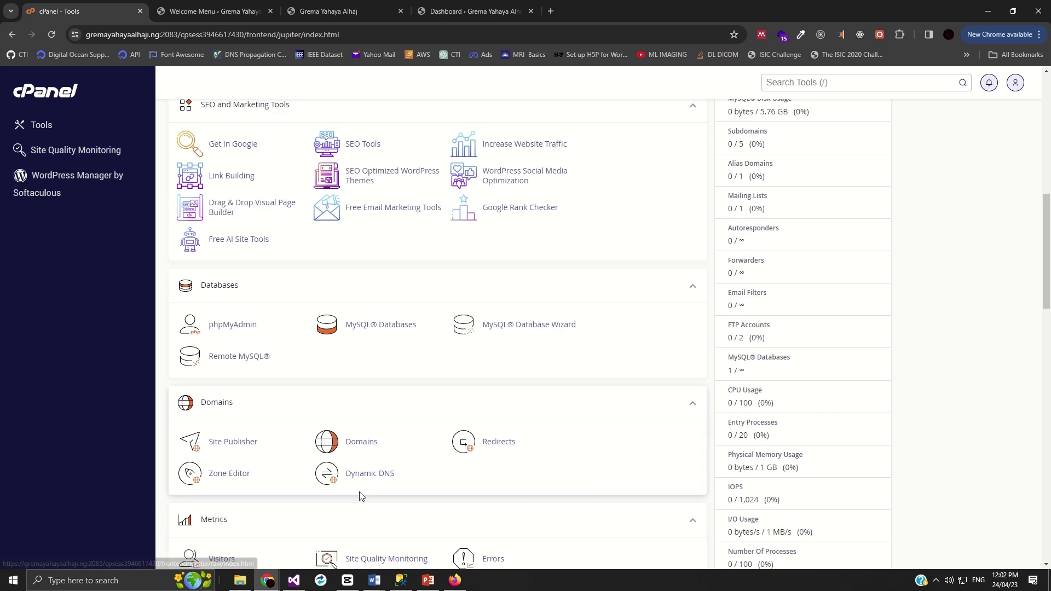
scroll(363, 499, up, 5)
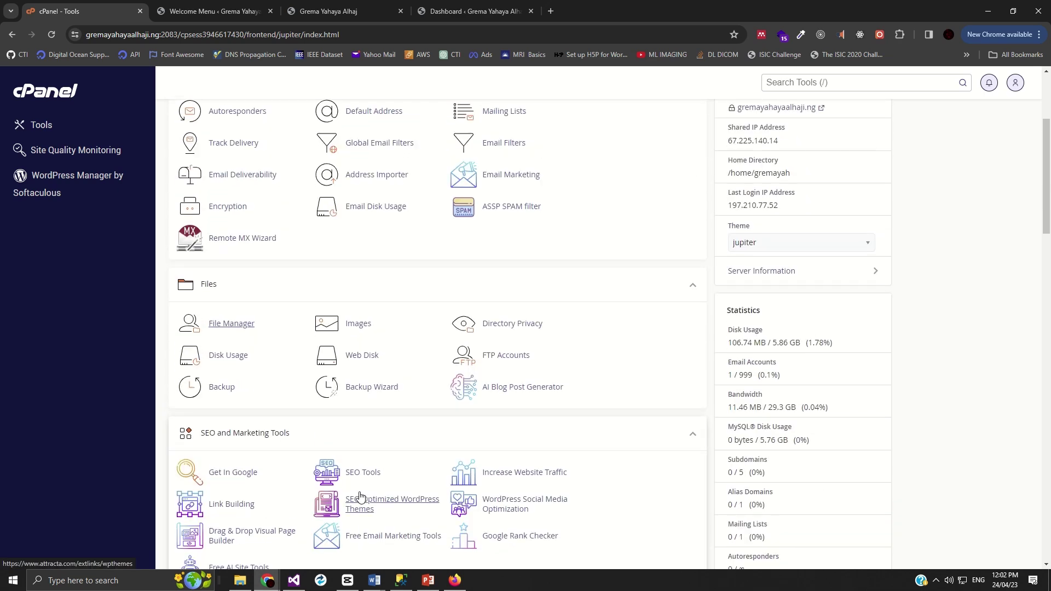
scroll(361, 497, up, 3)
scroll(359, 495, up, 1)
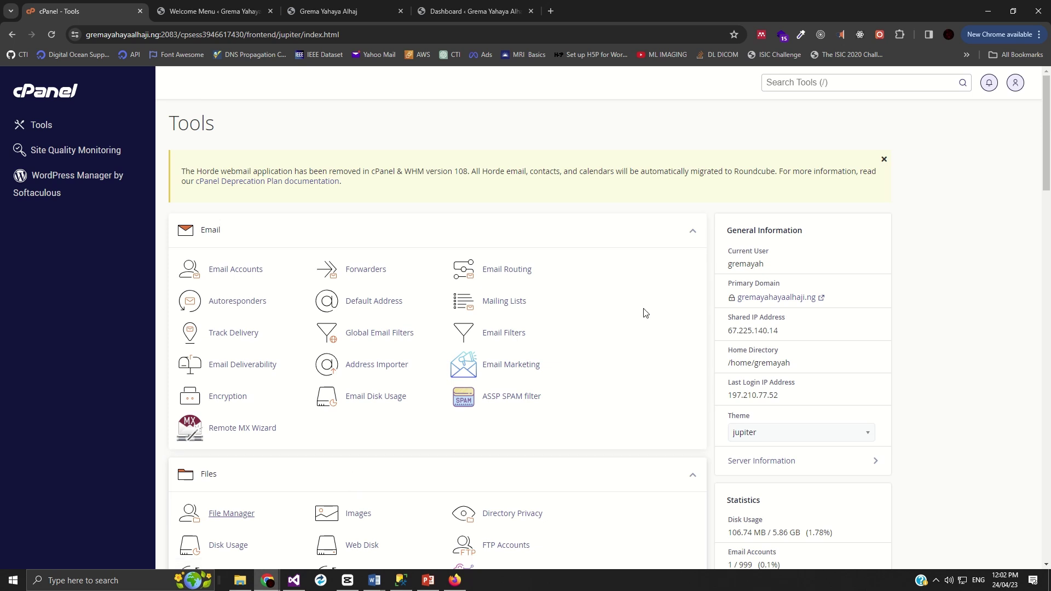
click(815, 85)
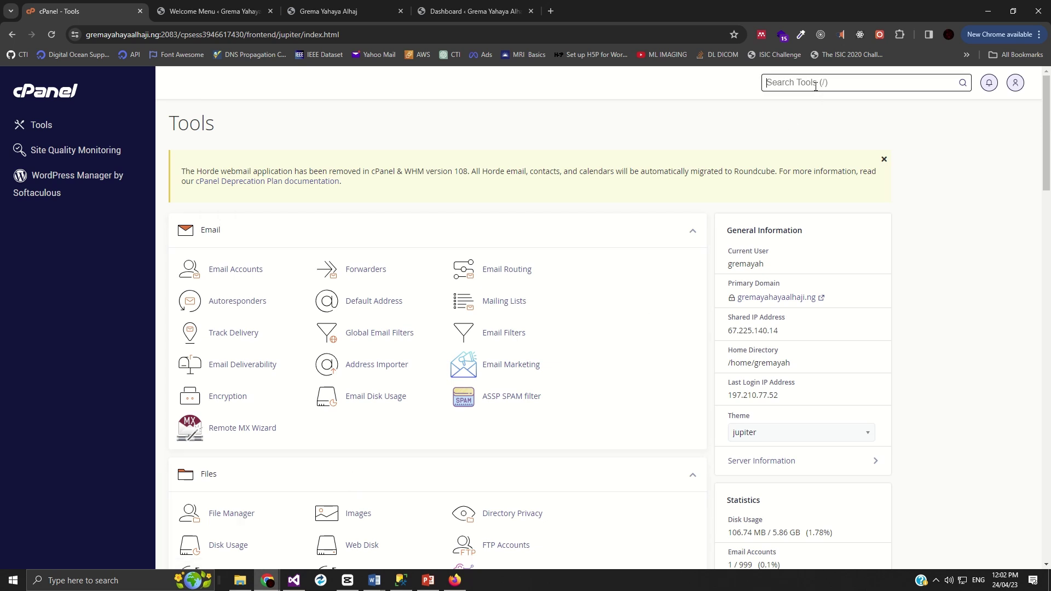
text(s)
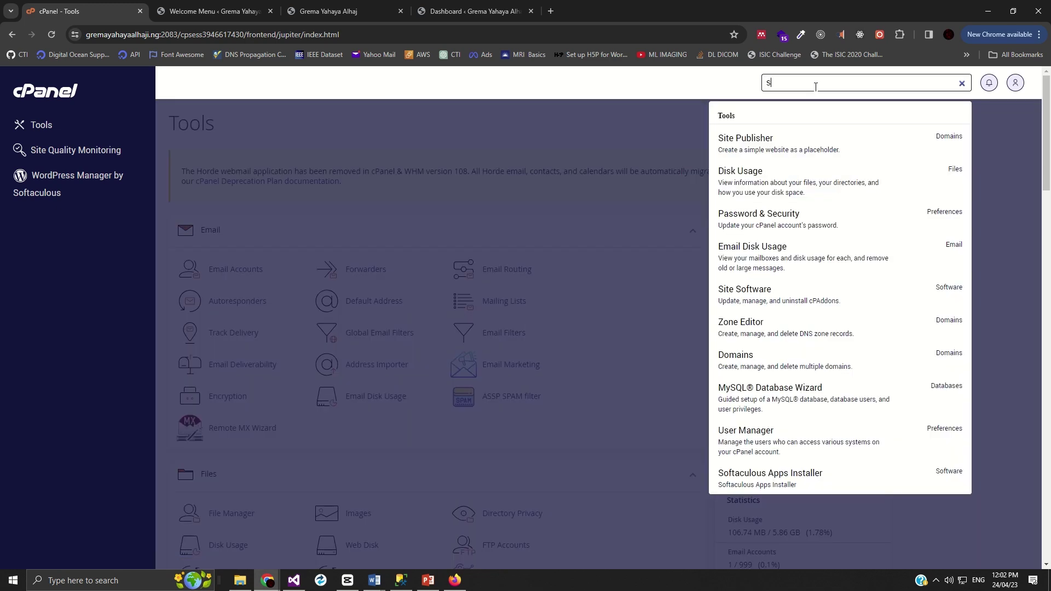
key(BackSpace)
text(sETT)
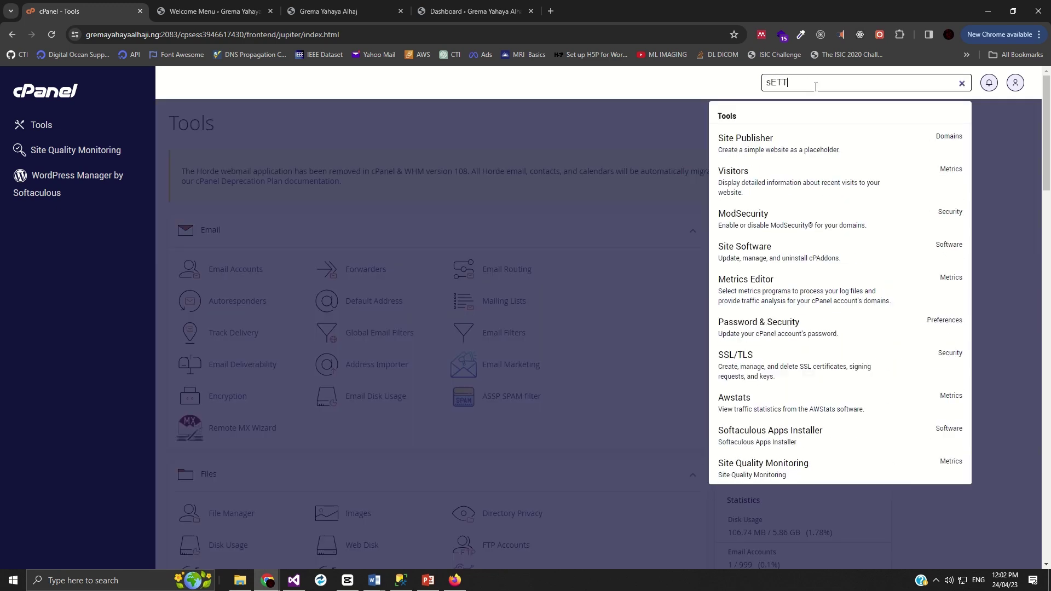
text(INM)
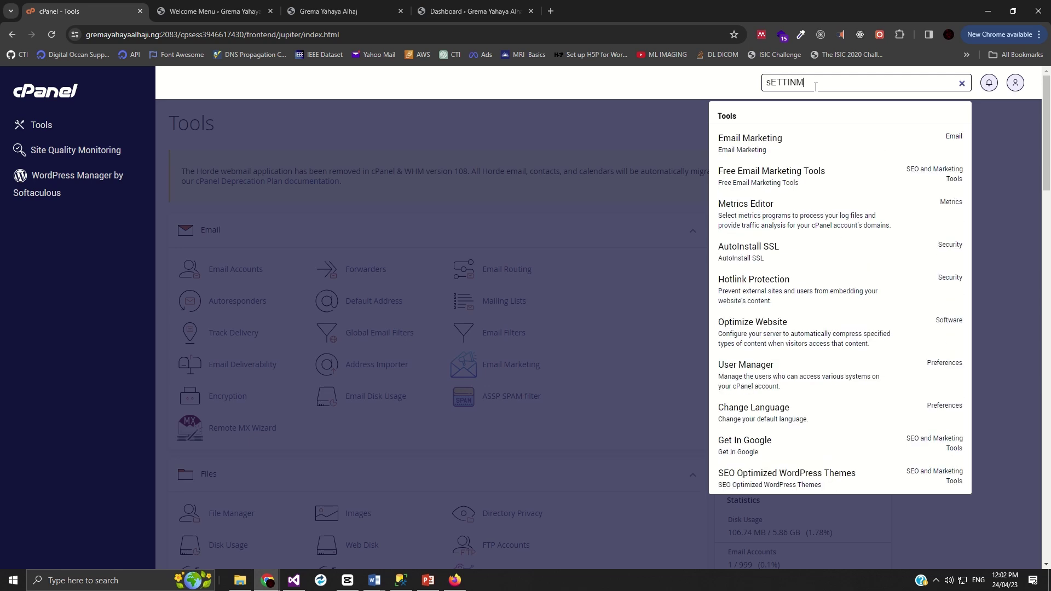
key(ctrl+a)
text(Sett)
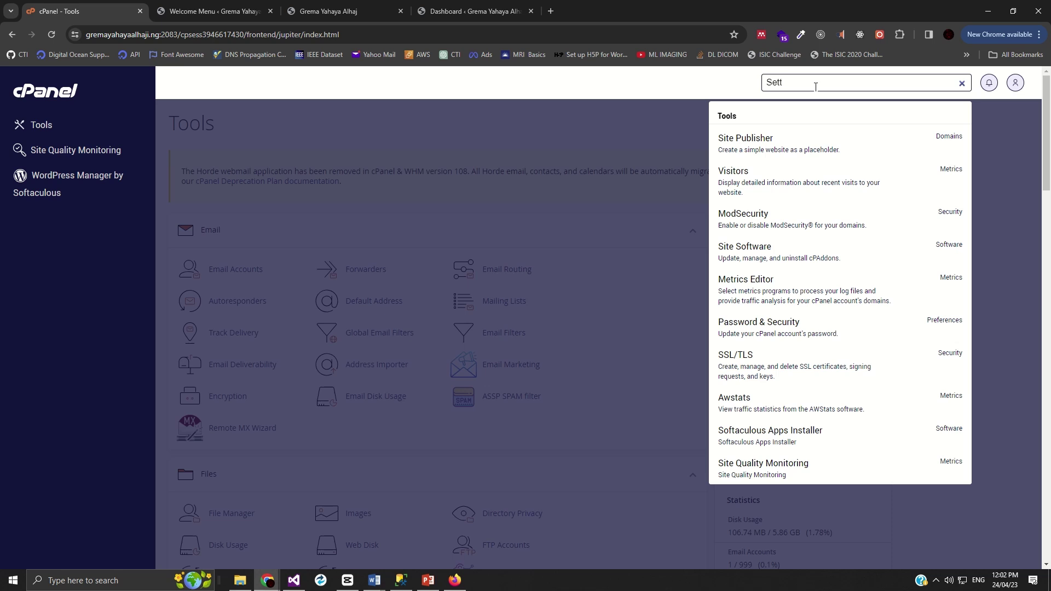
text(ing)
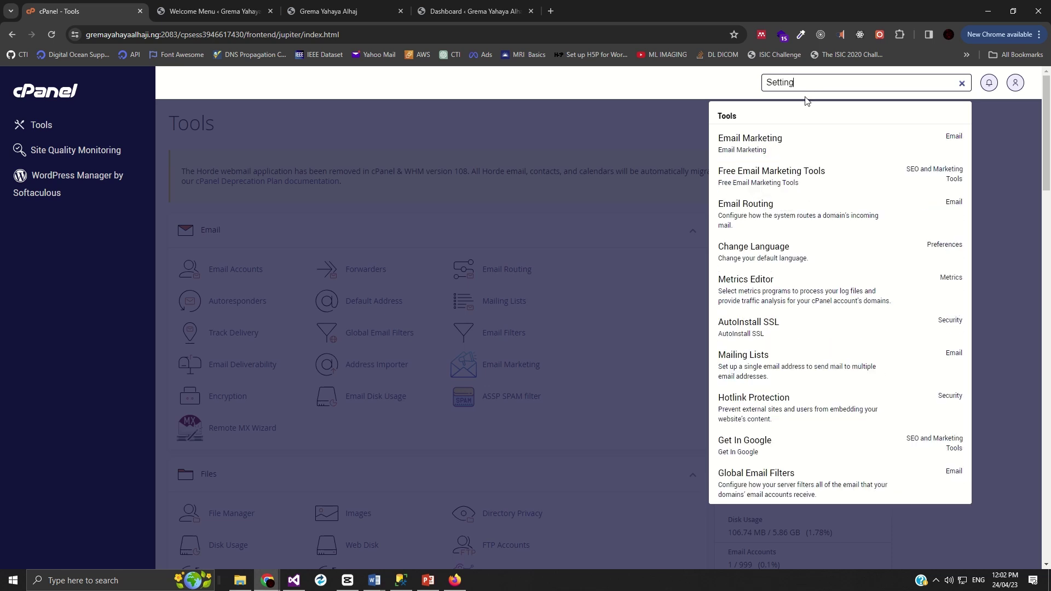
click(547, 488)
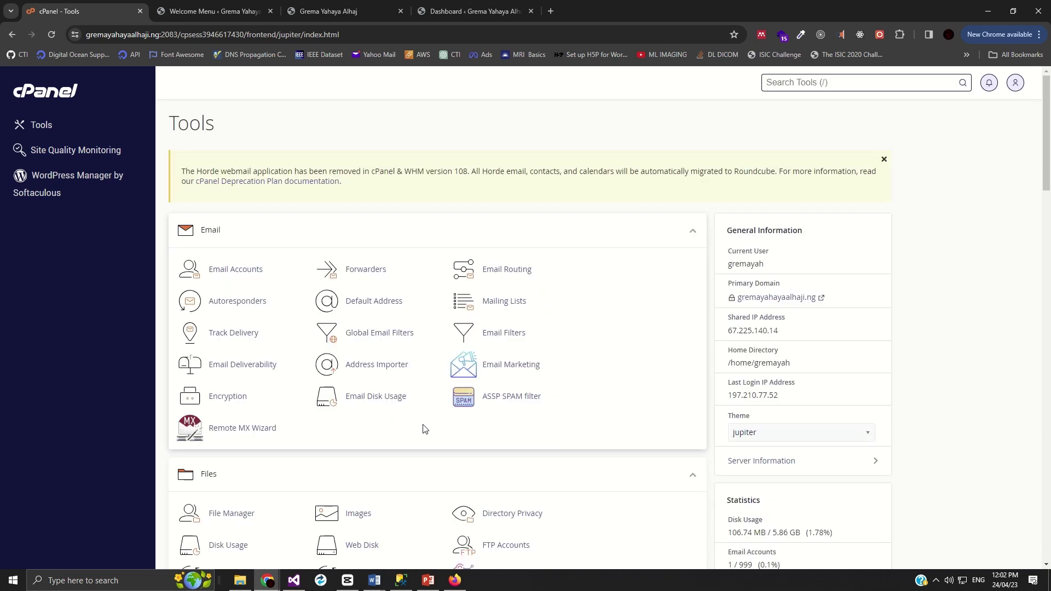
scroll(310, 401, down, 4)
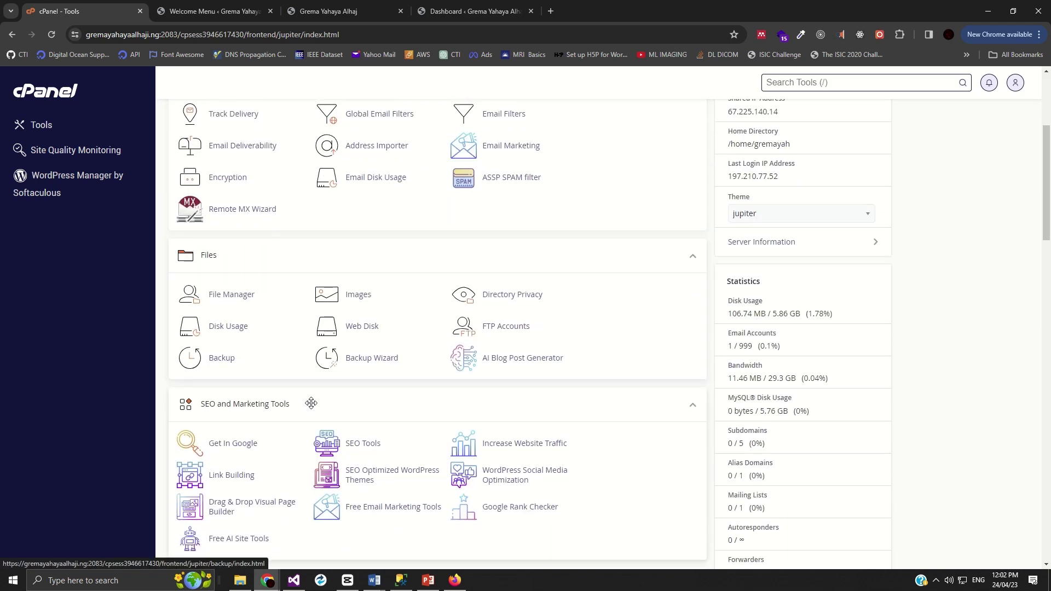
scroll(313, 397, down, 1)
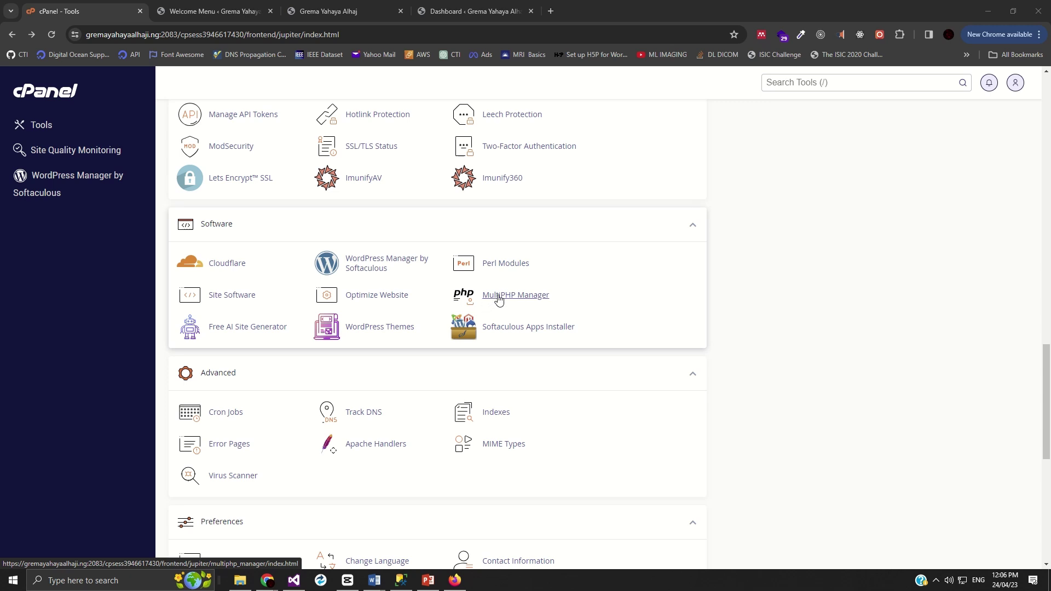
- Pick PHP 7.4 for the site's domain in MultiPHP Manager, then return to the site tab
click(499, 299)
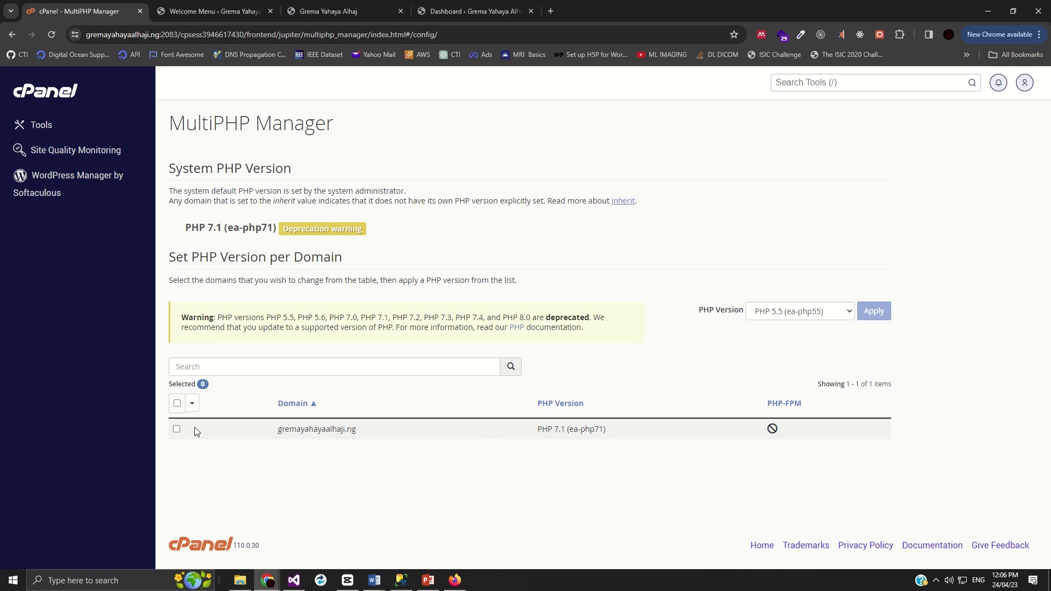
click(177, 430)
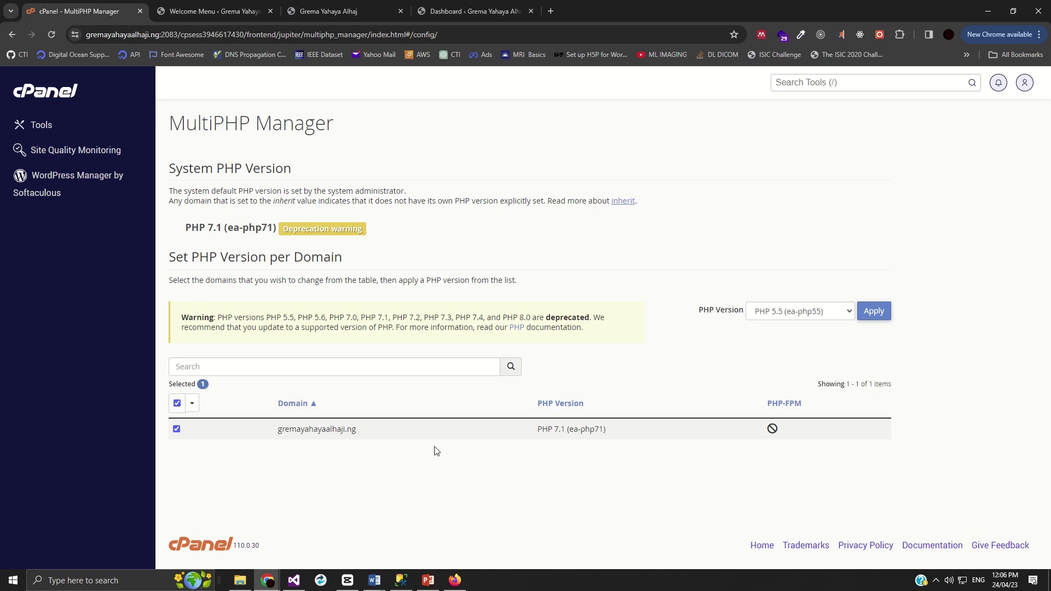
click(800, 316)
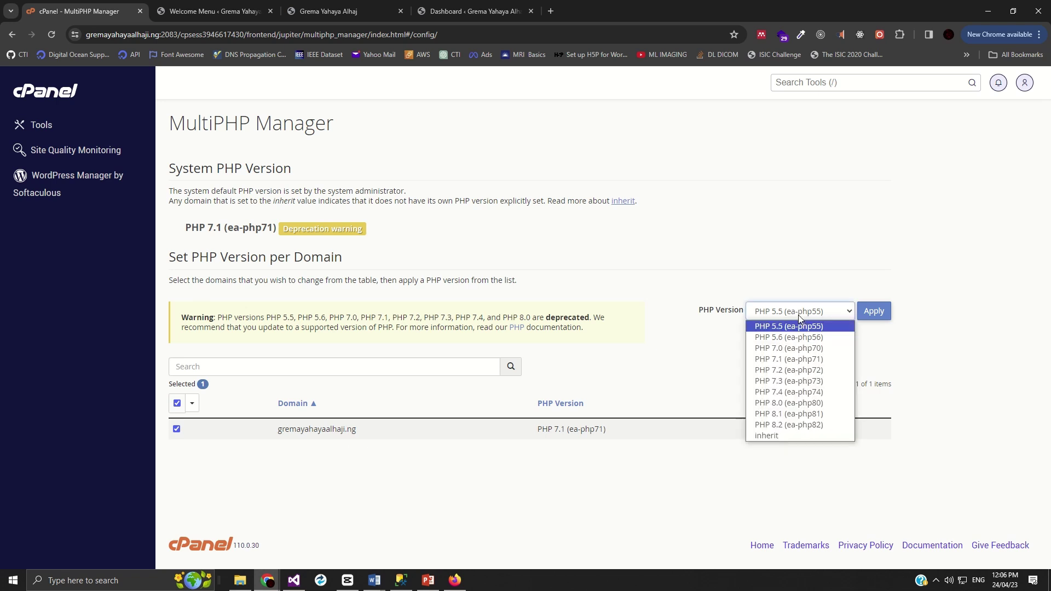
click(789, 392)
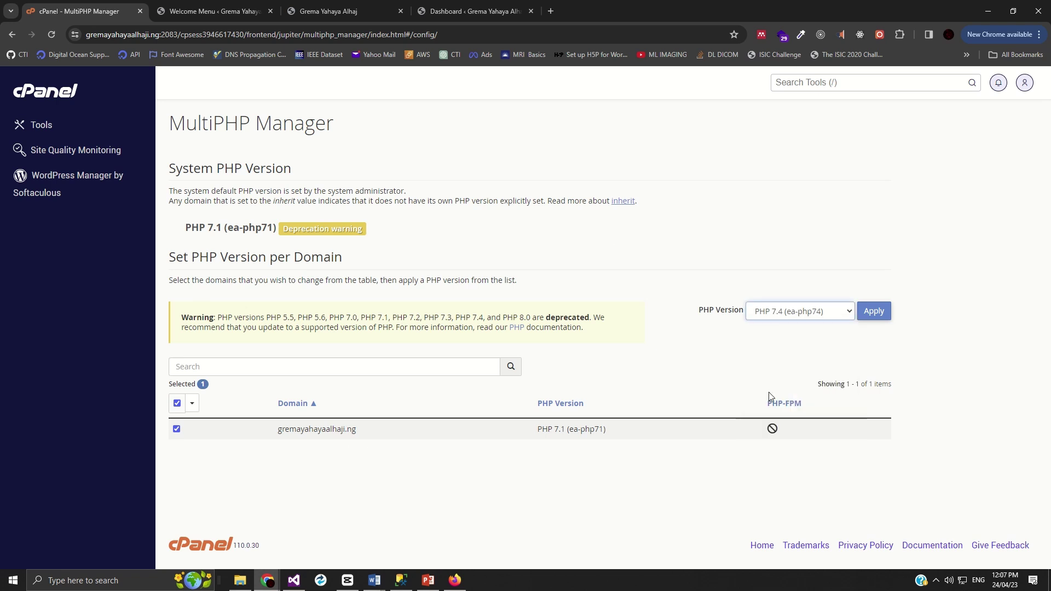
click(479, 12)
- Apply PHP 7.4 to the domain in MultiPHP Manager, reload, and return to the Avas welcome tab
click(354, 17)
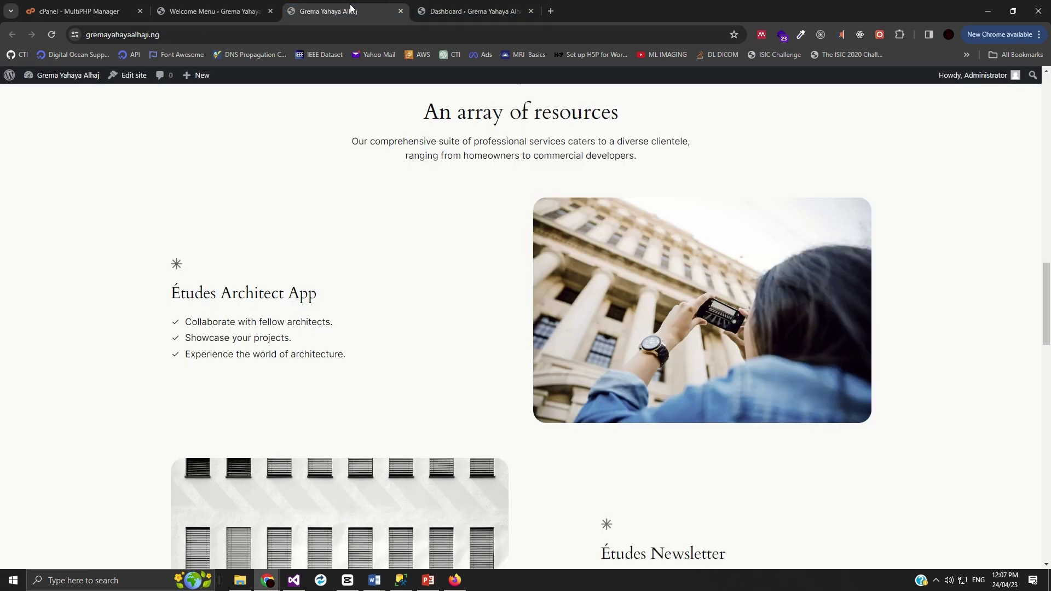
click(249, 11)
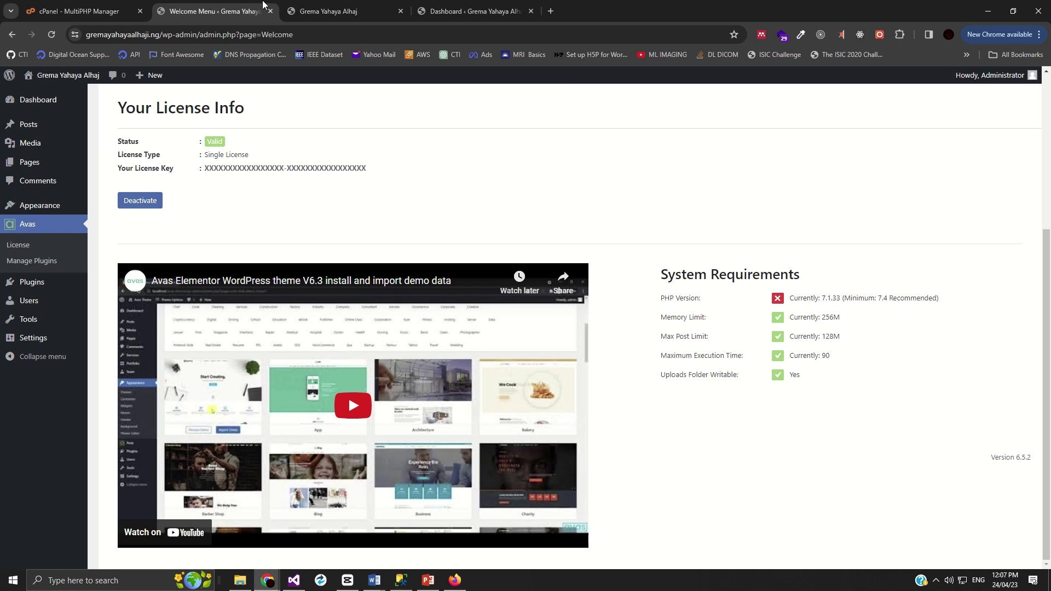
click(101, 10)
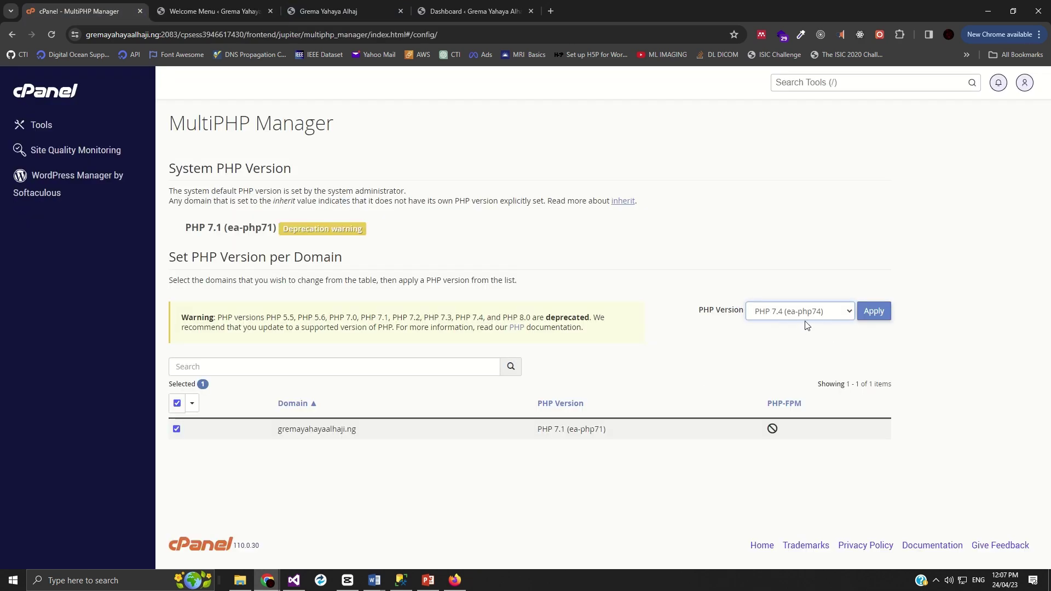
click(875, 312)
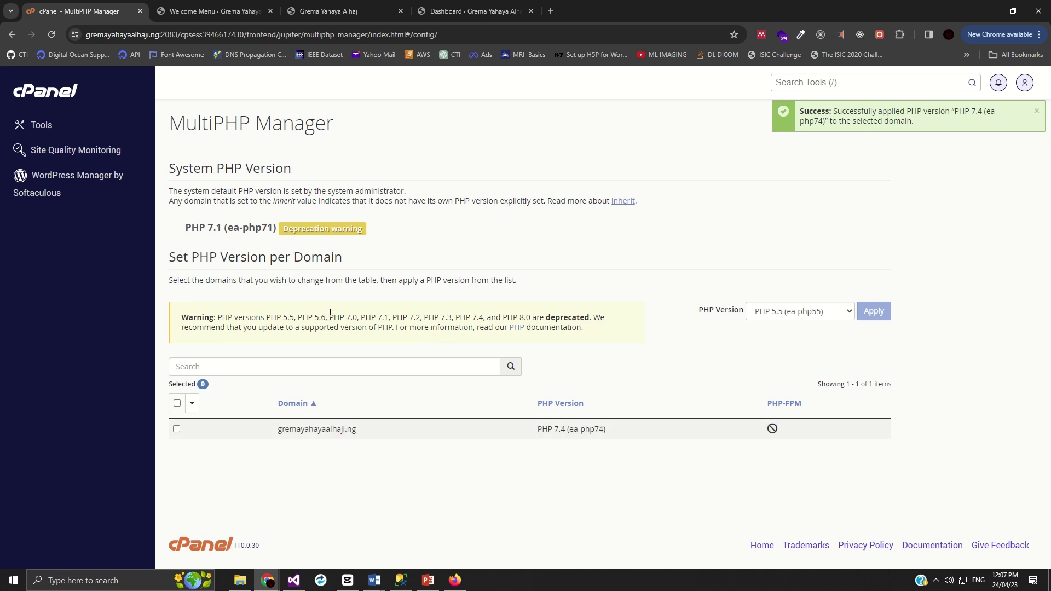
click(49, 34)
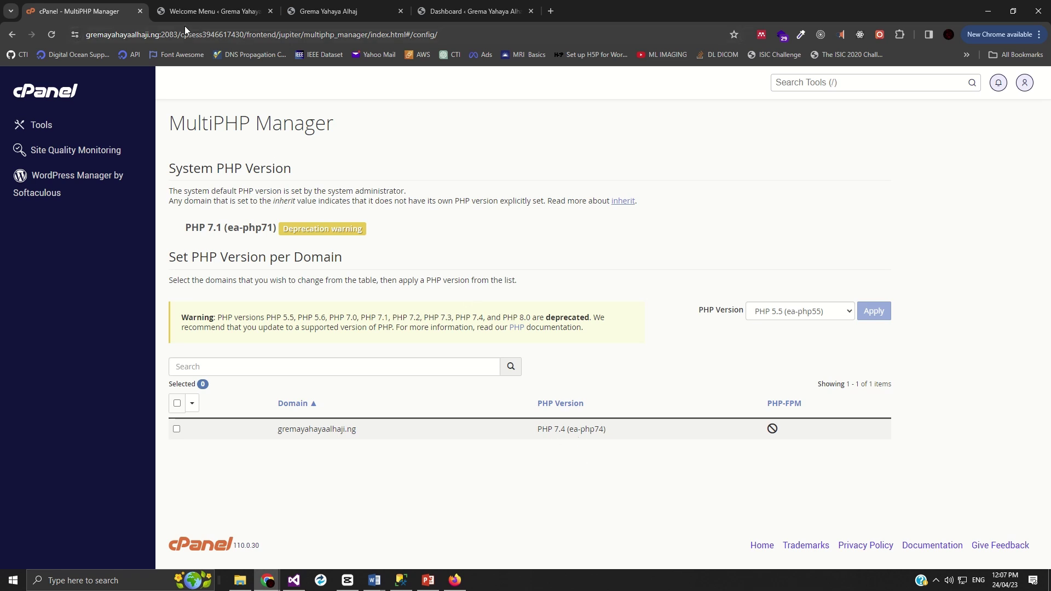
click(235, 9)
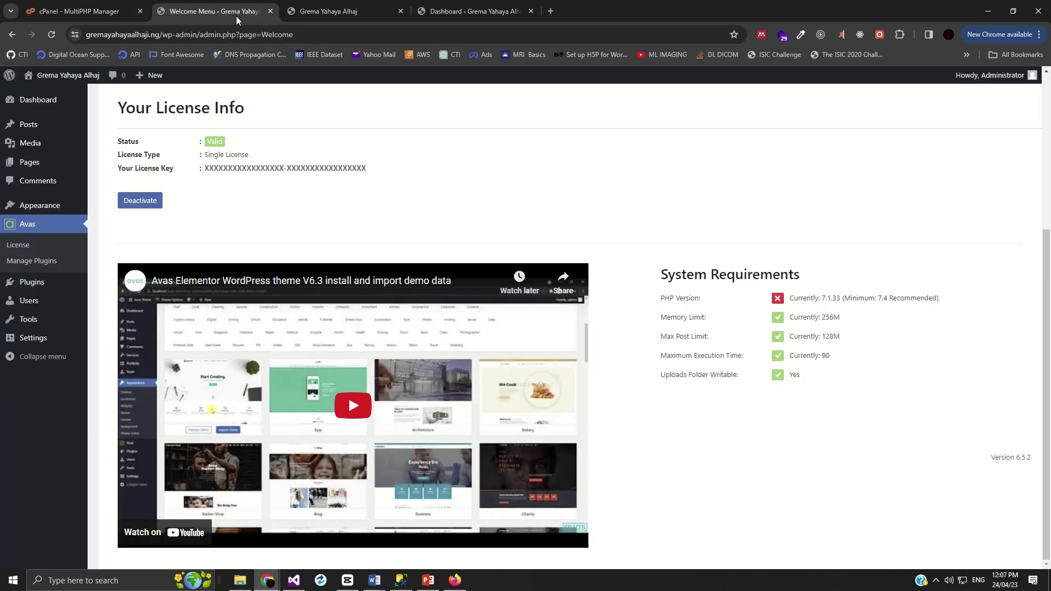
click(53, 35)
drag(848, 306, 787, 300)
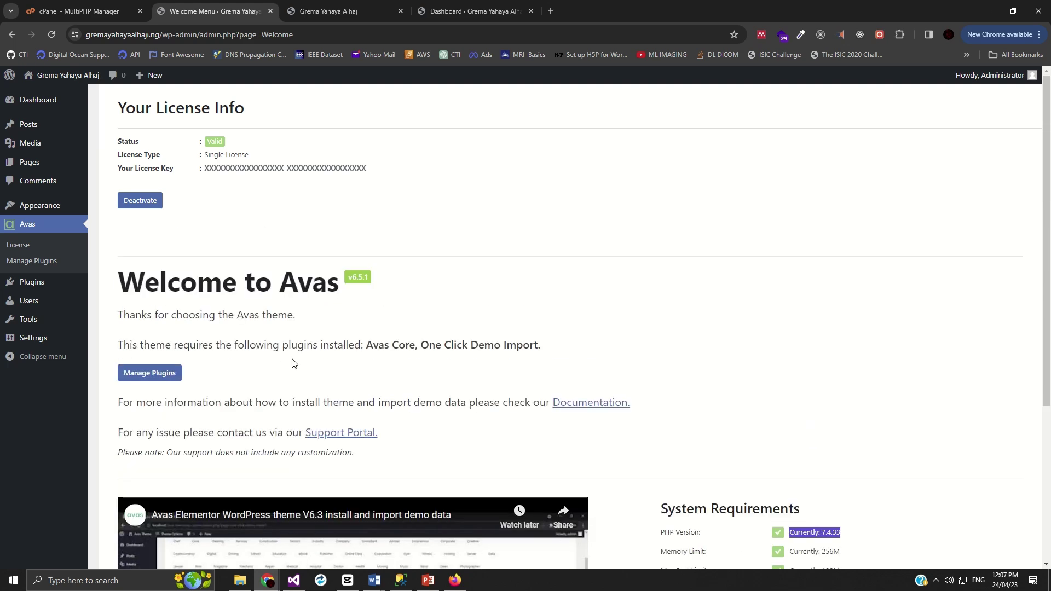
scroll(212, 380, down, 2)
scroll(164, 370, down, 3)
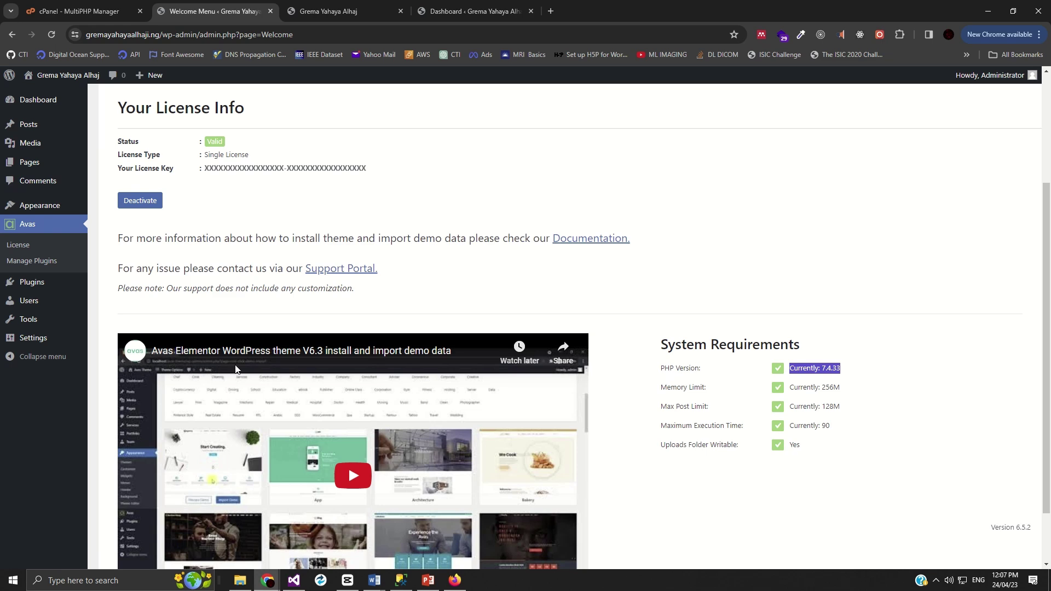
scroll(213, 285, up, 3)
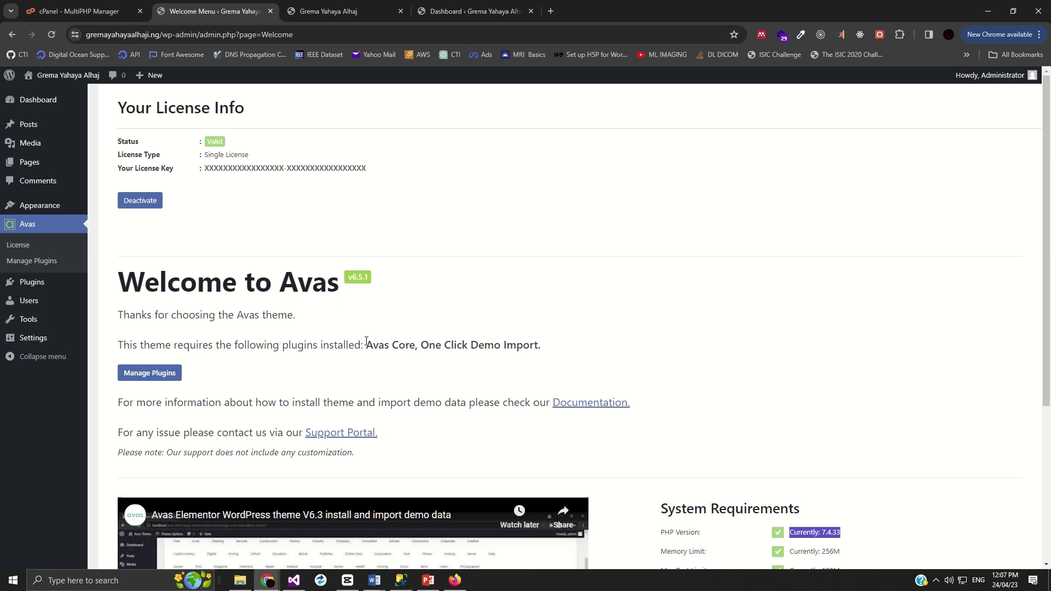
drag(367, 341, 542, 344)
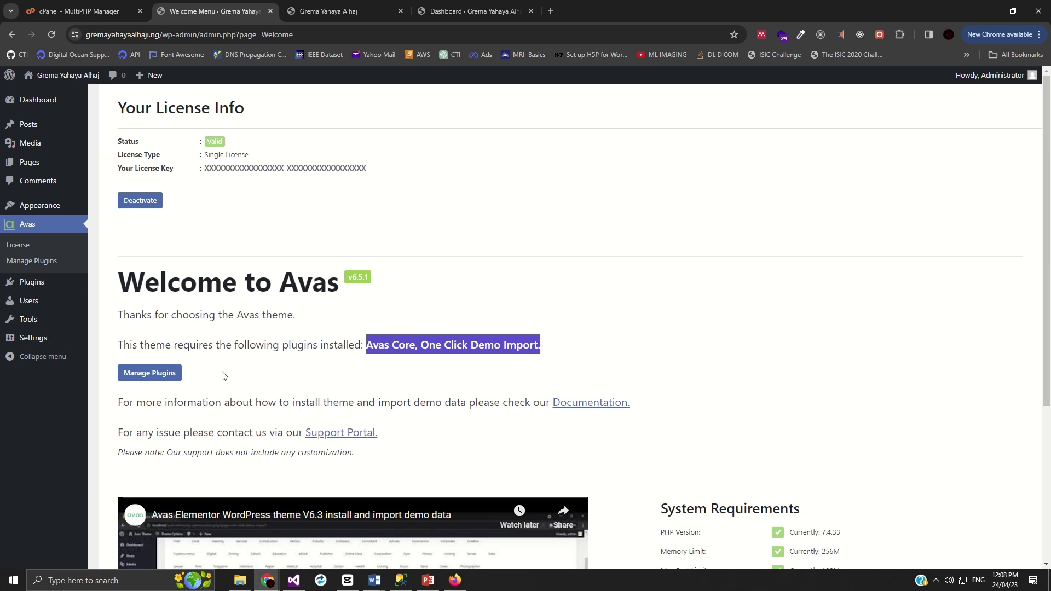
- Select both required plugins in Manage Plugins and apply a bulk action, which returns an invalid-plugin notice
click(165, 376)
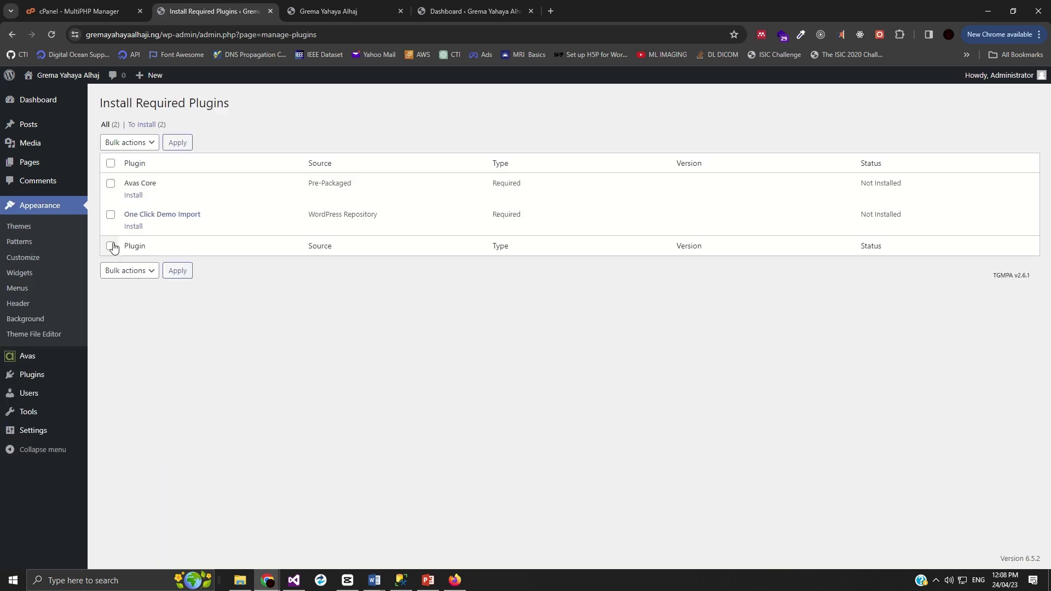
click(110, 163)
click(129, 142)
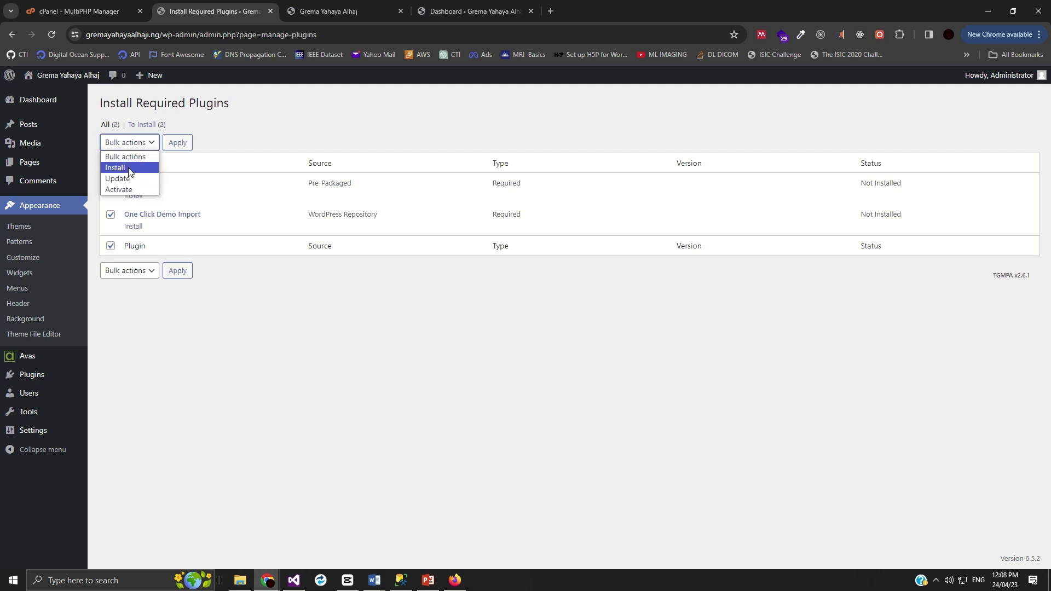
click(130, 189)
click(176, 146)
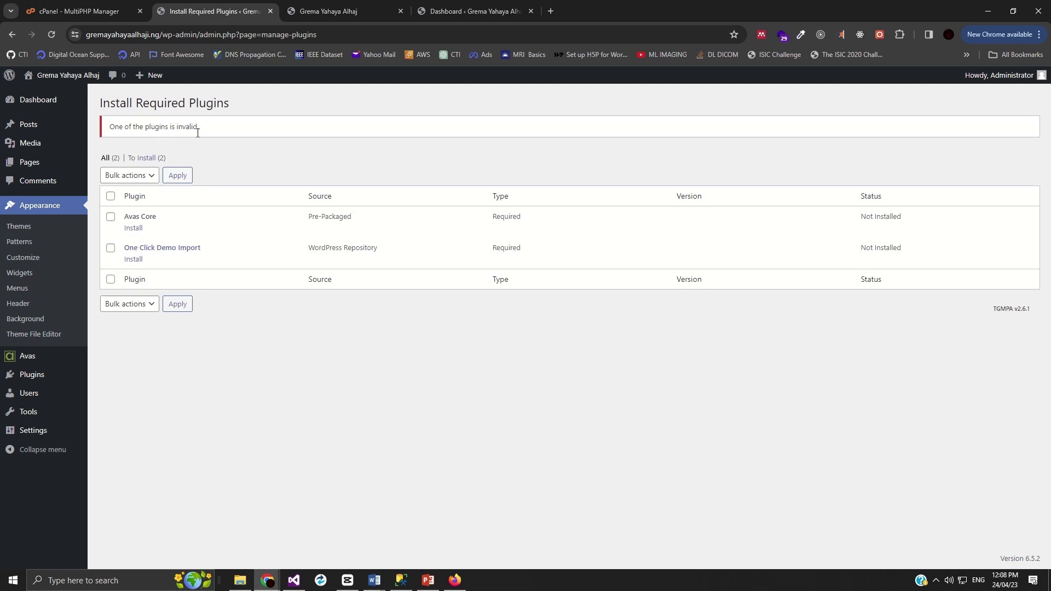
- Install Avas Core, then One Click Demo Import, and return to the dashboard
click(133, 228)
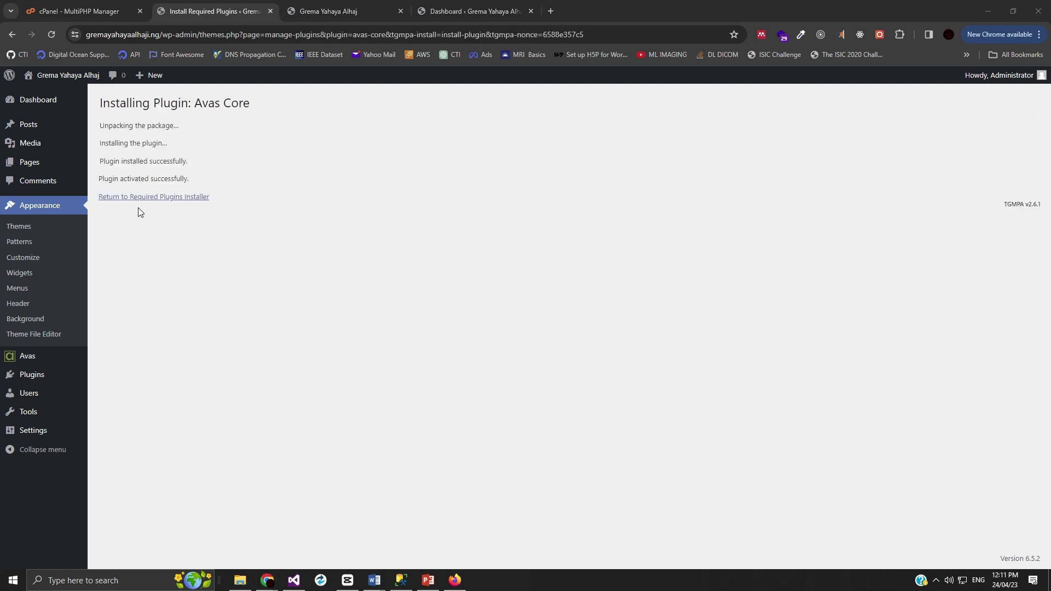
click(150, 199)
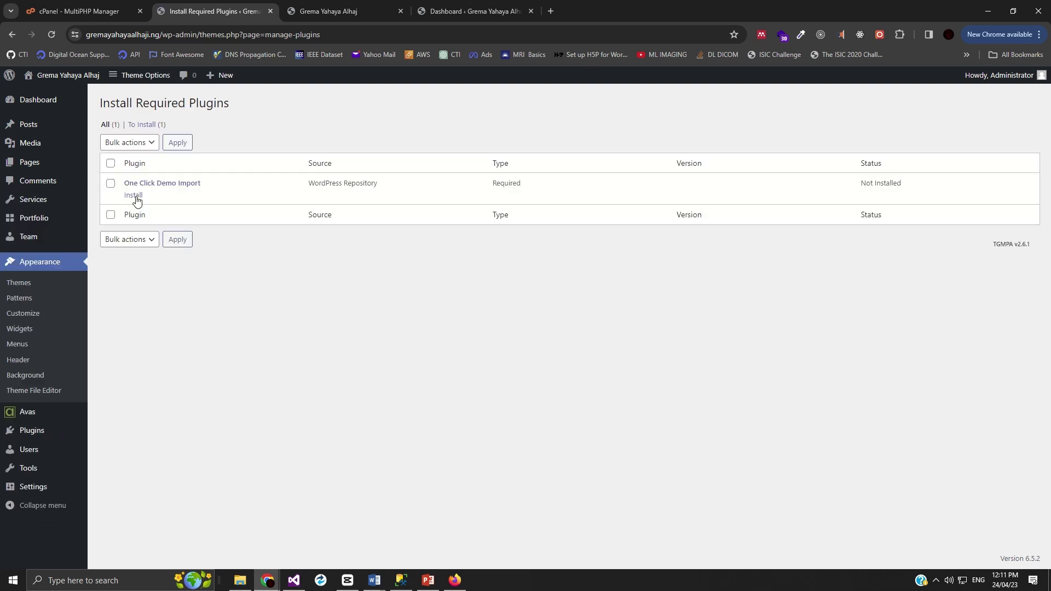
click(134, 196)
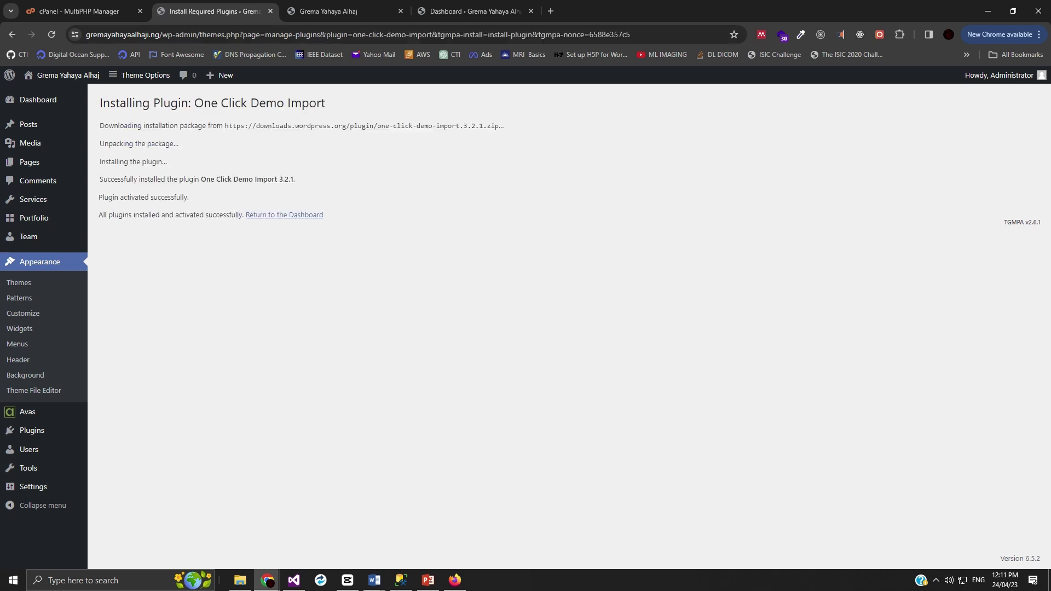
click(288, 216)
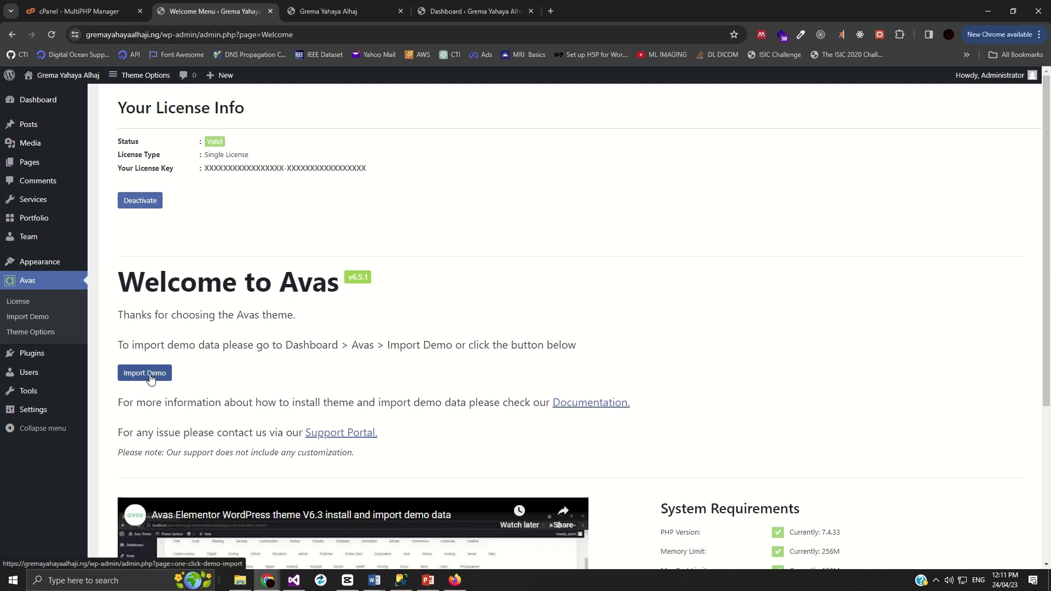
- Open the Avas Demo Data Import gallery and browse down through the available demos
click(151, 379)
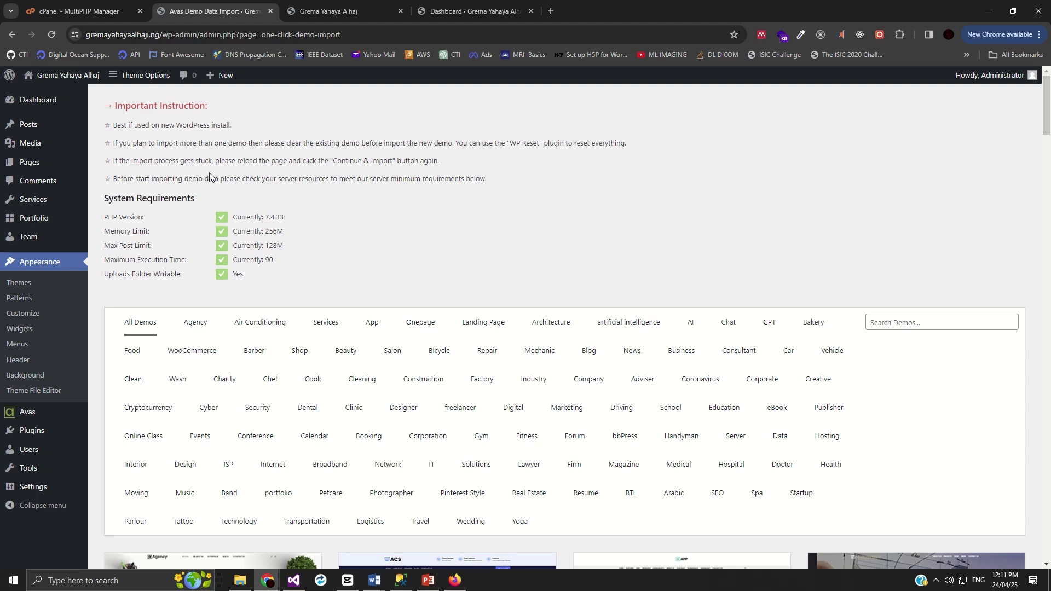
scroll(438, 405, down, 4)
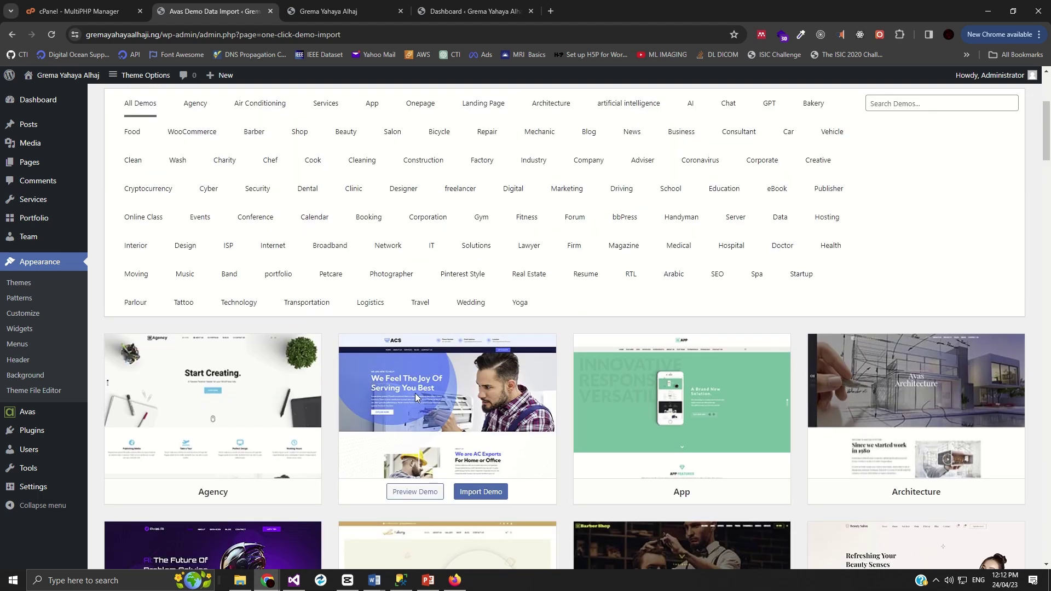
scroll(414, 393, down, 4)
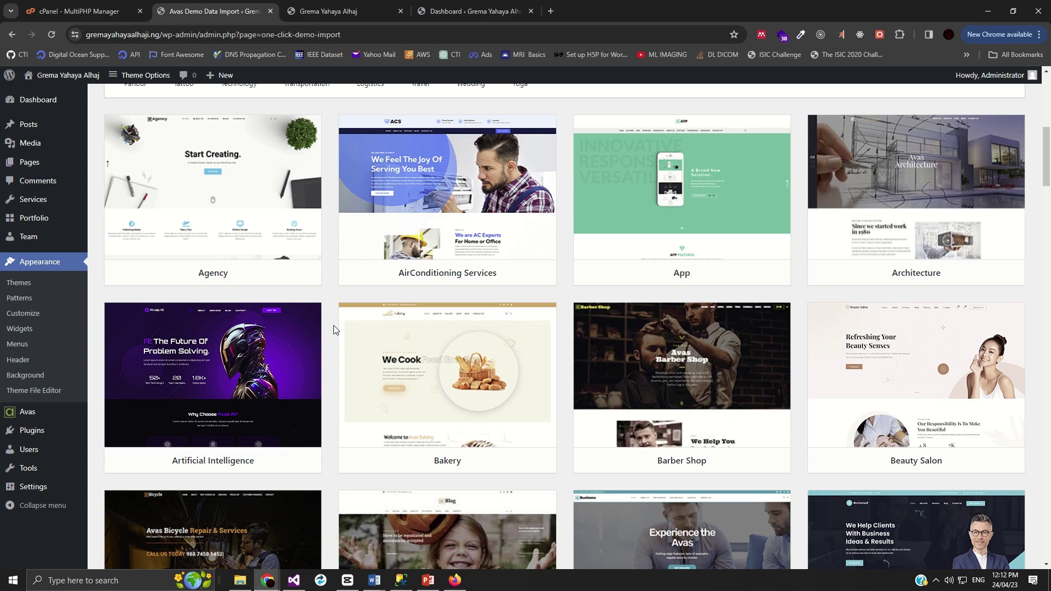
scroll(333, 326, down, 4)
scroll(643, 370, down, 2)
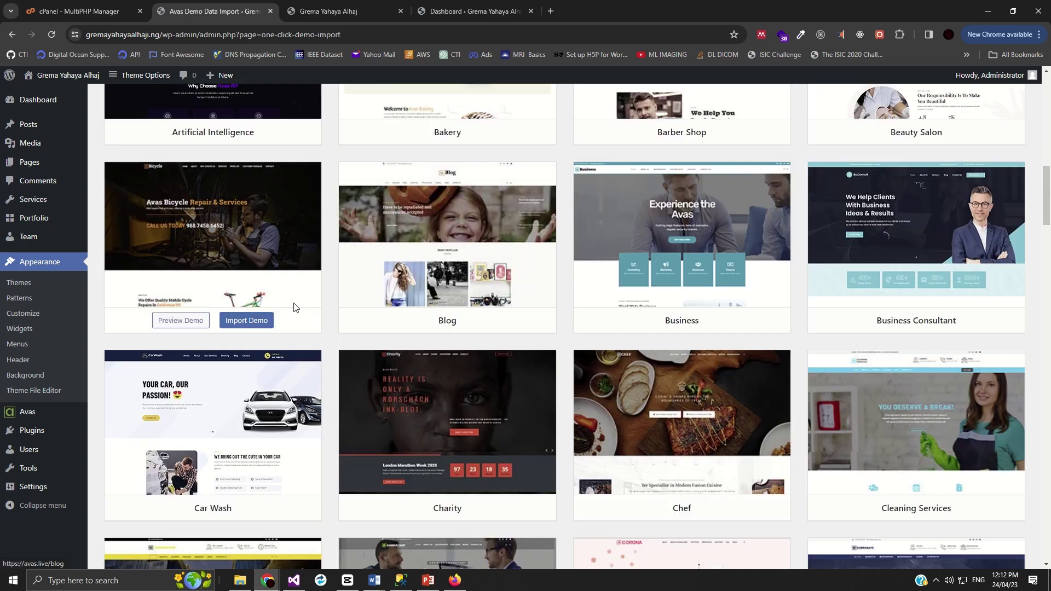
scroll(445, 427, down, 4)
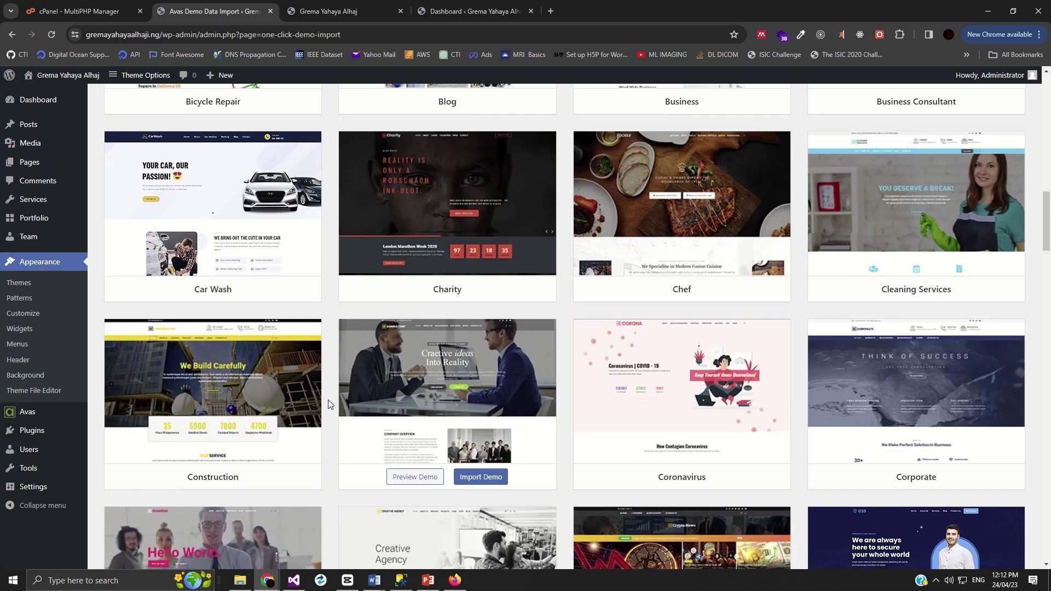
scroll(534, 418, down, 5)
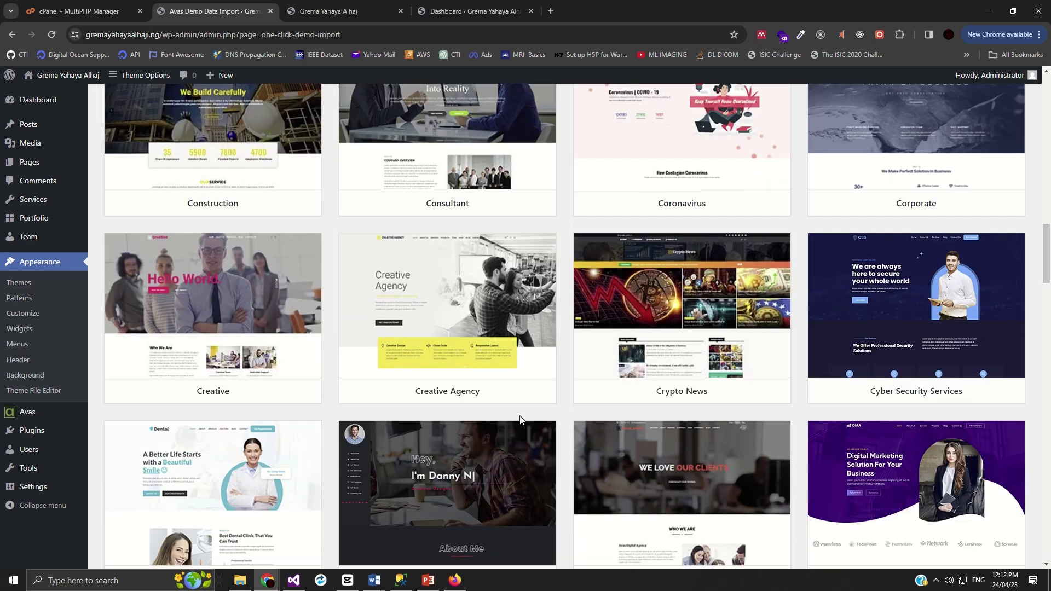
scroll(509, 406, down, 2)
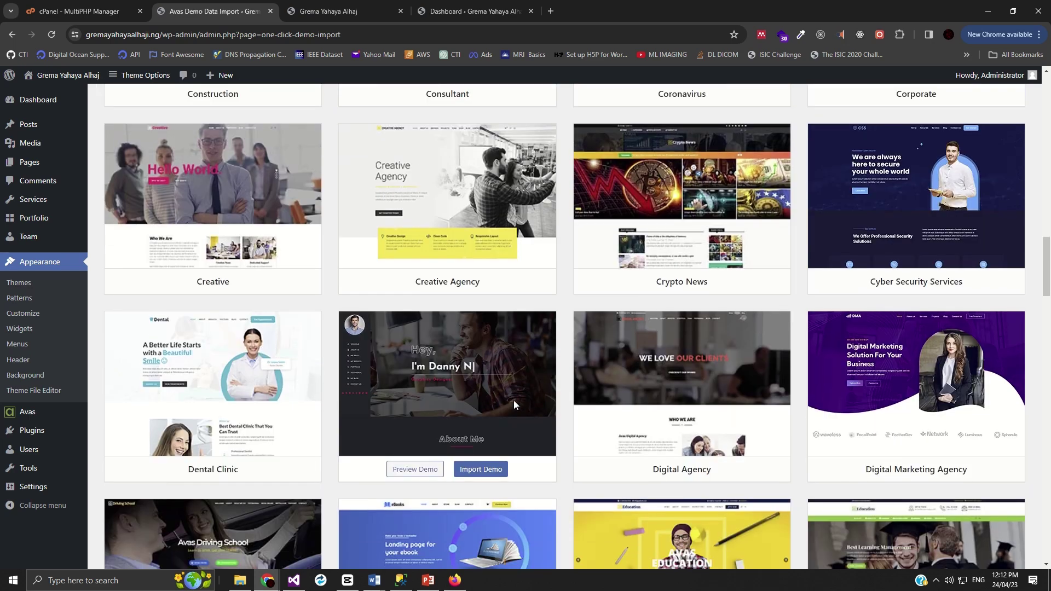
scroll(514, 405, down, 2)
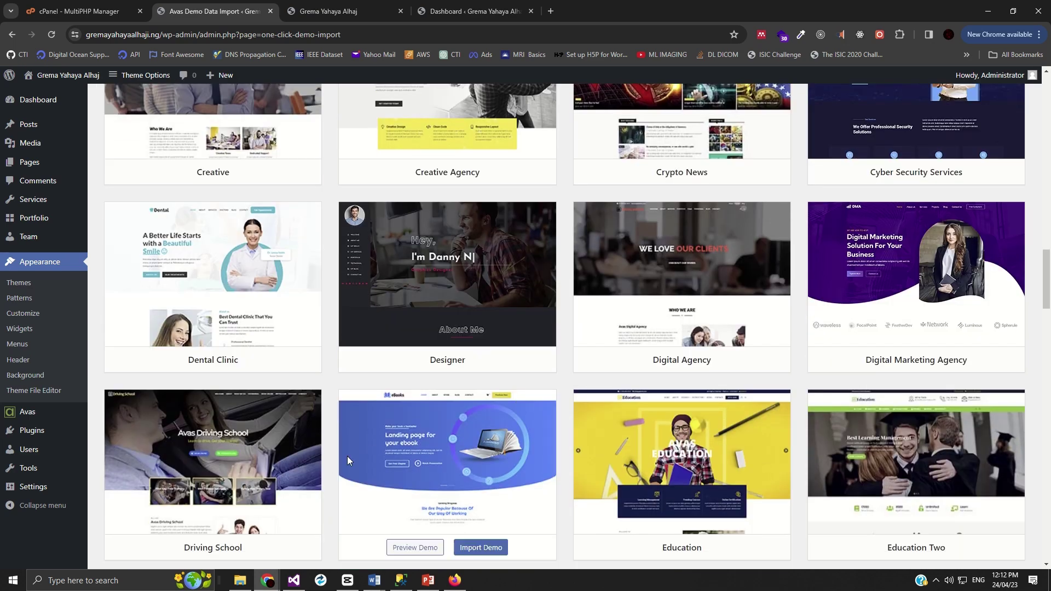
scroll(572, 480, down, 2)
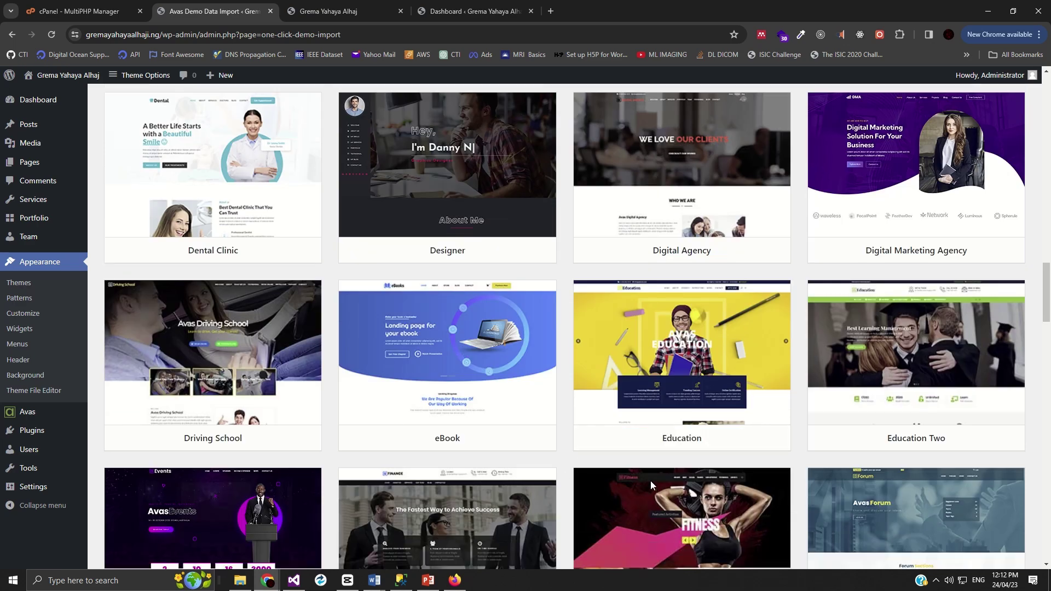
scroll(651, 483, down, 4)
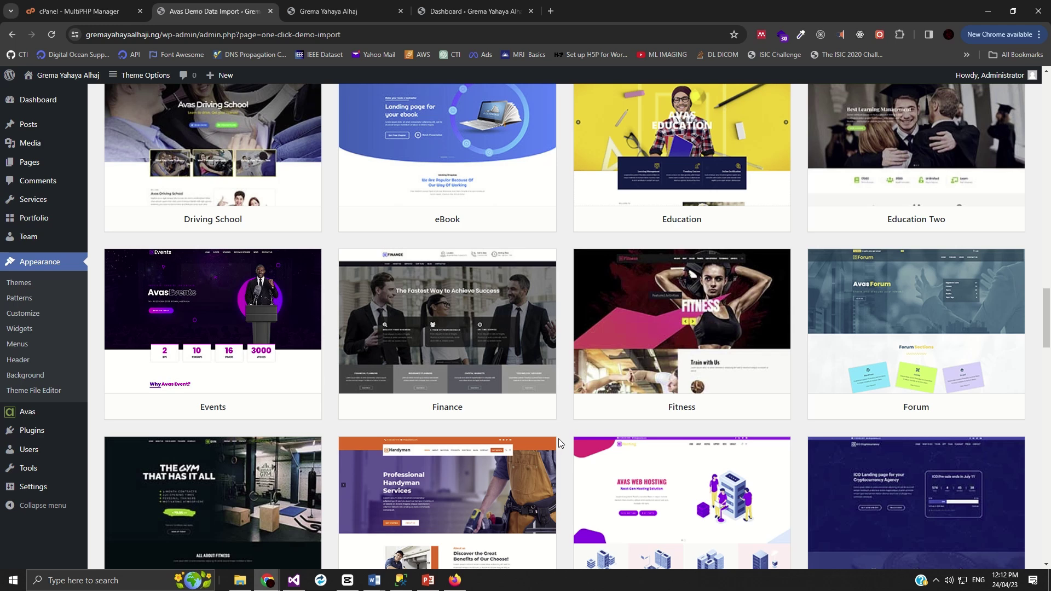
scroll(559, 442, down, 2)
mouse_move(1002, 240)
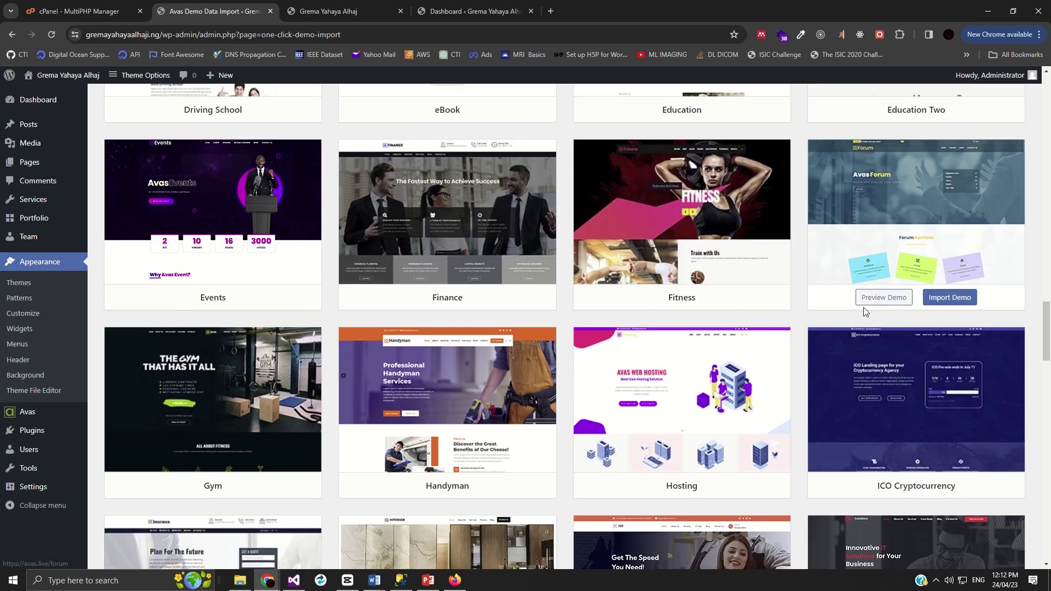
scroll(821, 331, down, 2)
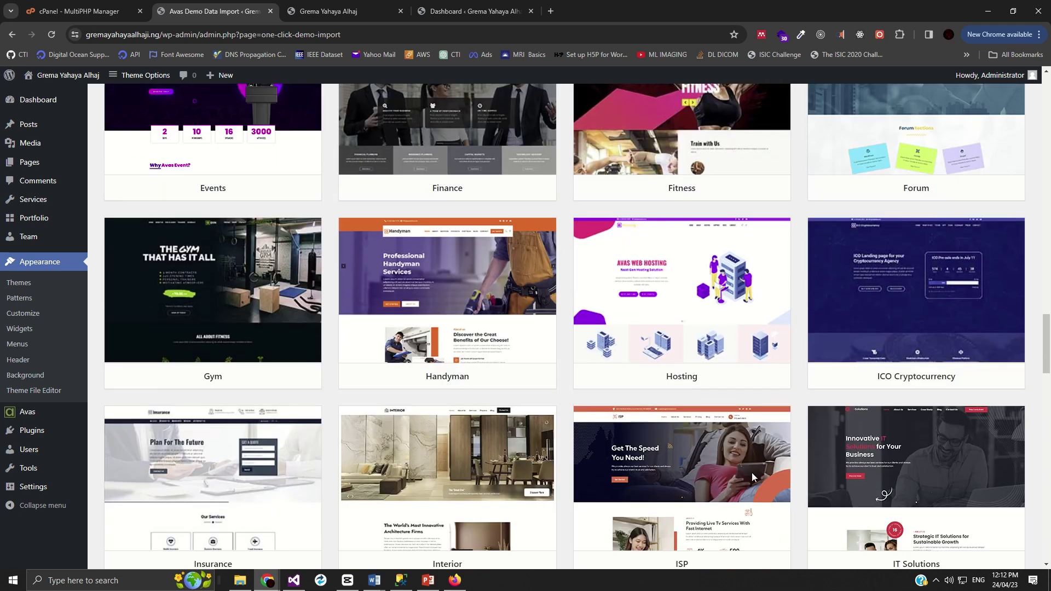
scroll(322, 438, down, 3)
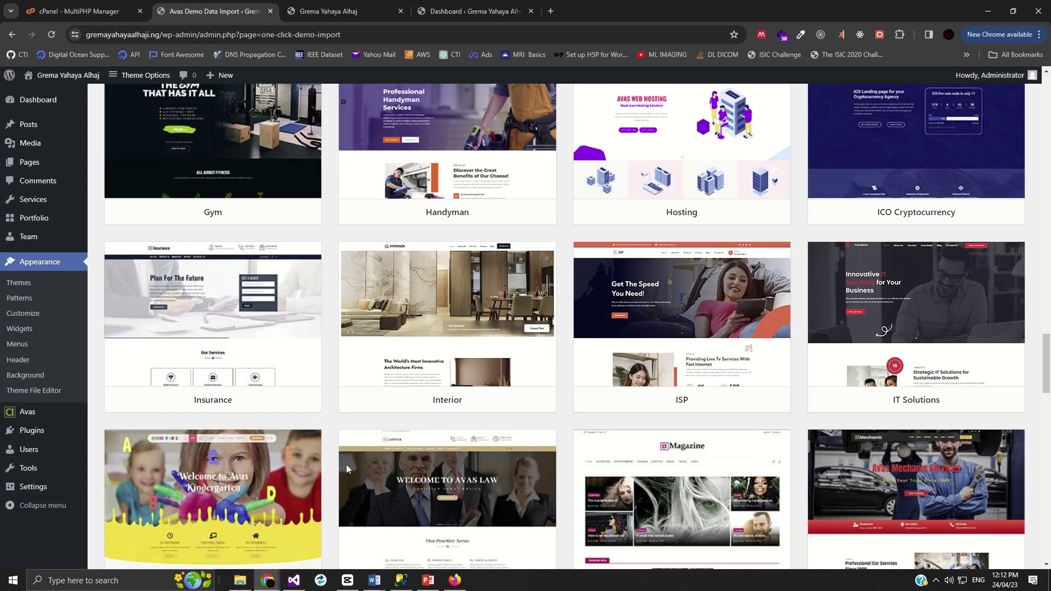
scroll(383, 446, down, 5)
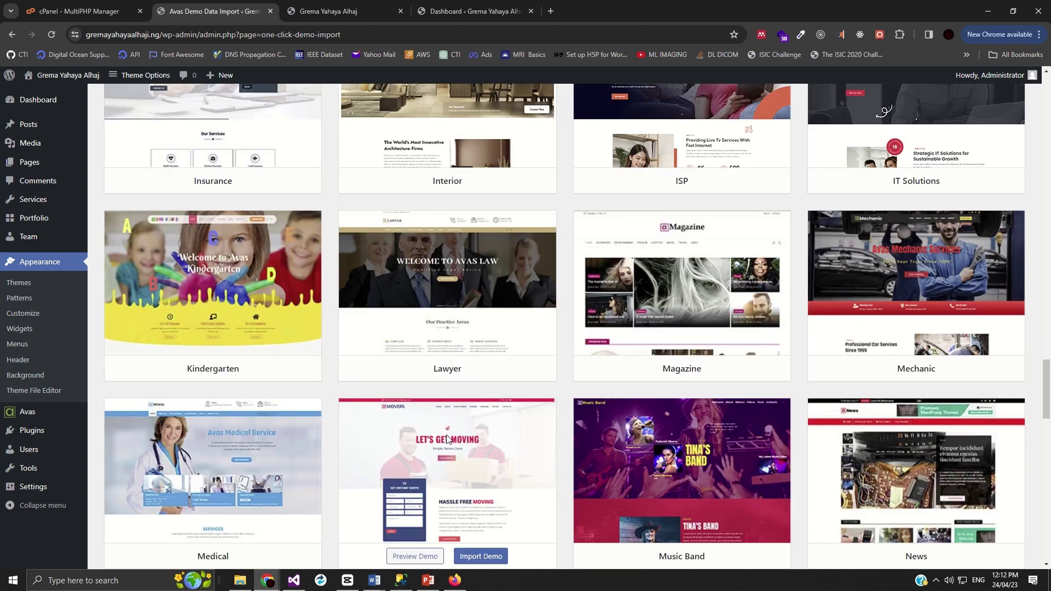
scroll(340, 436, down, 4)
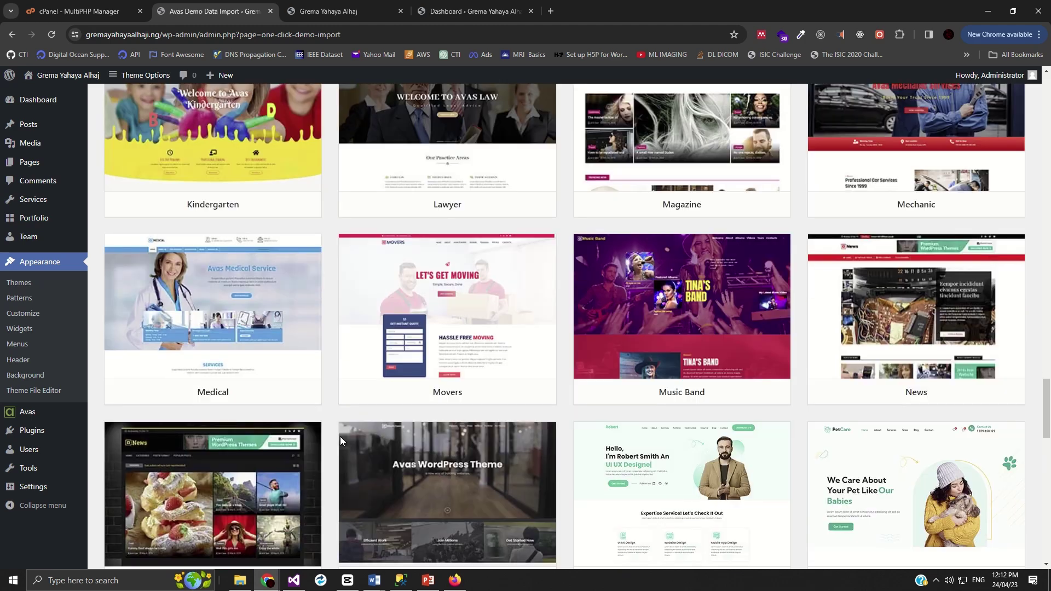
scroll(346, 438, down, 1)
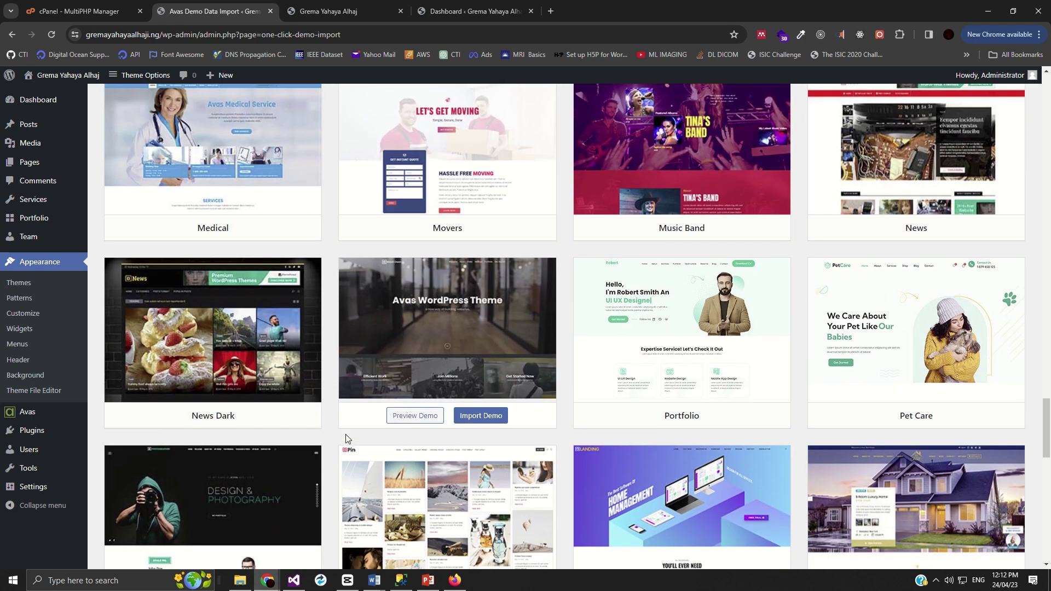
scroll(231, 447, down, 4)
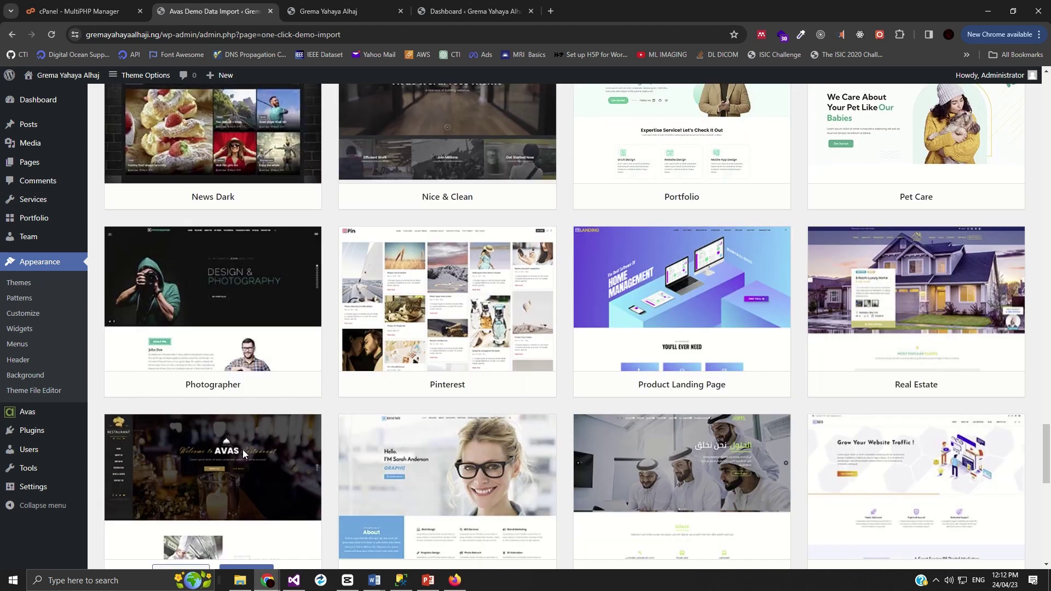
scroll(489, 458, down, 4)
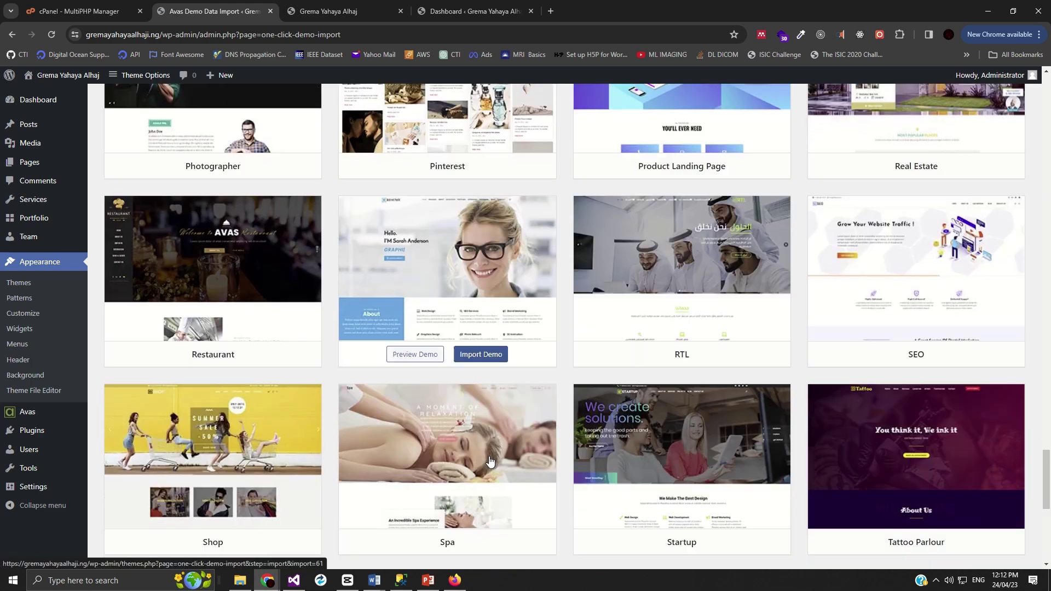
scroll(490, 461, down, 5)
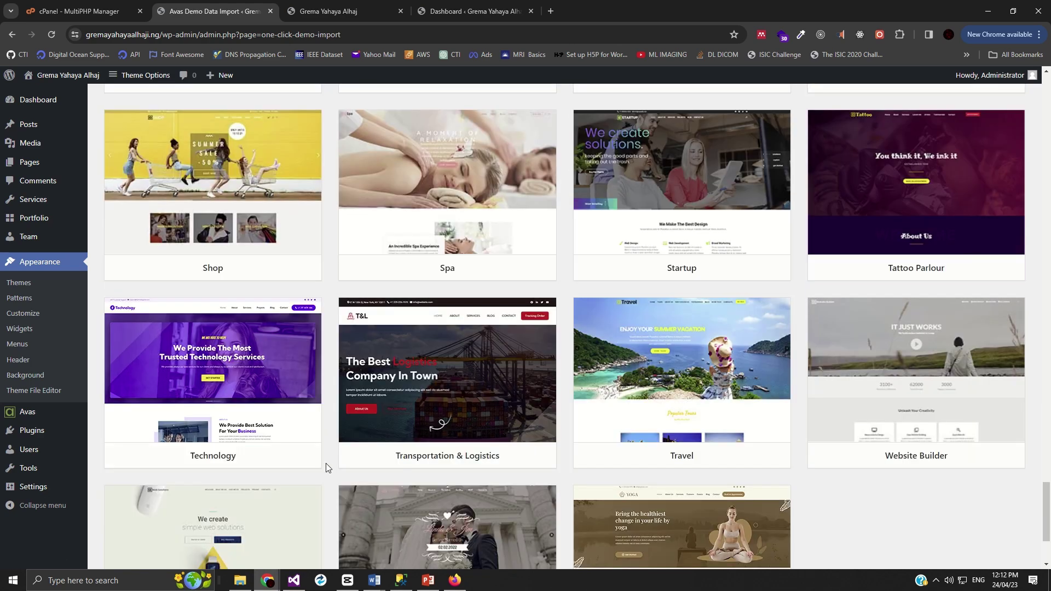
scroll(326, 464, down, 3)
- Start the import from the Forum demo card
mouse_move(369, 472)
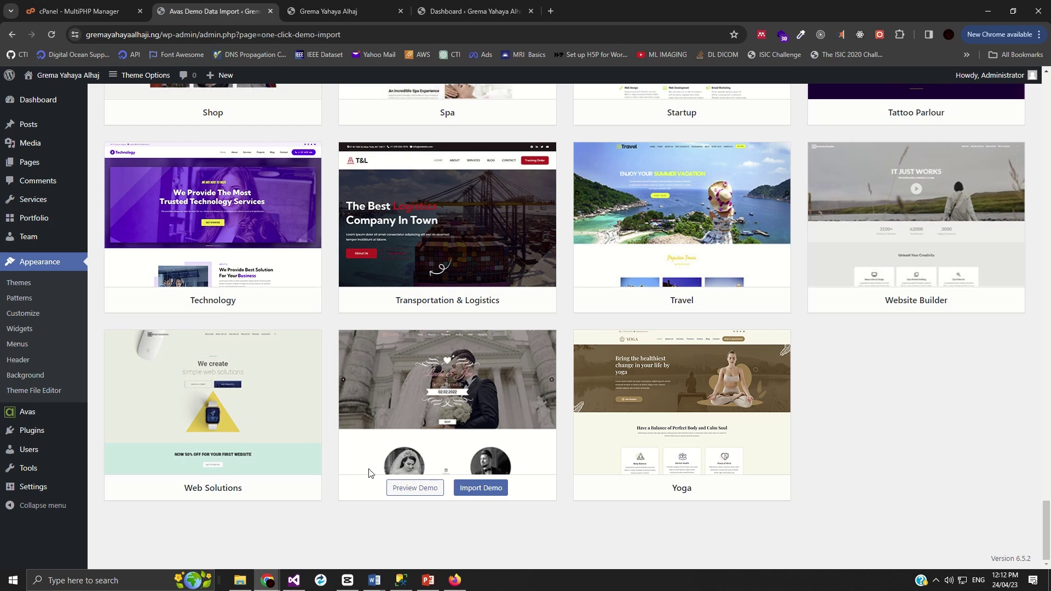
scroll(469, 453, up, 14)
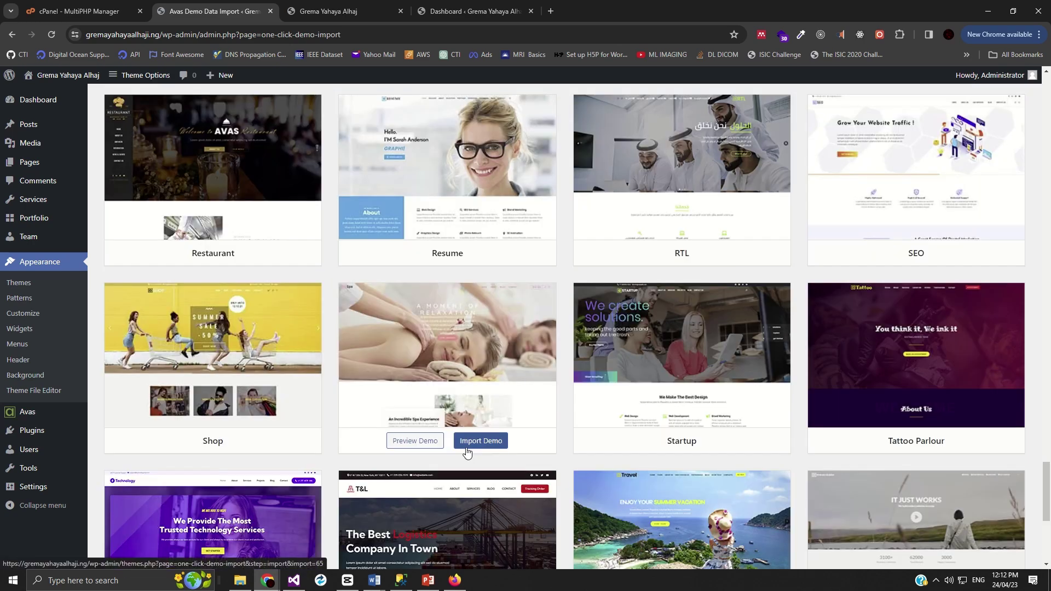
scroll(467, 451, up, 18)
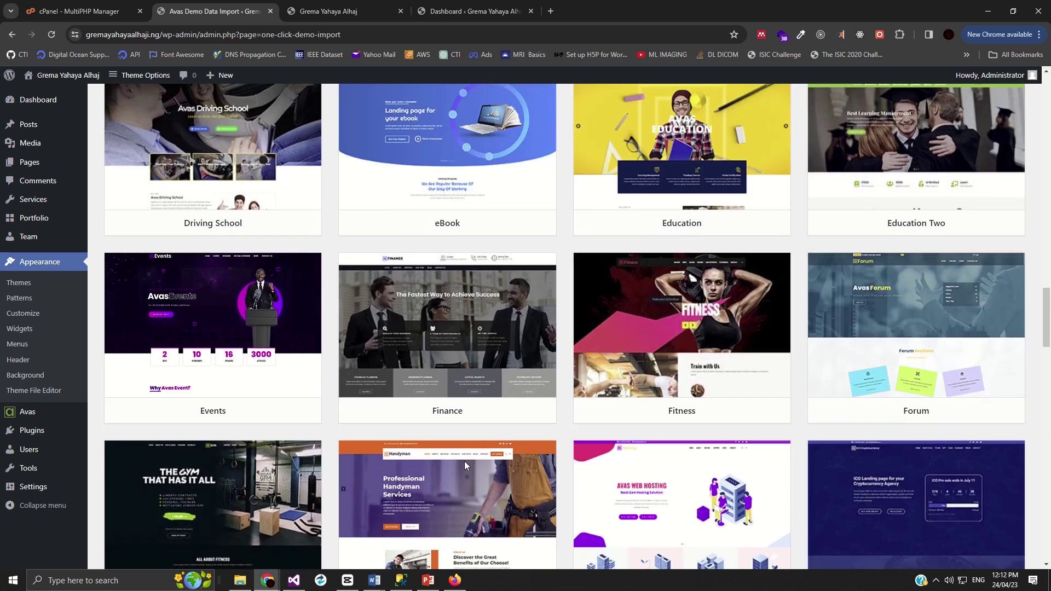
mouse_move(912, 392)
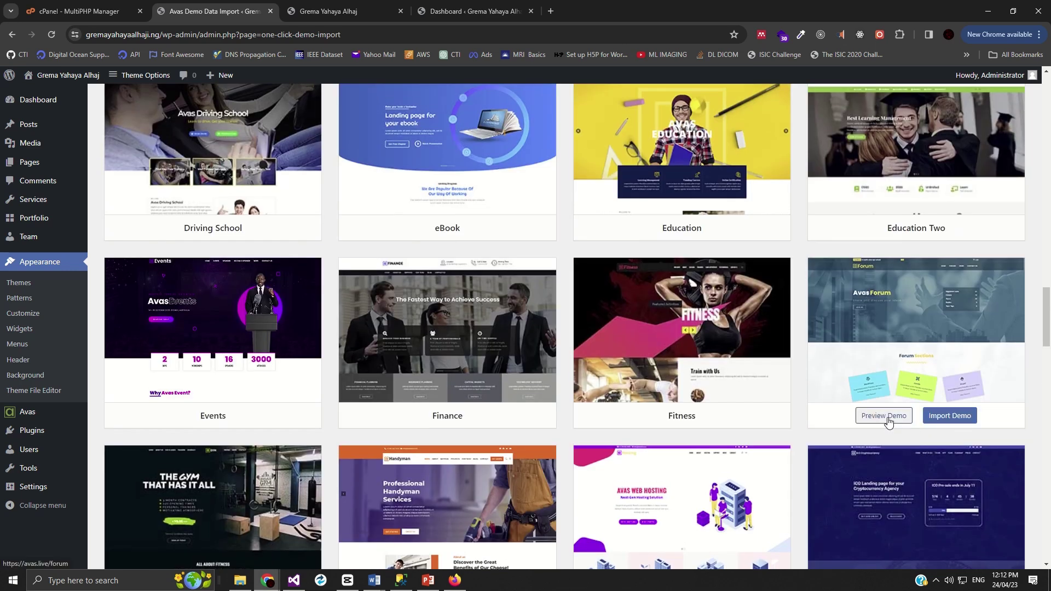
click(936, 420)
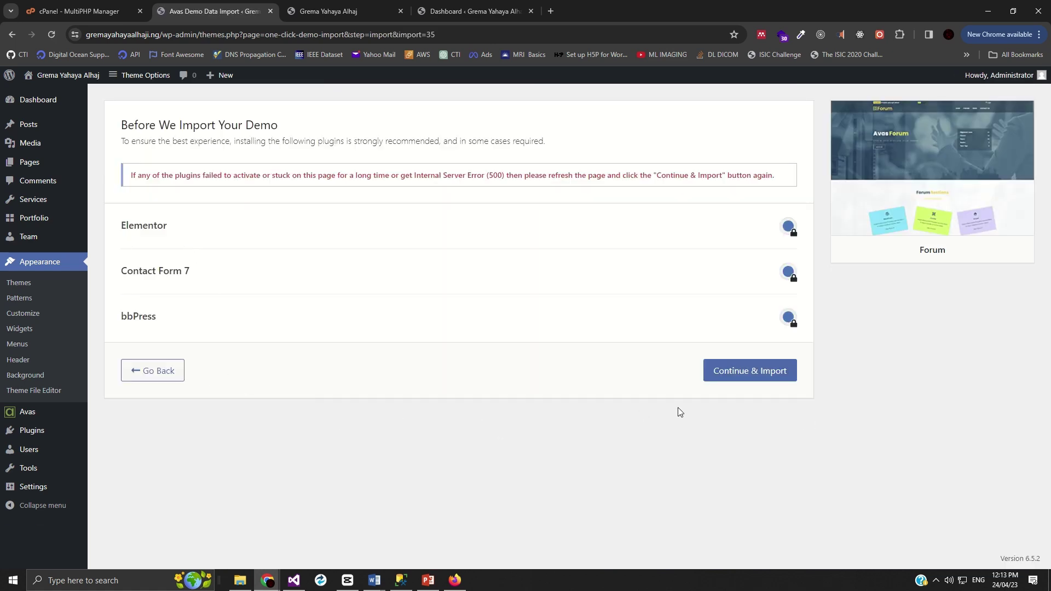
- Continue & Import the Forum demo with Elementor, Contact Form 7 and bbPress until Import Complete
click(724, 382)
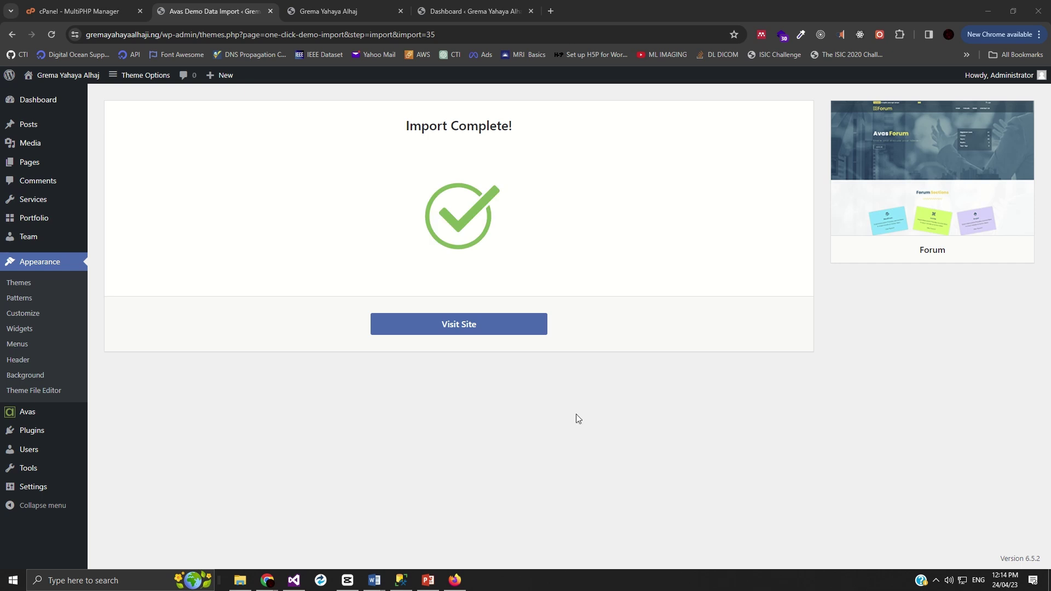
- Visit the imported Avas Forum site and scroll through its homepage
click(457, 330)
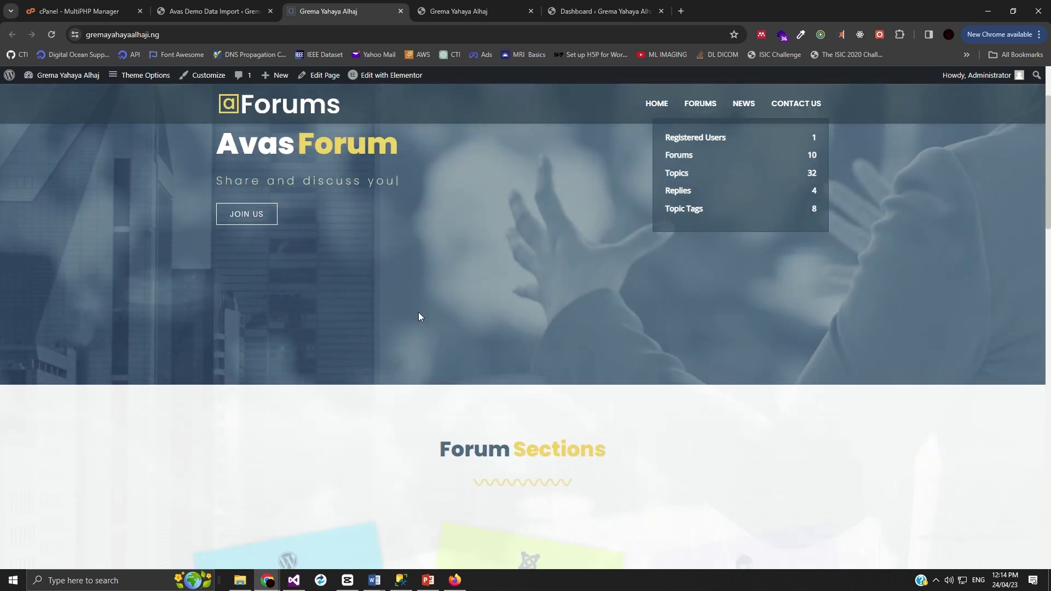
scroll(405, 312, down, 10)
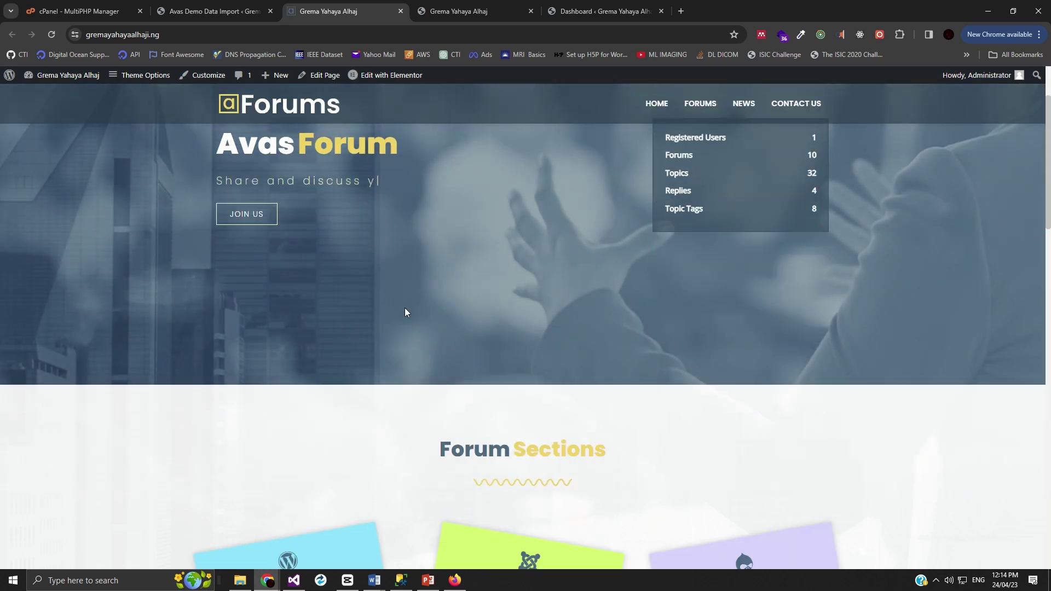
scroll(409, 310, down, 5)
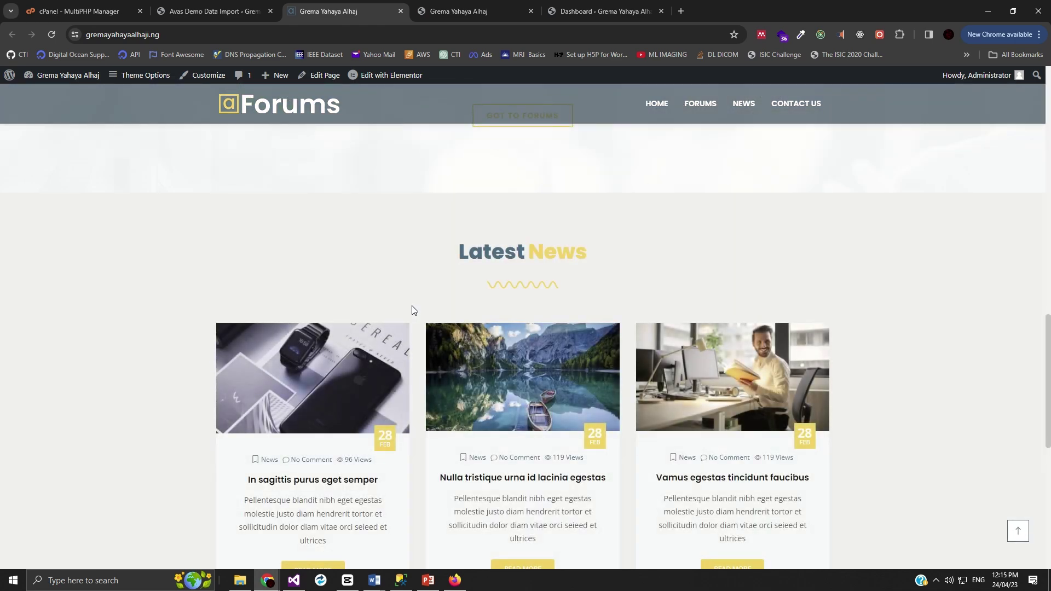
scroll(412, 310, down, 8)
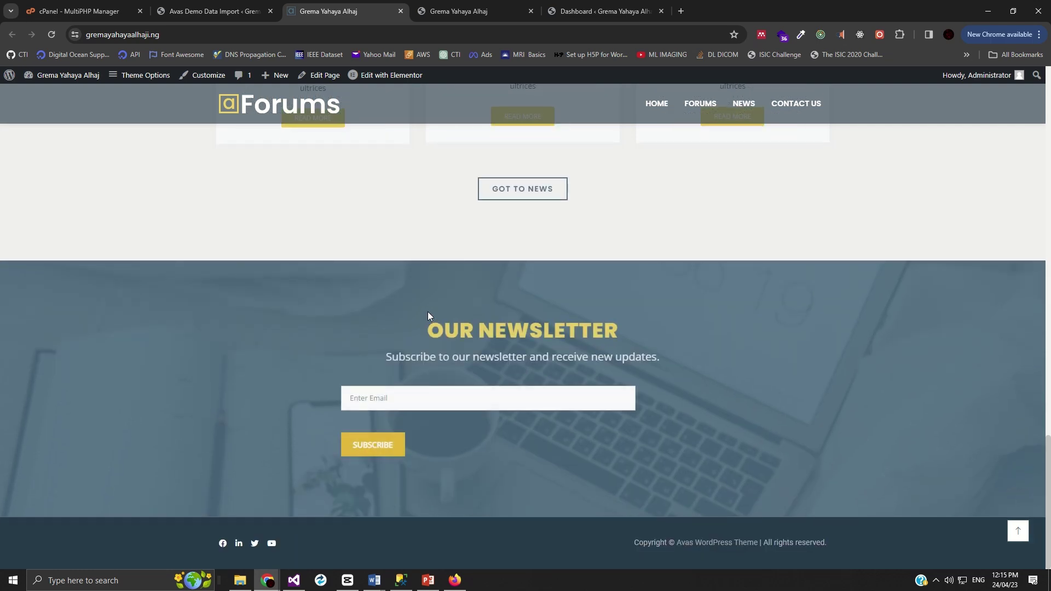
scroll(428, 311, up, 15)
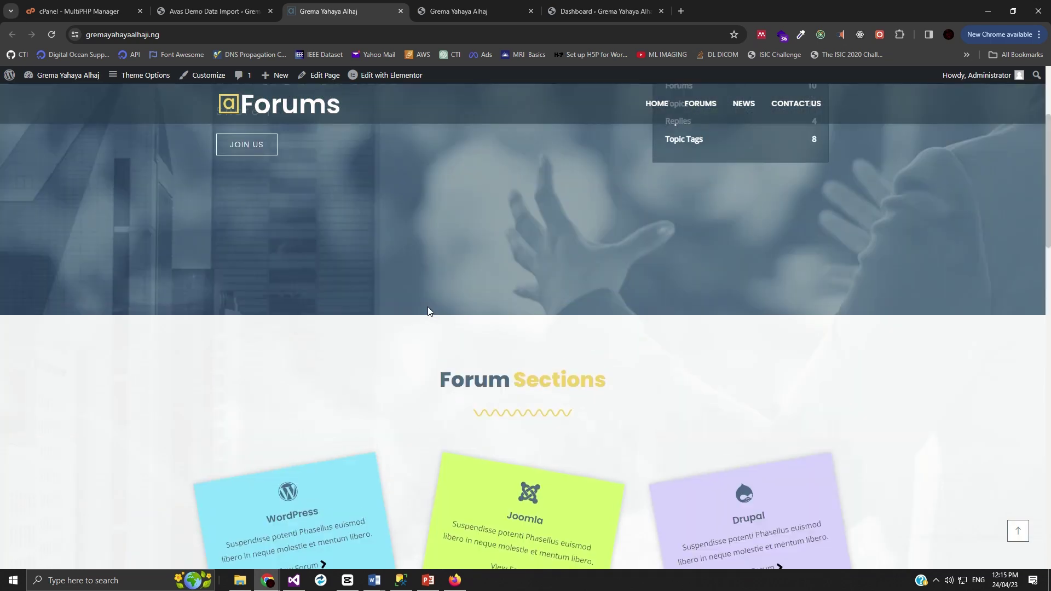
scroll(768, 230, up, 3)
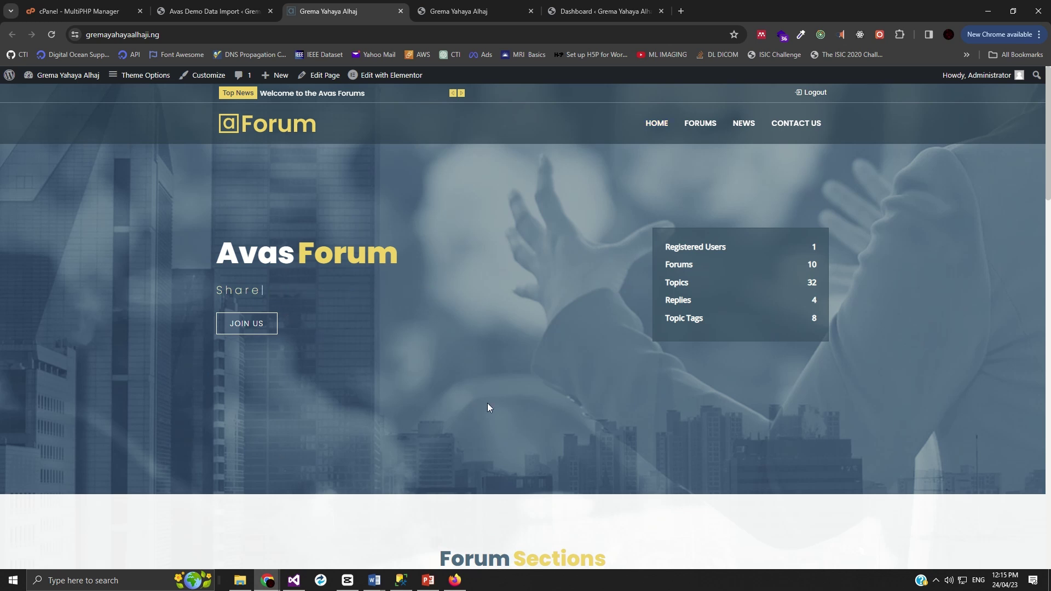
scroll(489, 408, down, 8)
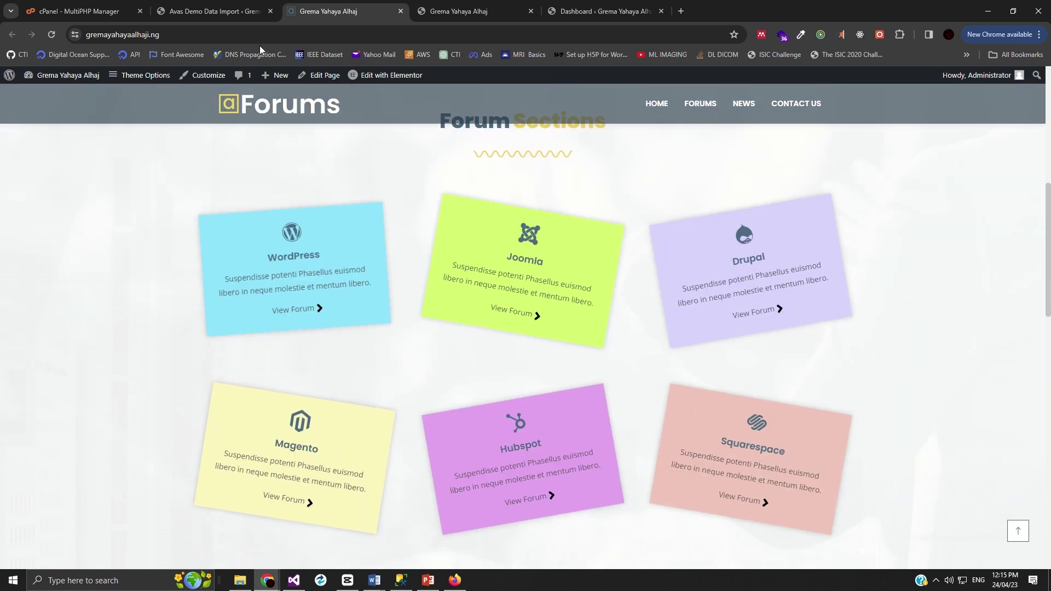
- Open the admin Dashboard and look over the live Forums site again
click(184, 14)
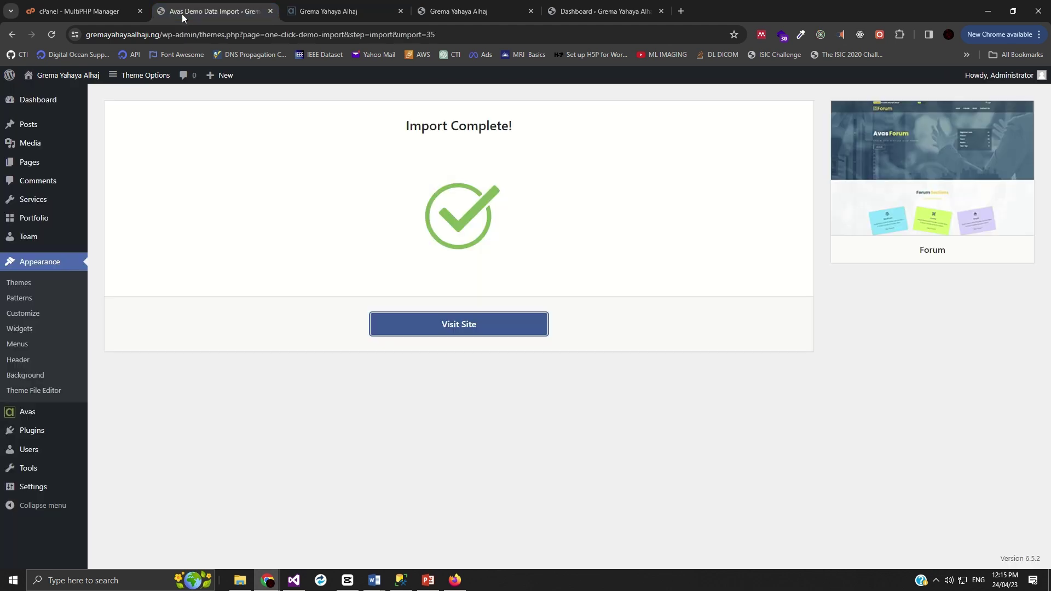
click(39, 102)
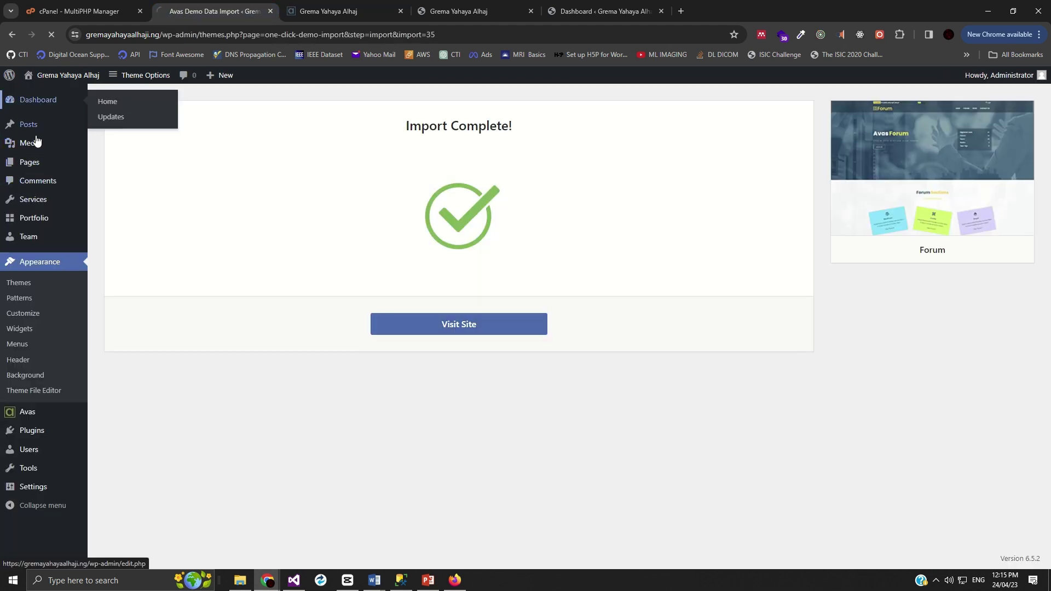
click(329, 11)
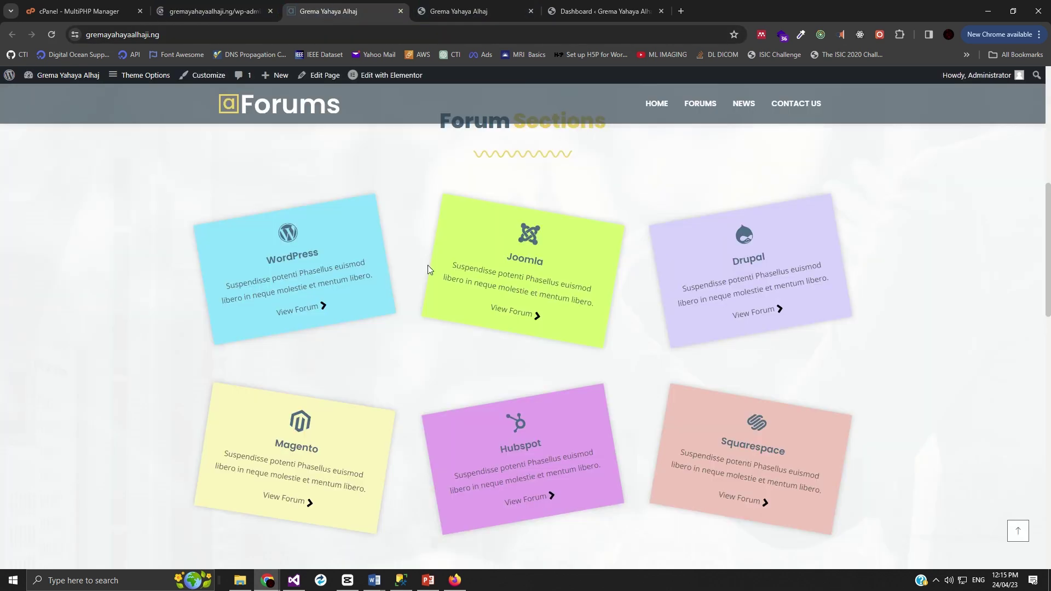
scroll(491, 281, up, 7)
scroll(363, 376, down, 4)
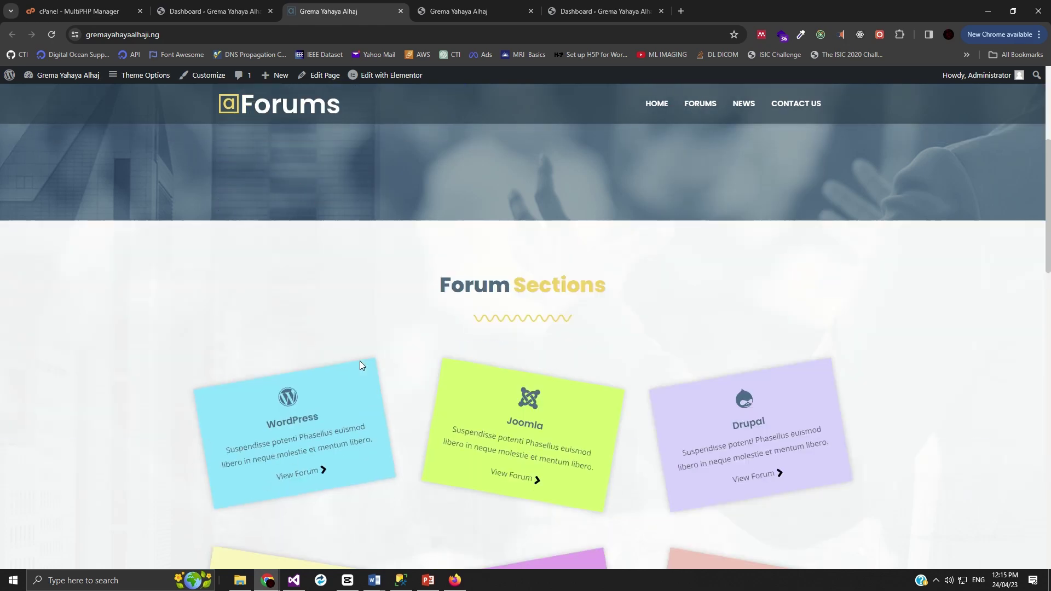
scroll(360, 361, up, 5)
scroll(366, 387, down, 5)
scroll(263, 364, down, 12)
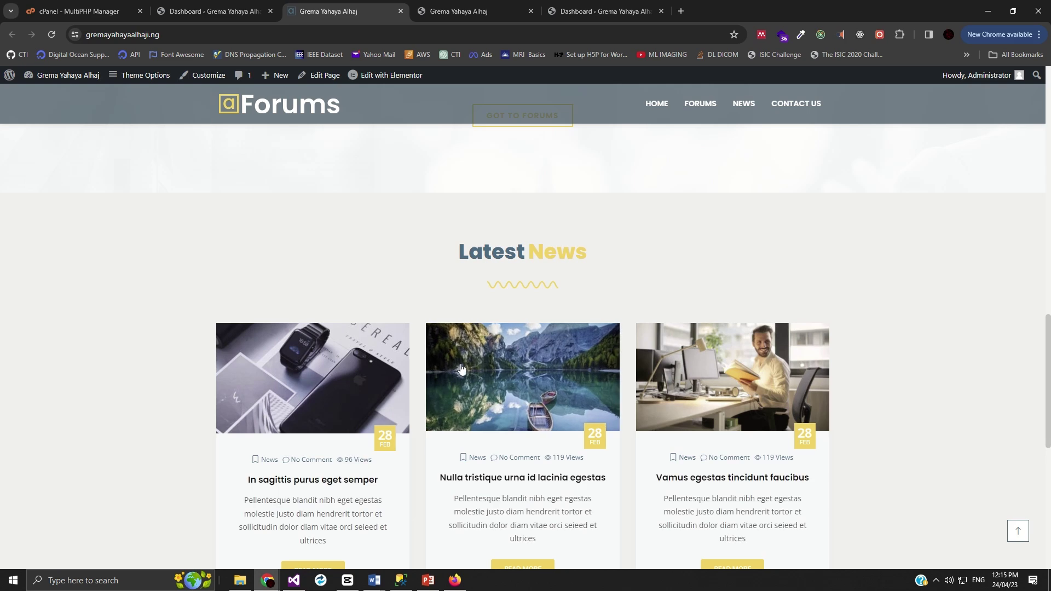
scroll(461, 370, down, 7)
- Open All Pages in a background tab and close the outdated site tab
click(211, 10)
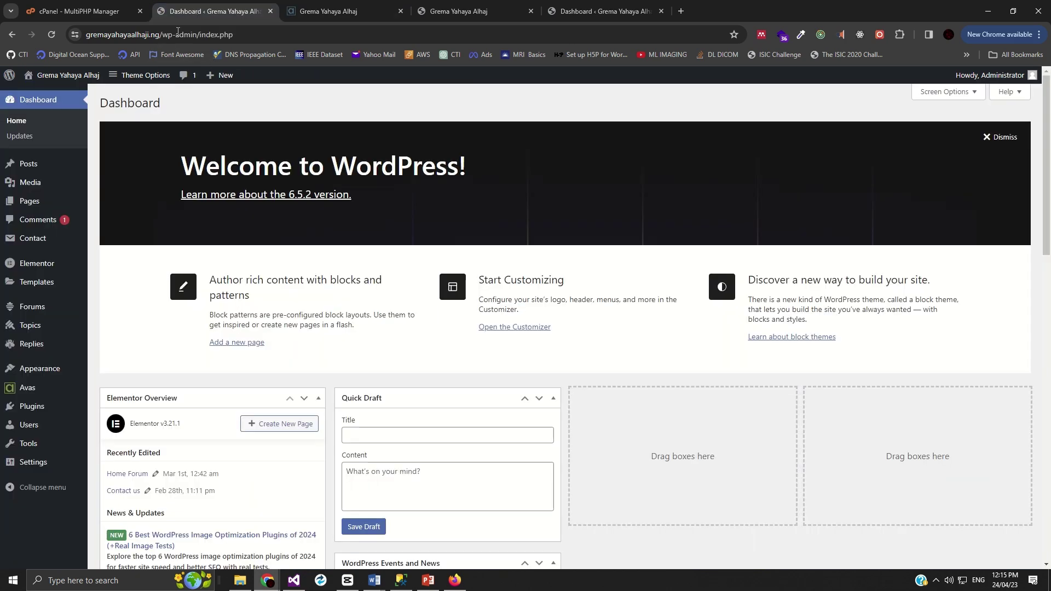
mouse_move(33, 207)
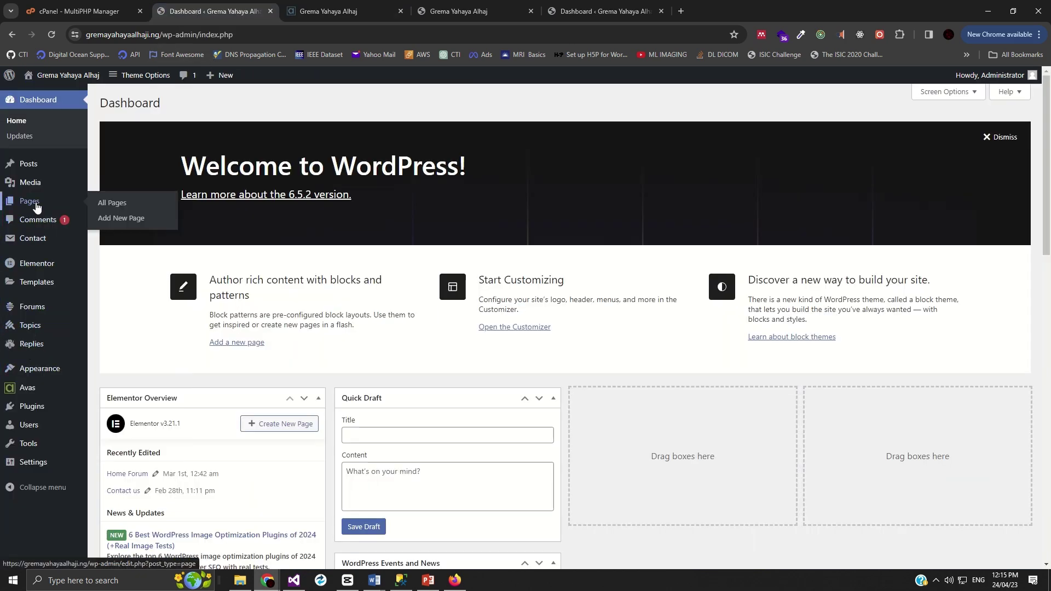
middle_click(116, 207)
mouse_move(61, 411)
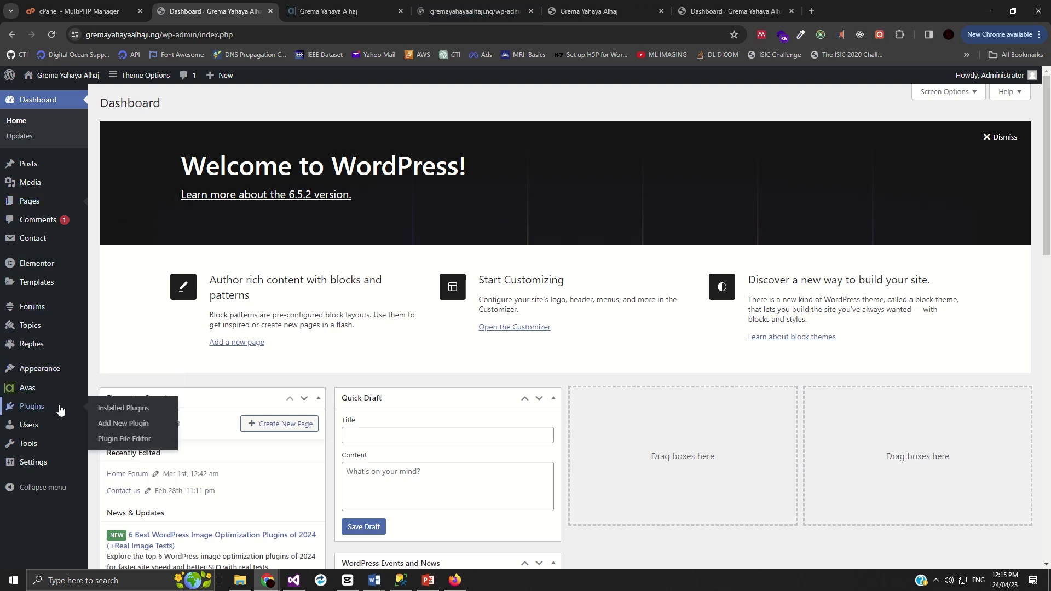
click(471, 11)
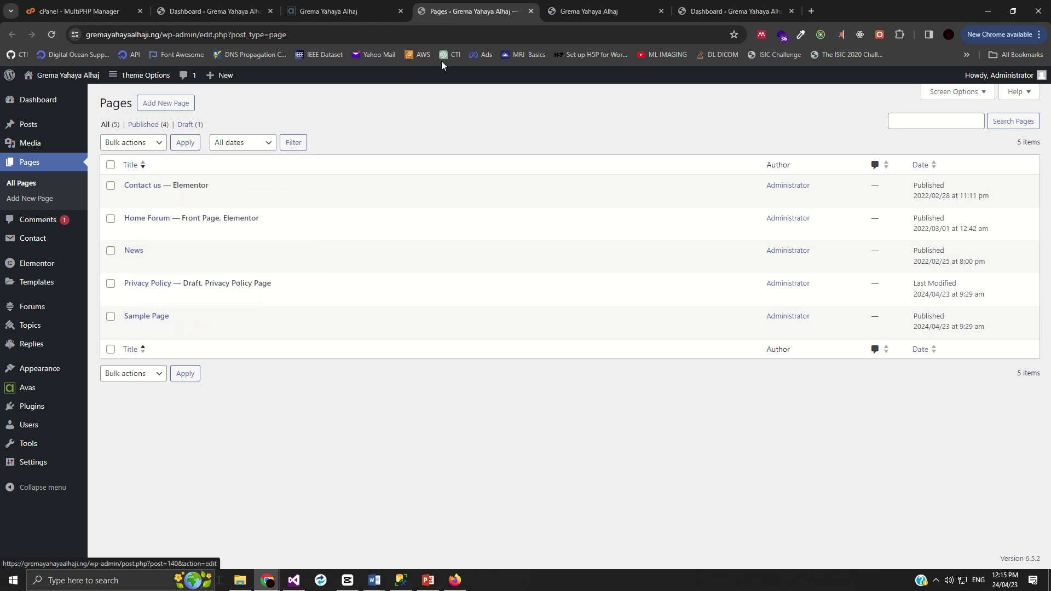
click(608, 11)
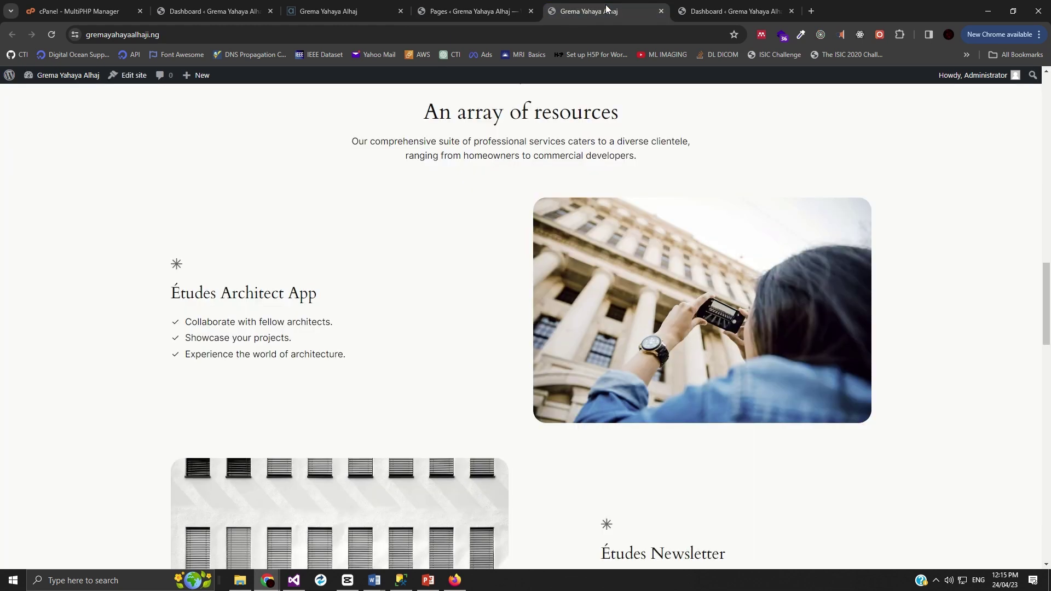
click(661, 11)
- Move the Forums site tab after the Pages tab and view the site's Forums page
click(344, 11)
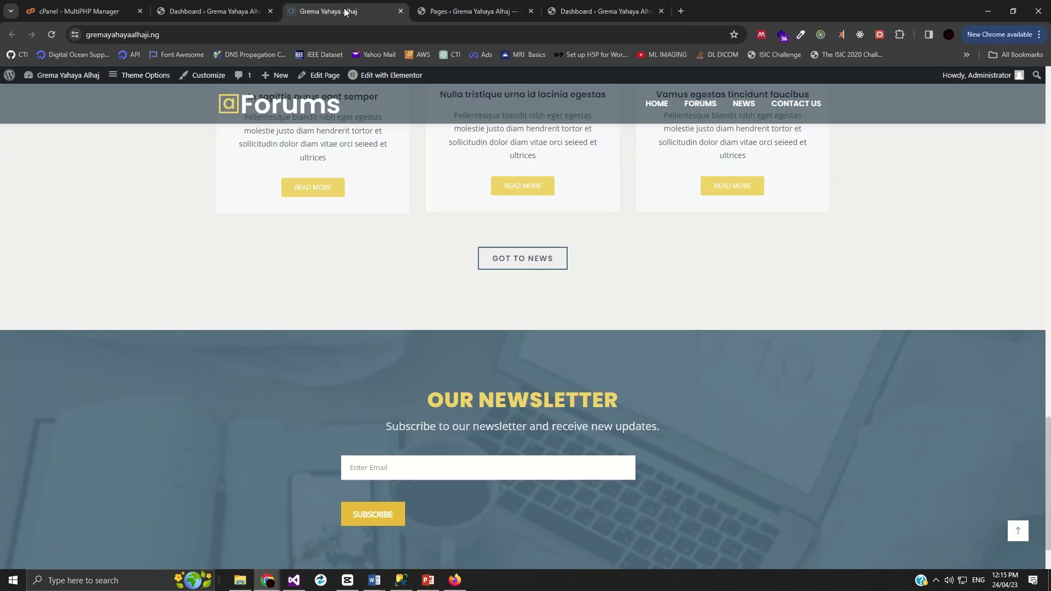
drag(344, 8, 481, 7)
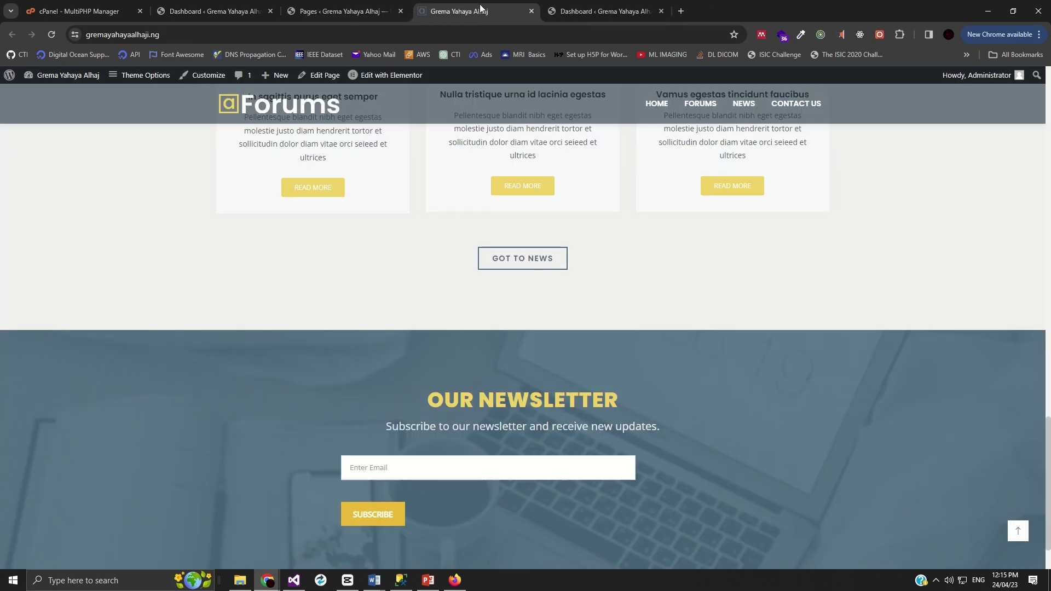
scroll(602, 282, up, 20)
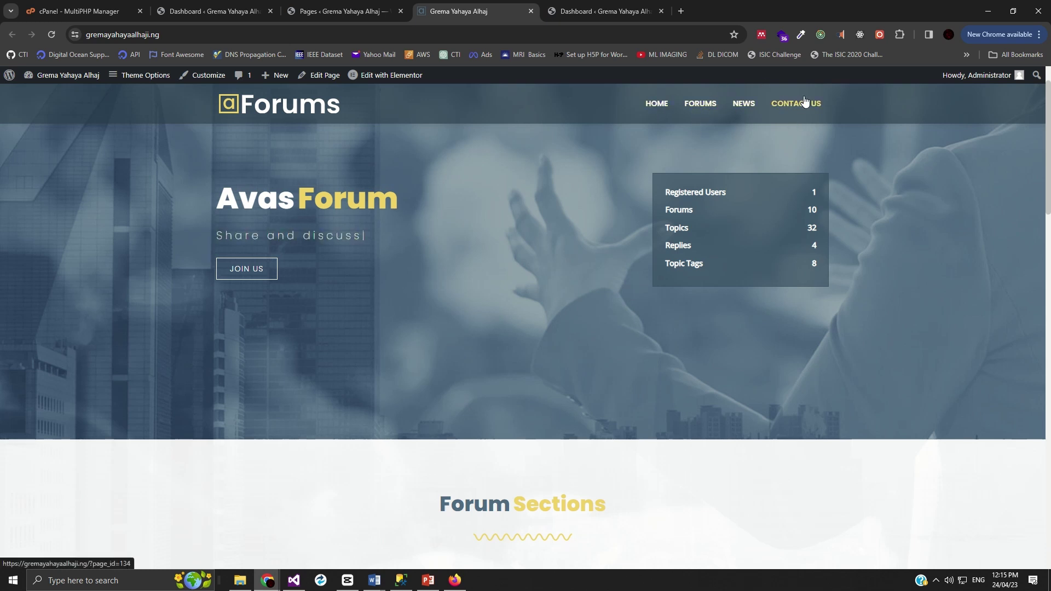
click(692, 106)
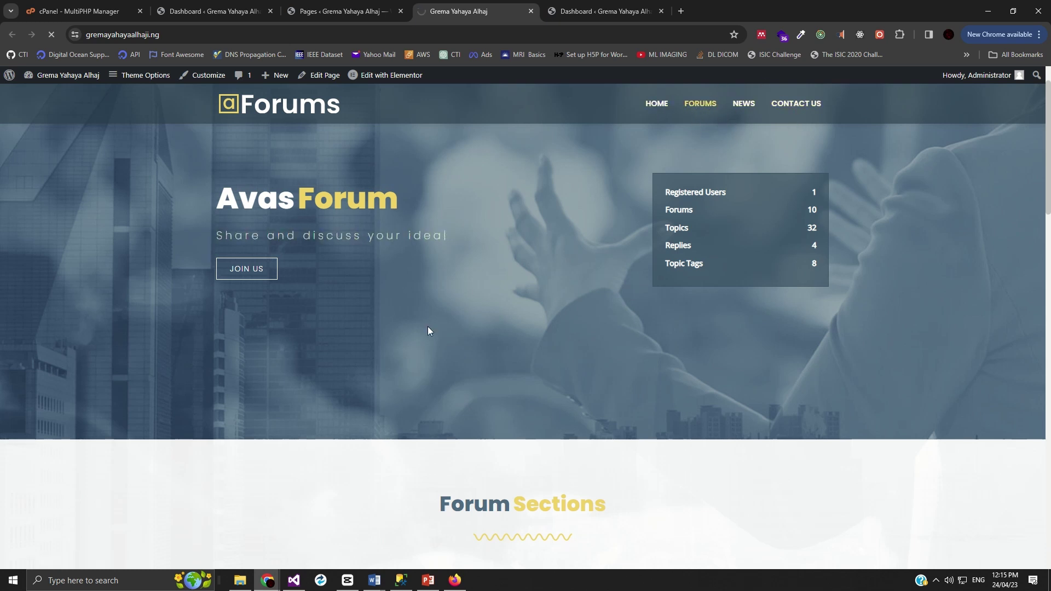
scroll(399, 420, down, 6)
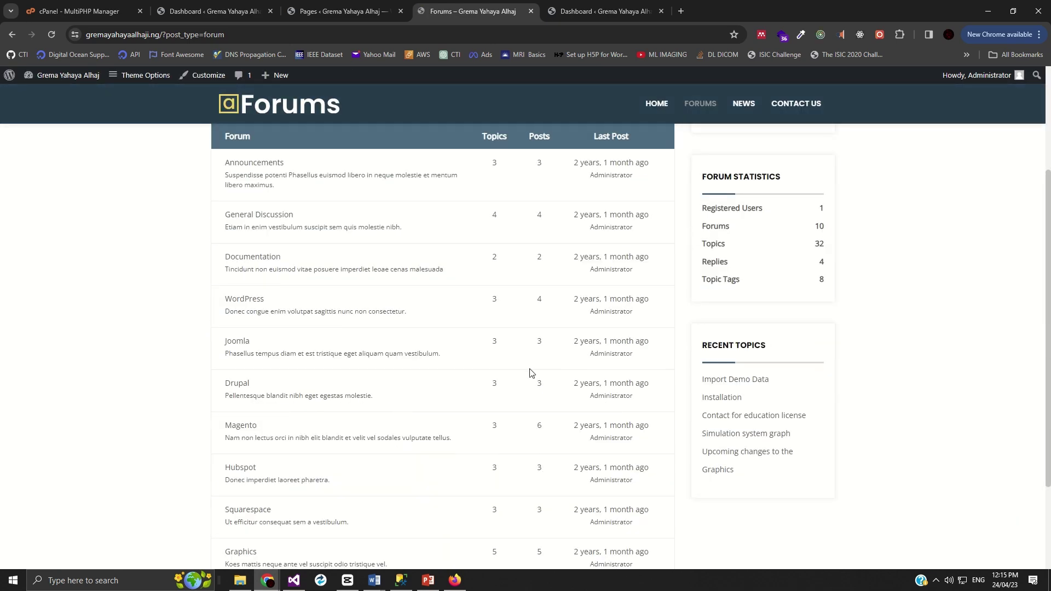
scroll(510, 399, up, 6)
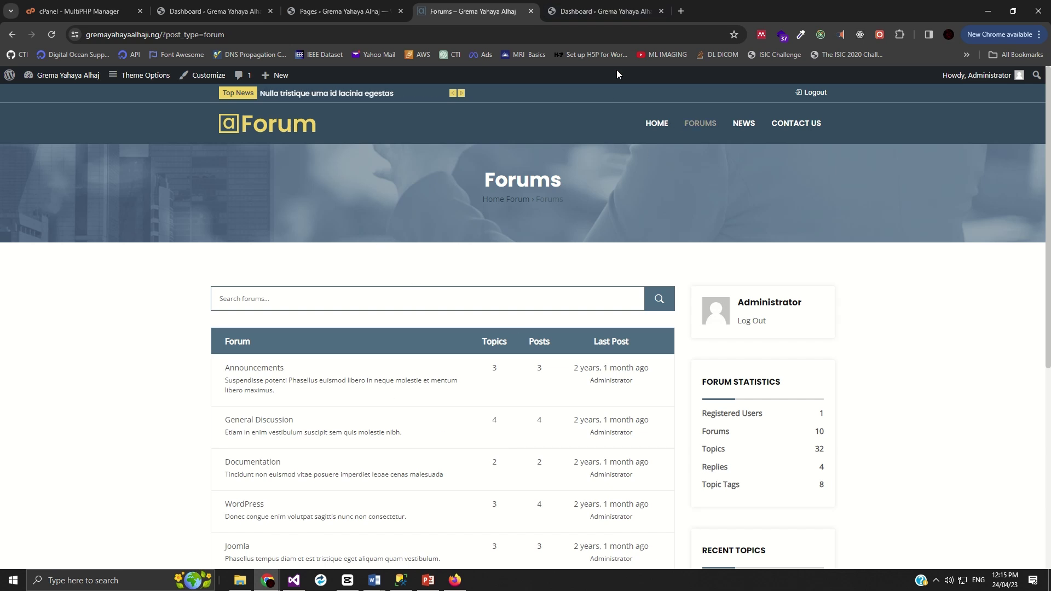
- Open the News page and scroll through the imported demo news posts
click(745, 125)
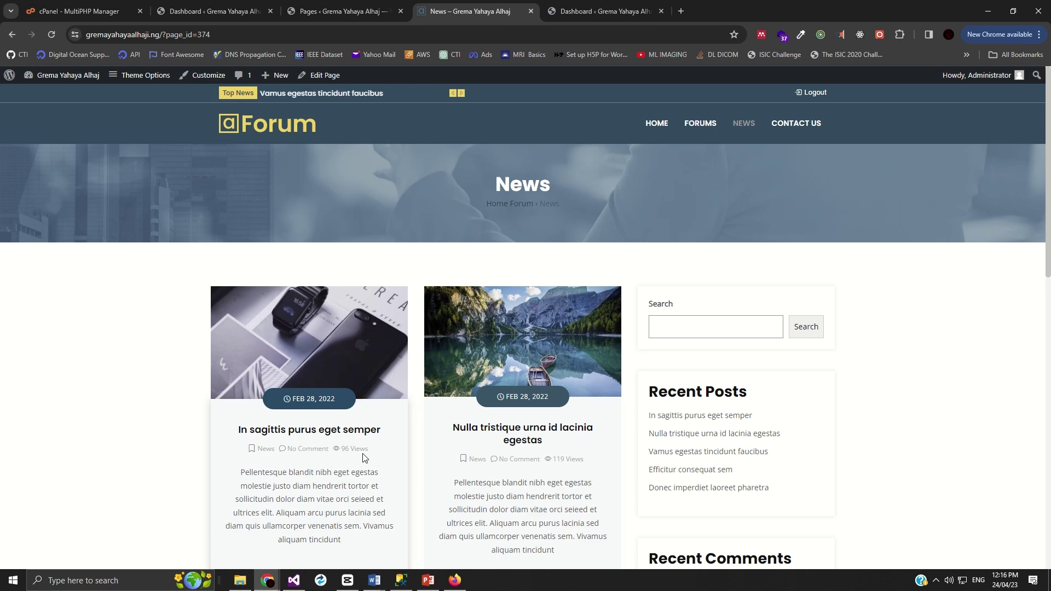
scroll(350, 436, down, 3)
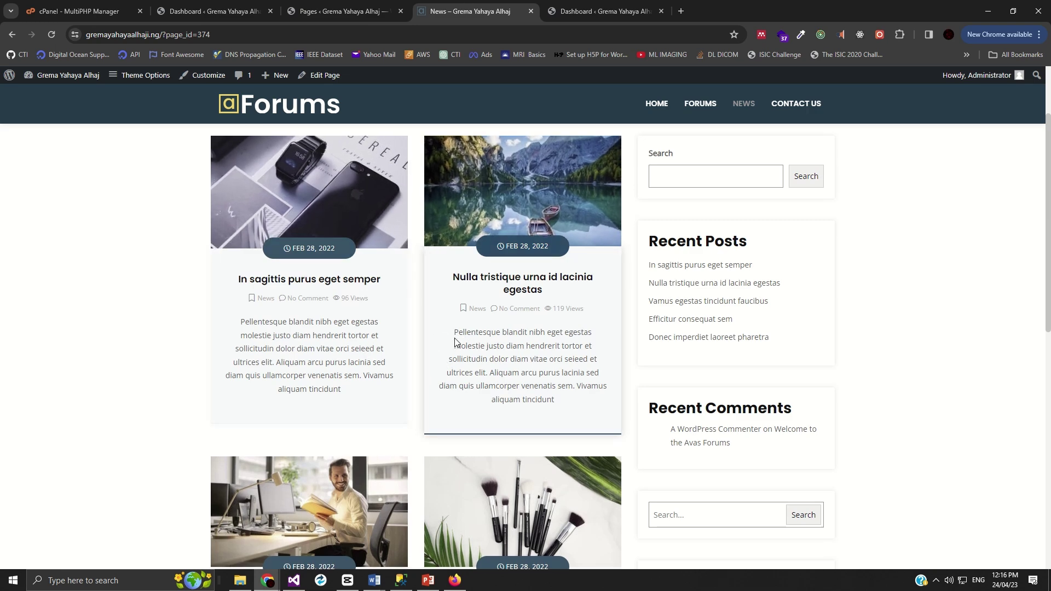
scroll(455, 342, down, 6)
scroll(457, 336, up, 13)
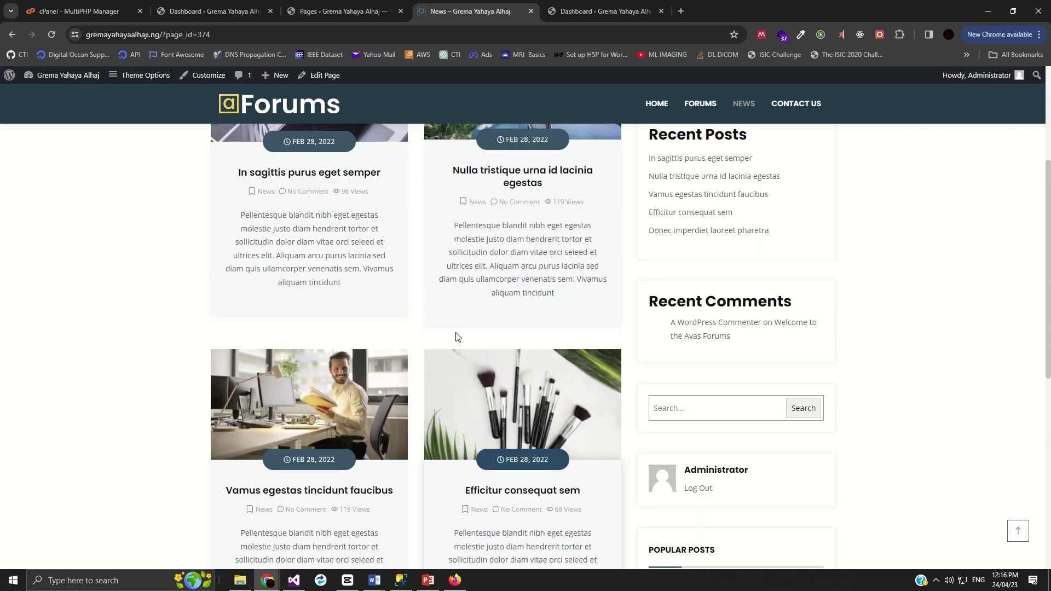
scroll(541, 382, down, 5)
scroll(541, 381, down, 1)
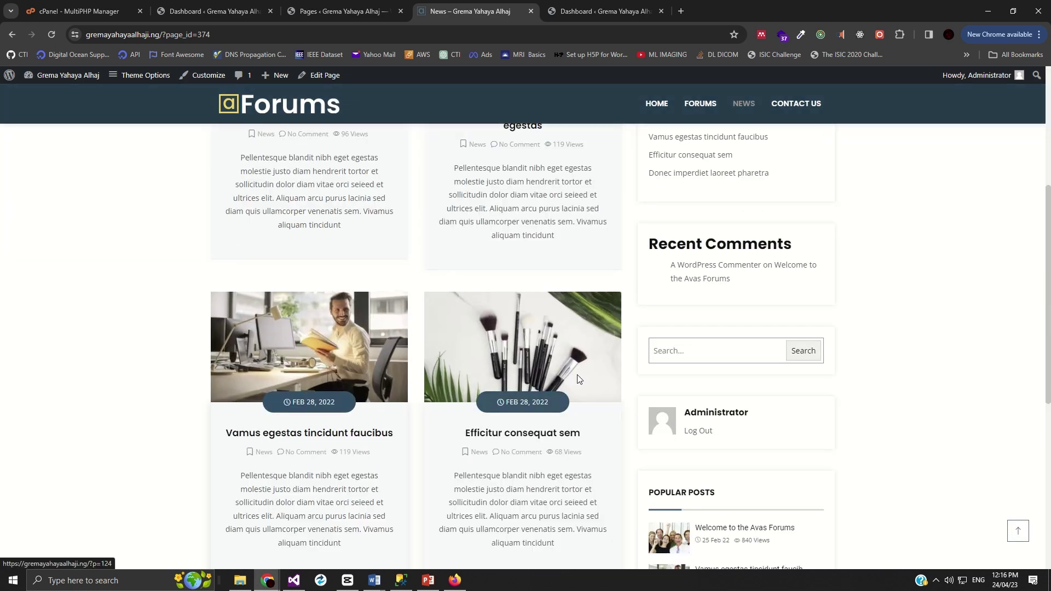
- Select all nine demo posts in the Posts list and apply Move to Trash
click(187, 11)
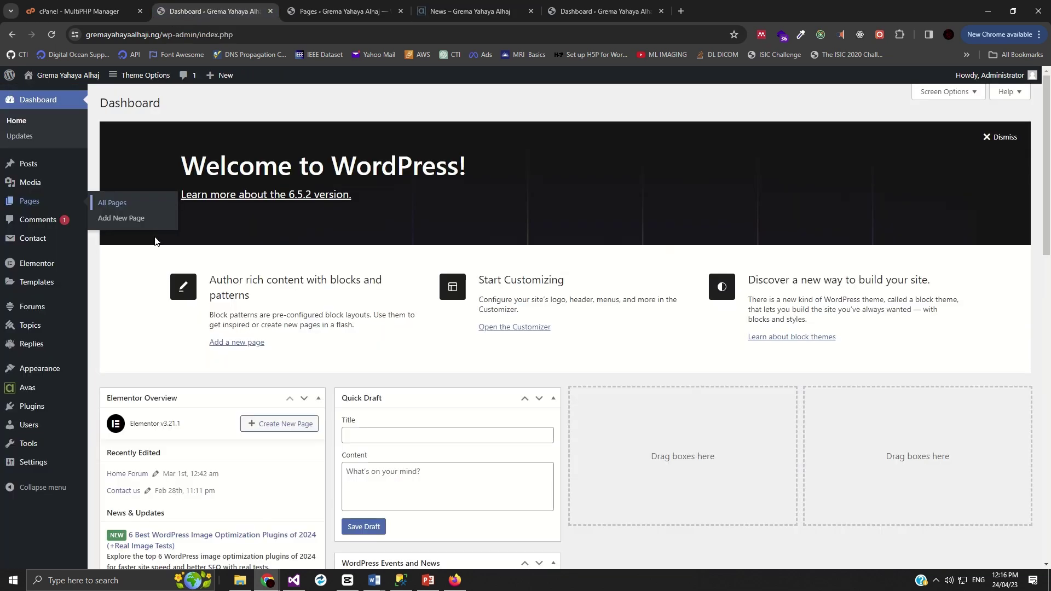
mouse_move(30, 187)
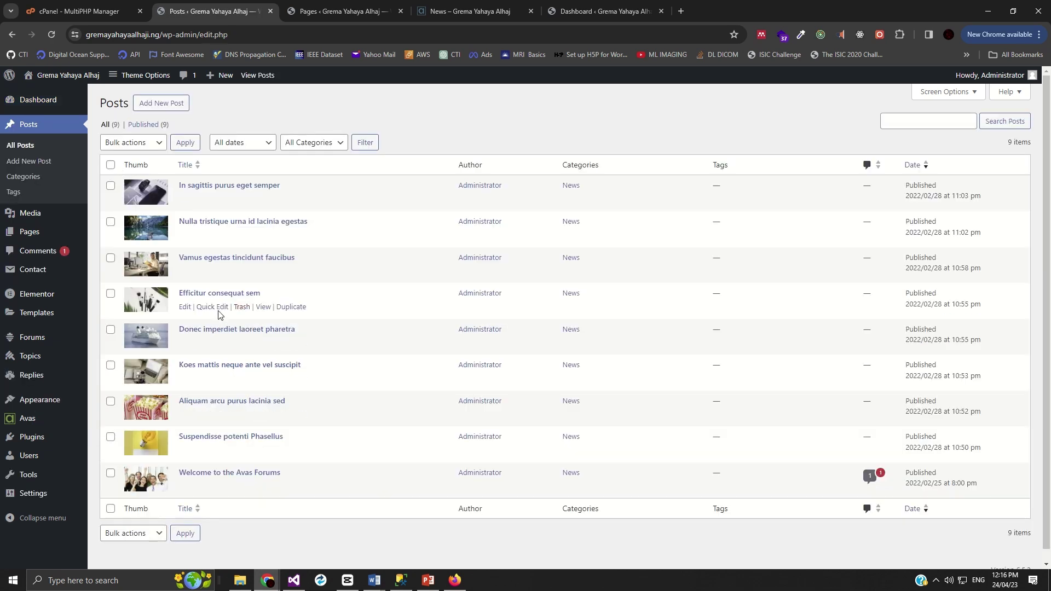
scroll(218, 314, down, 1)
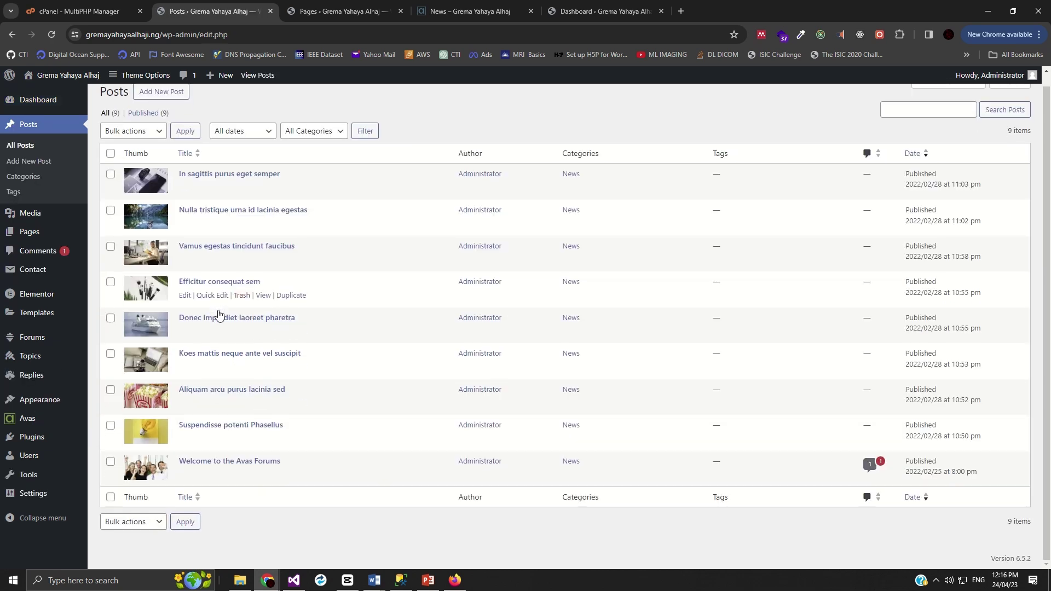
click(110, 153)
click(131, 136)
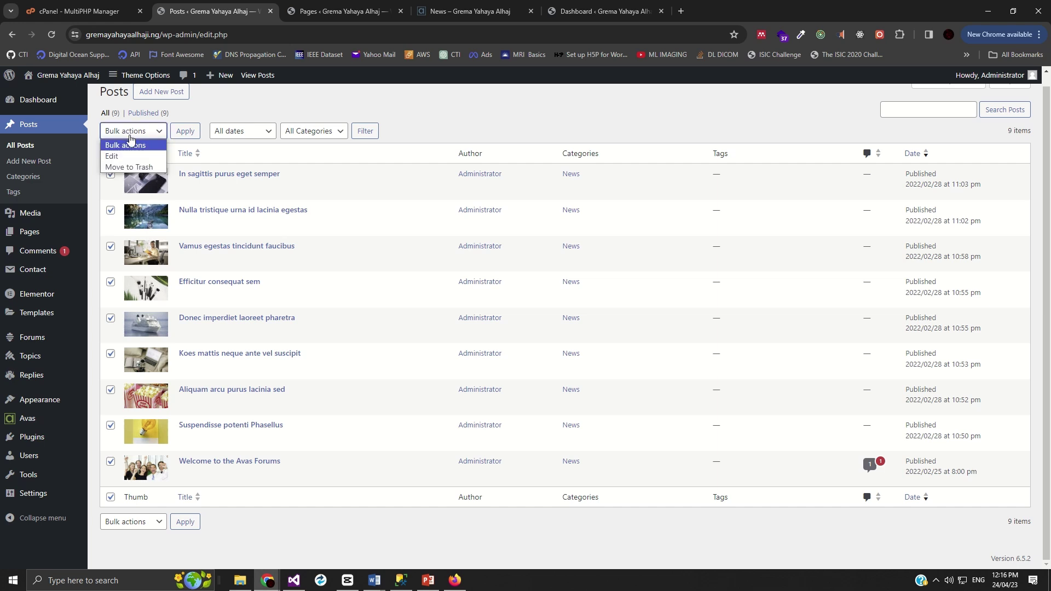
click(129, 167)
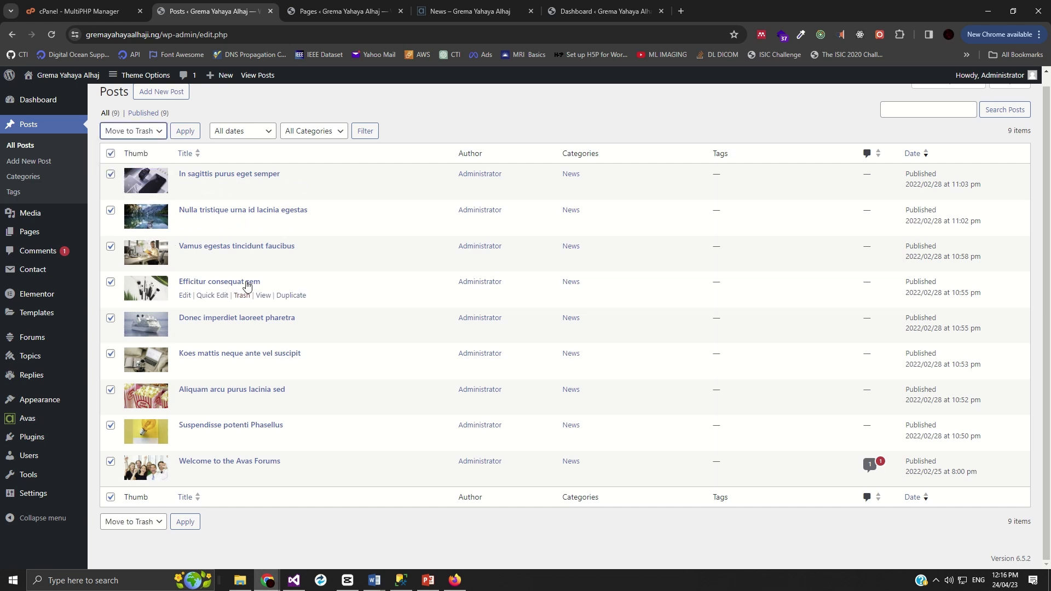
click(185, 523)
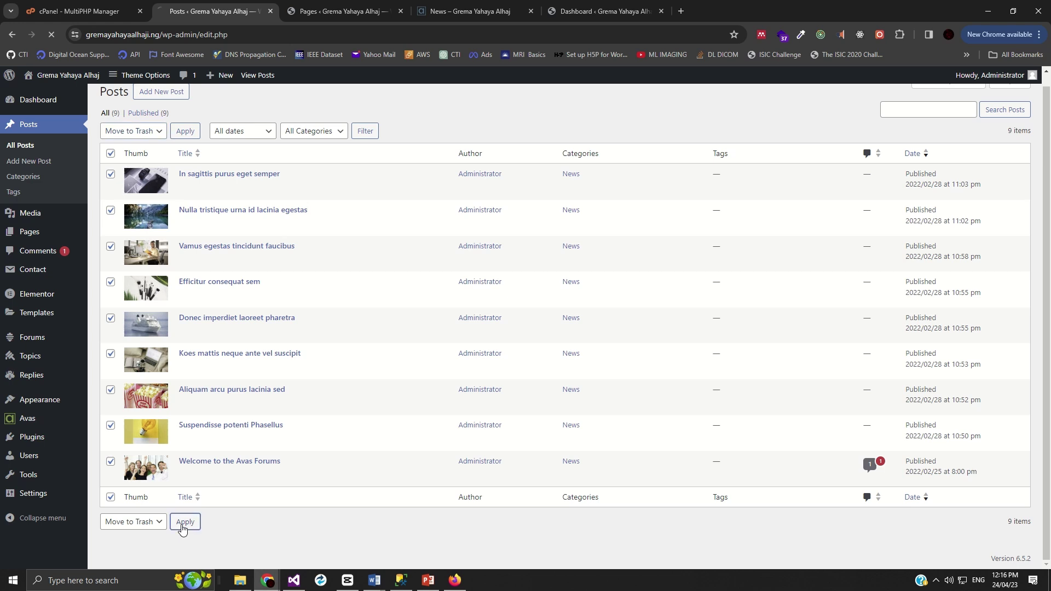
mouse_move(227, 487)
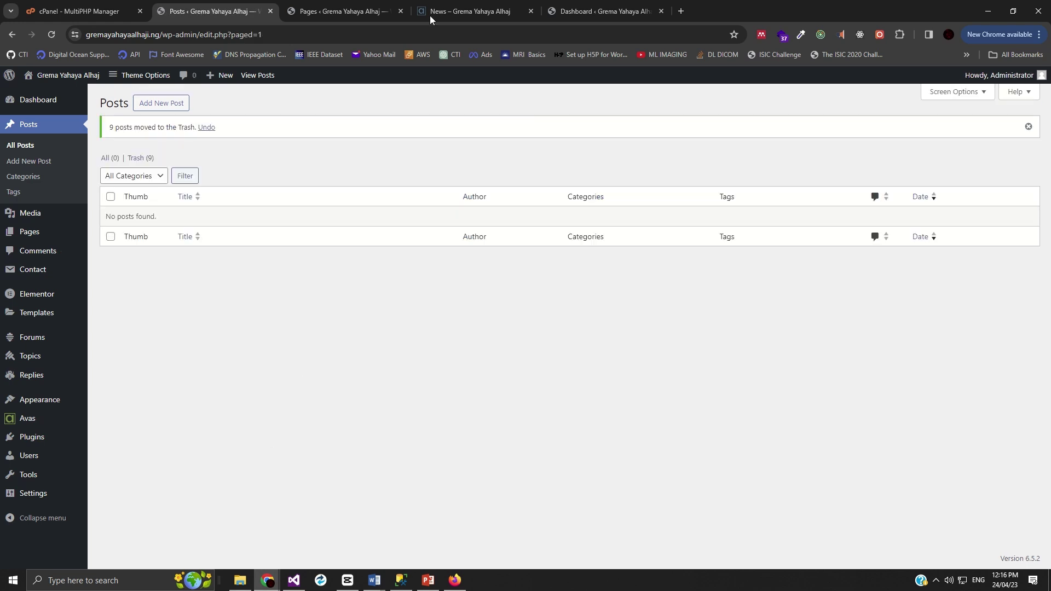
- Reload the News page to confirm it is empty, then return to the Posts list
click(430, 17)
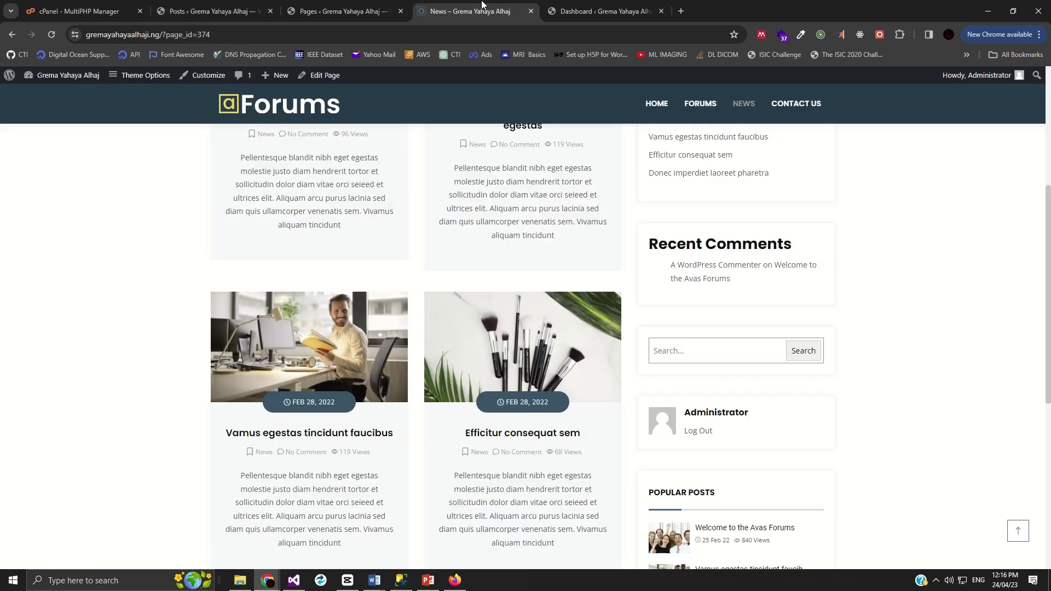
click(54, 35)
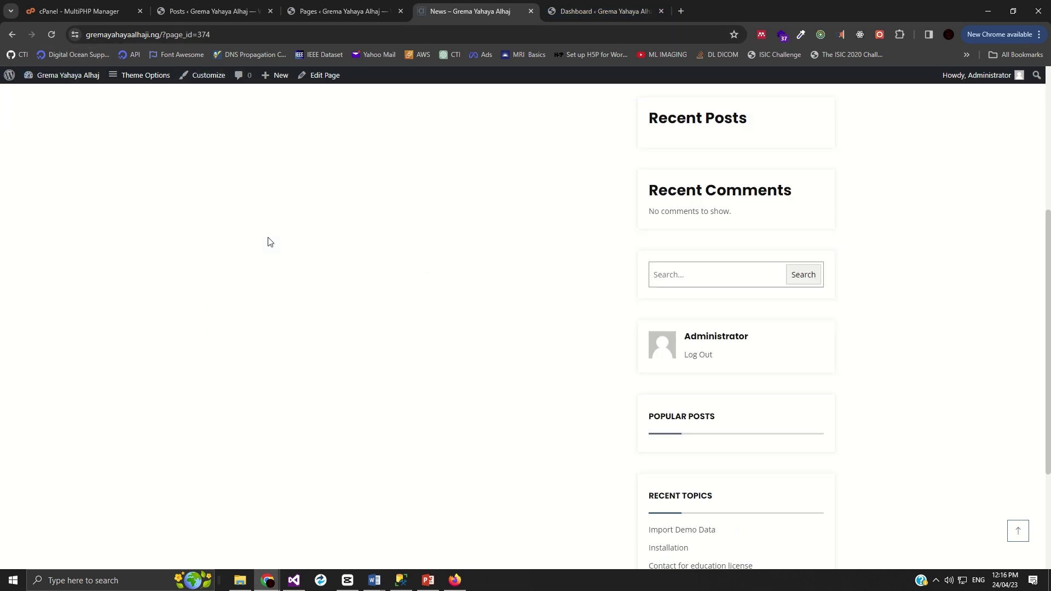
scroll(394, 241, up, 5)
scroll(498, 455, down, 5)
scroll(403, 425, up, 5)
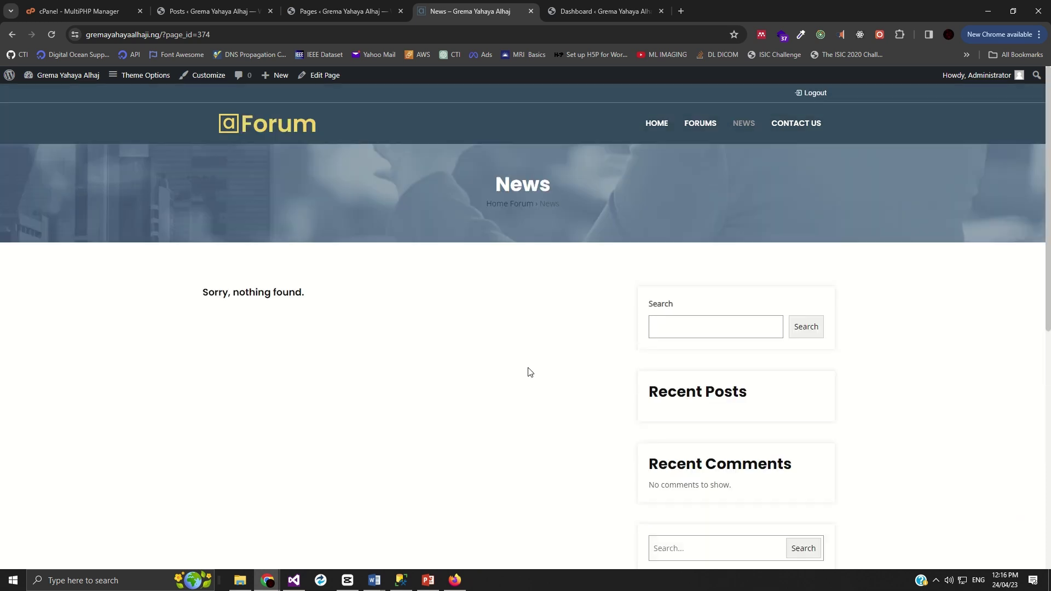
scroll(481, 417, down, 5)
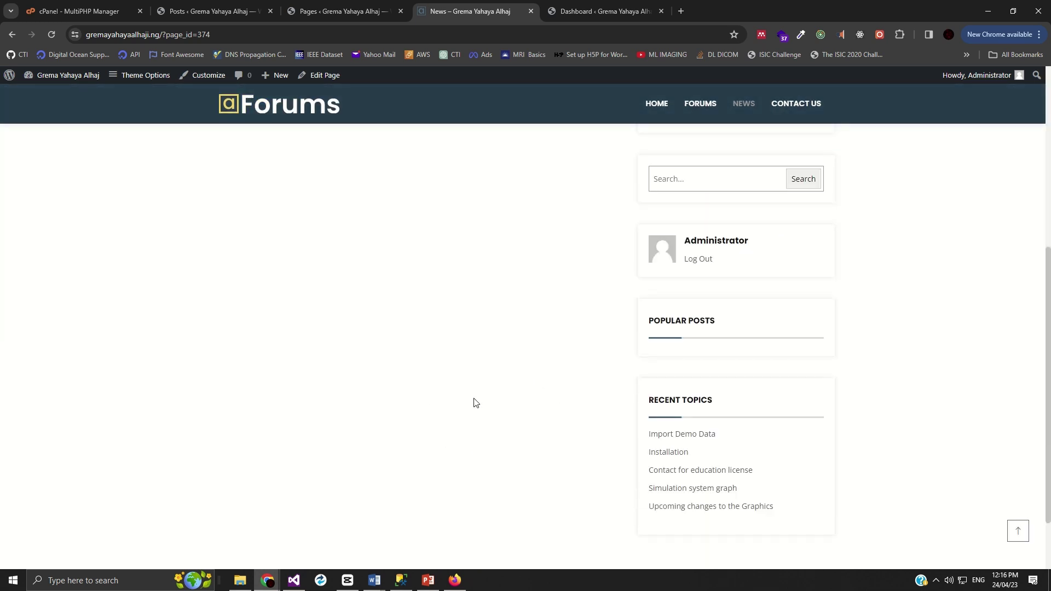
scroll(474, 403, up, 5)
scroll(429, 343, down, 4)
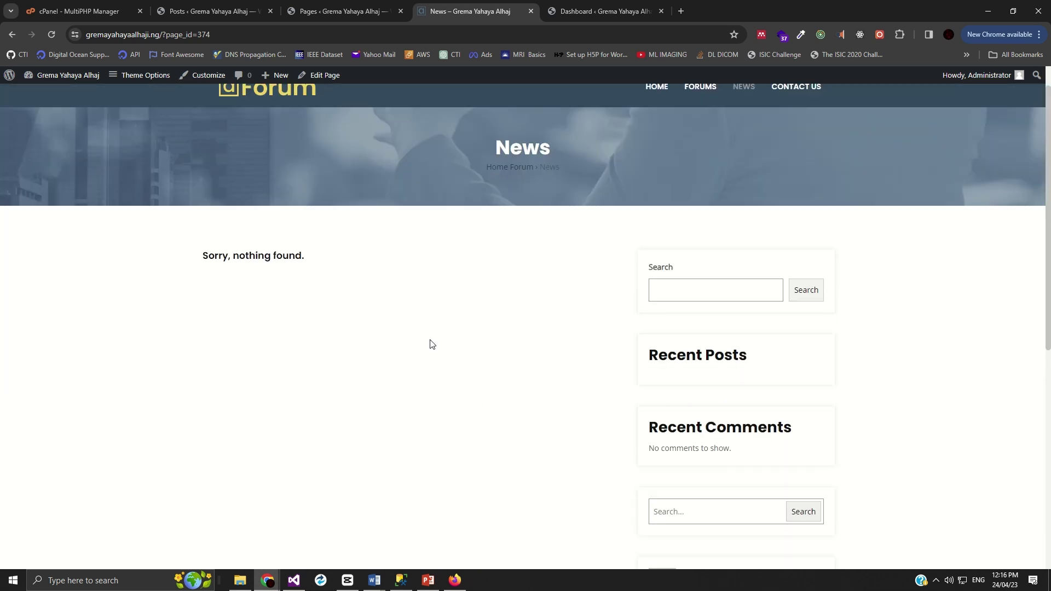
scroll(514, 338, up, 4)
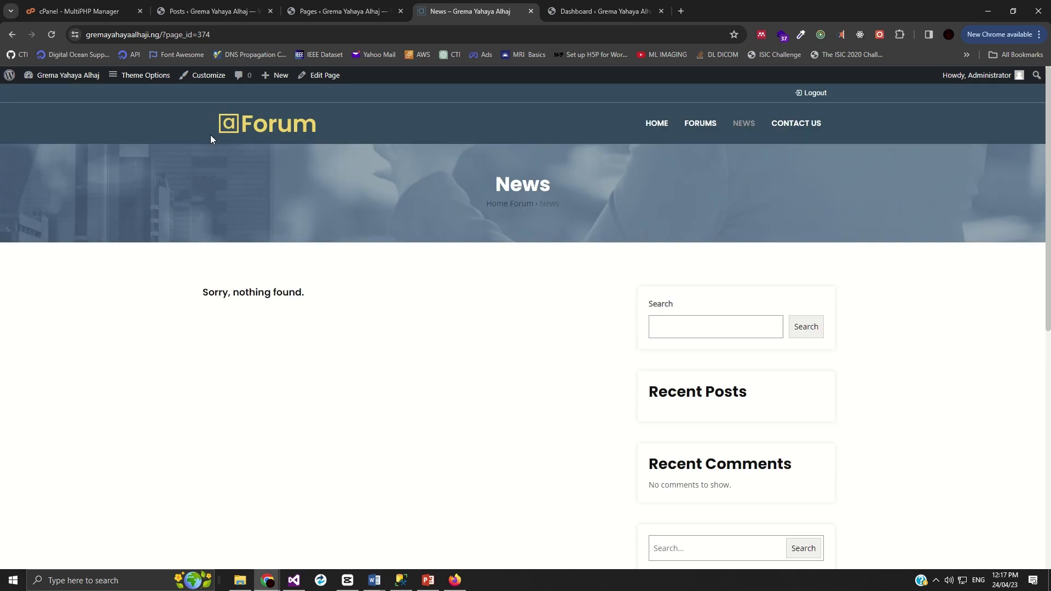
click(211, 11)
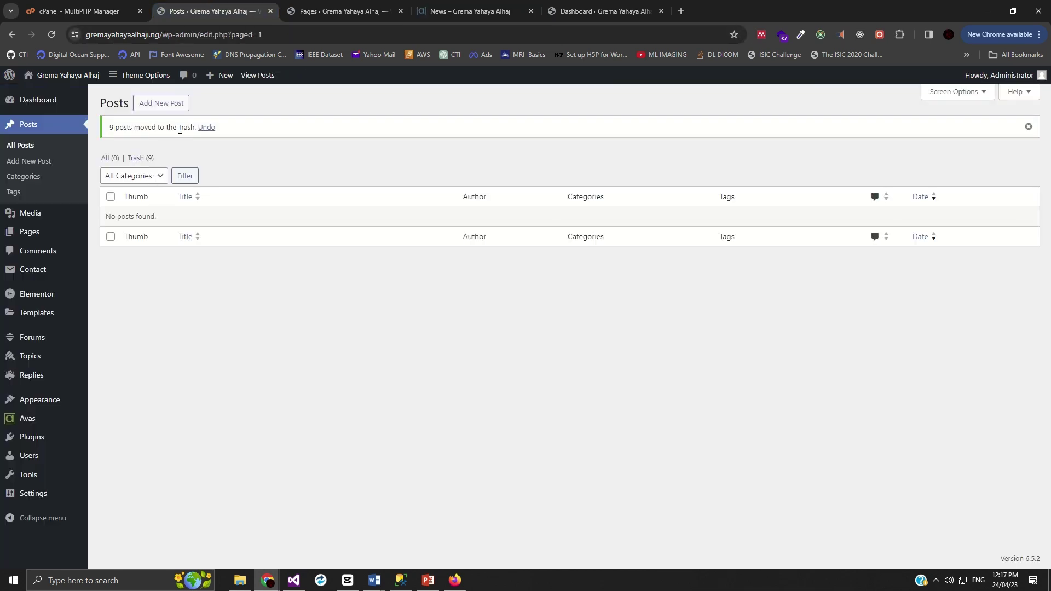
- Create a new post titled TESTING NEWS and paste that same text into its body paragraph
click(159, 107)
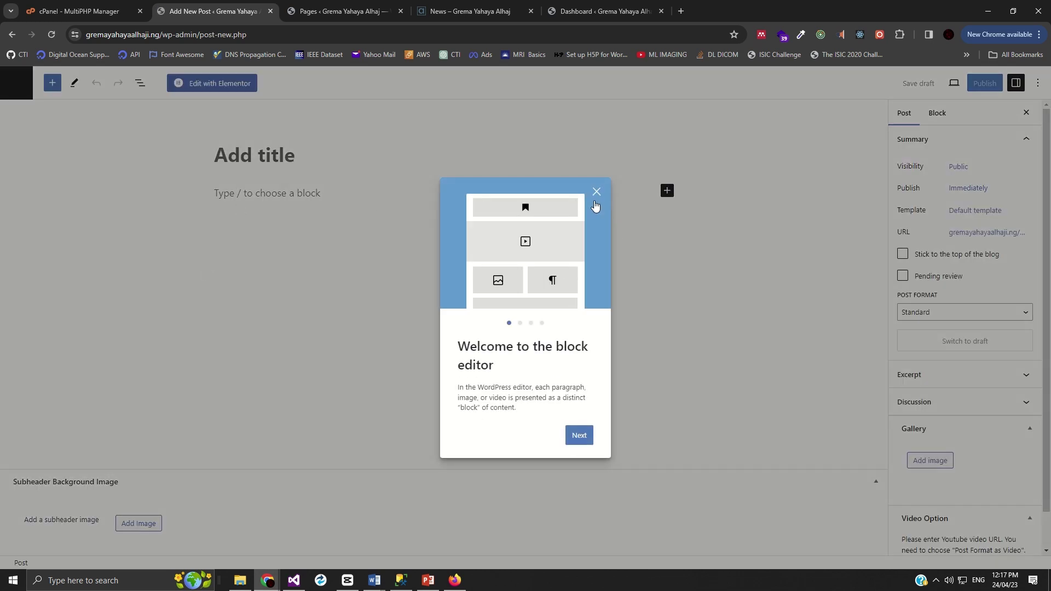
click(596, 192)
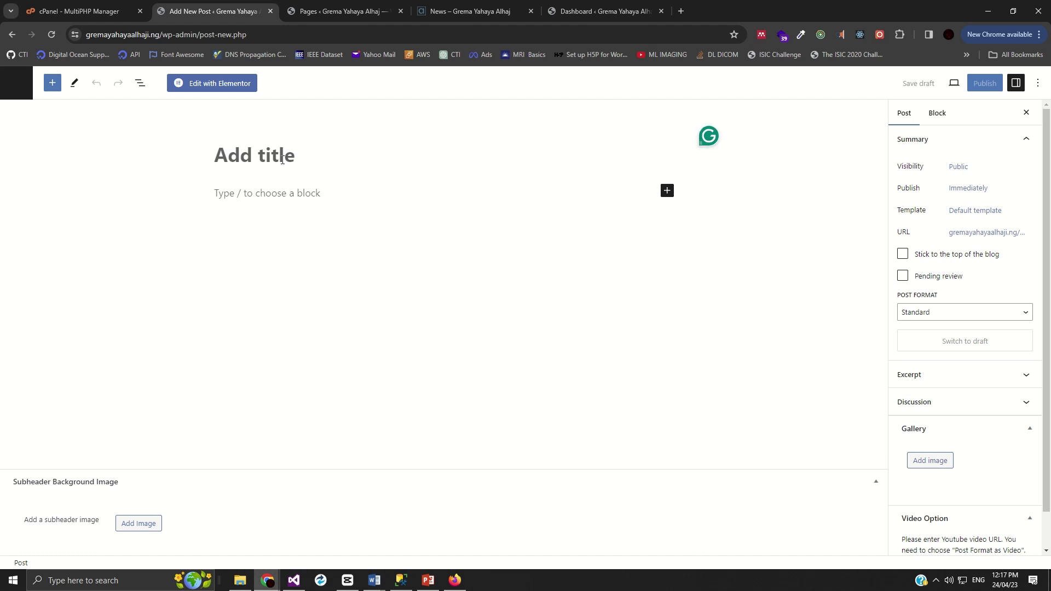
text(TEST)
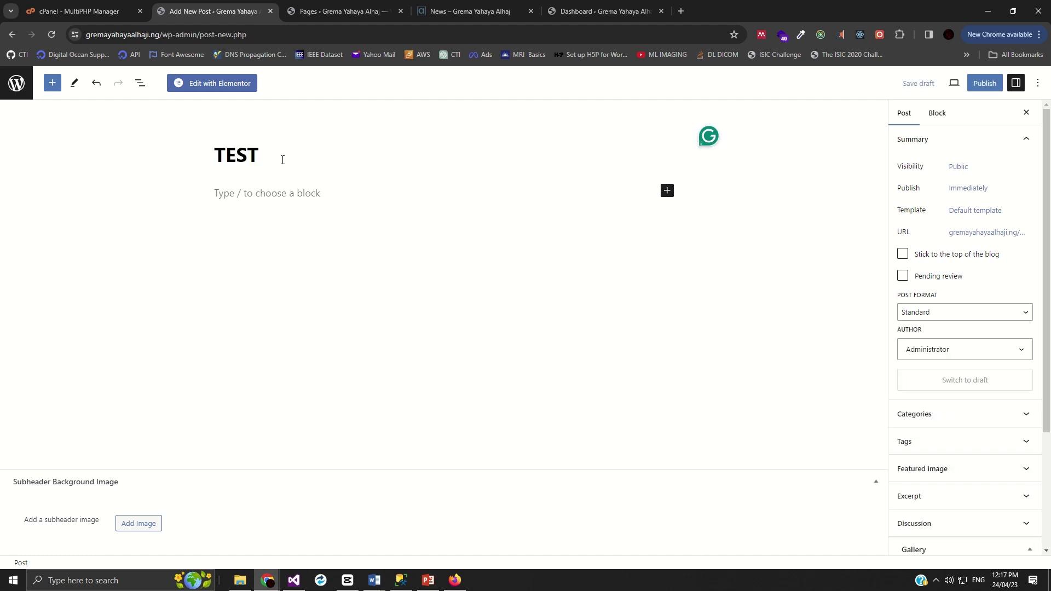
text(ING NEWS)
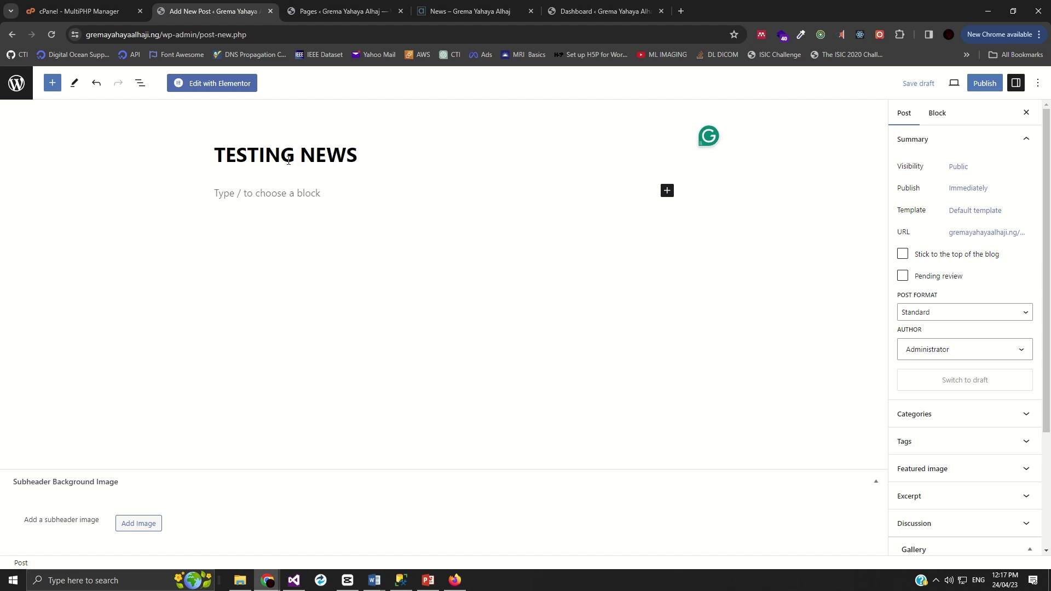
triple_click(283, 160)
key(ctrl+c)
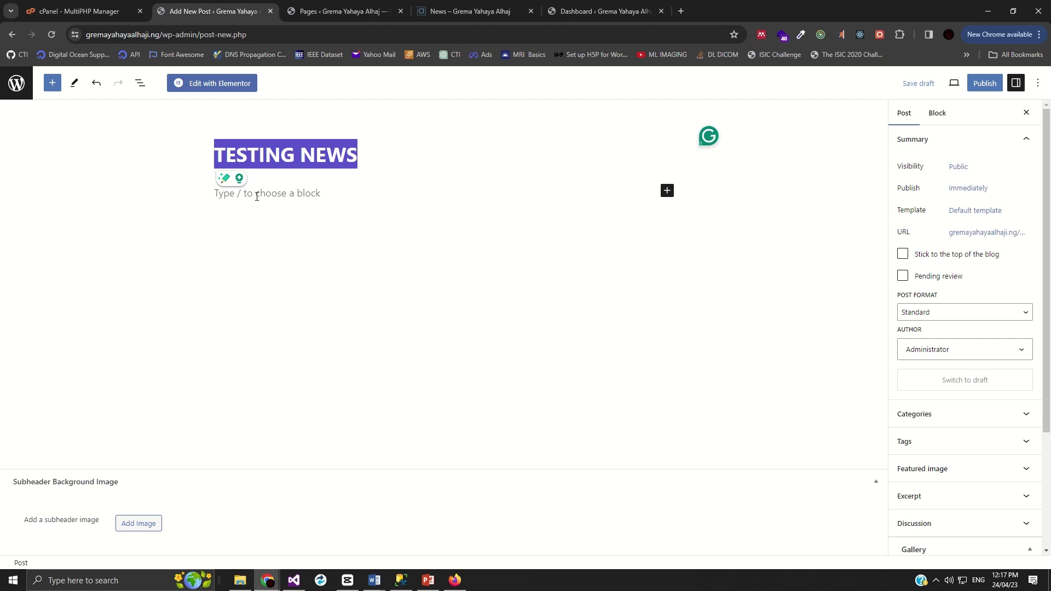
click(276, 198)
key(ctrl+v)
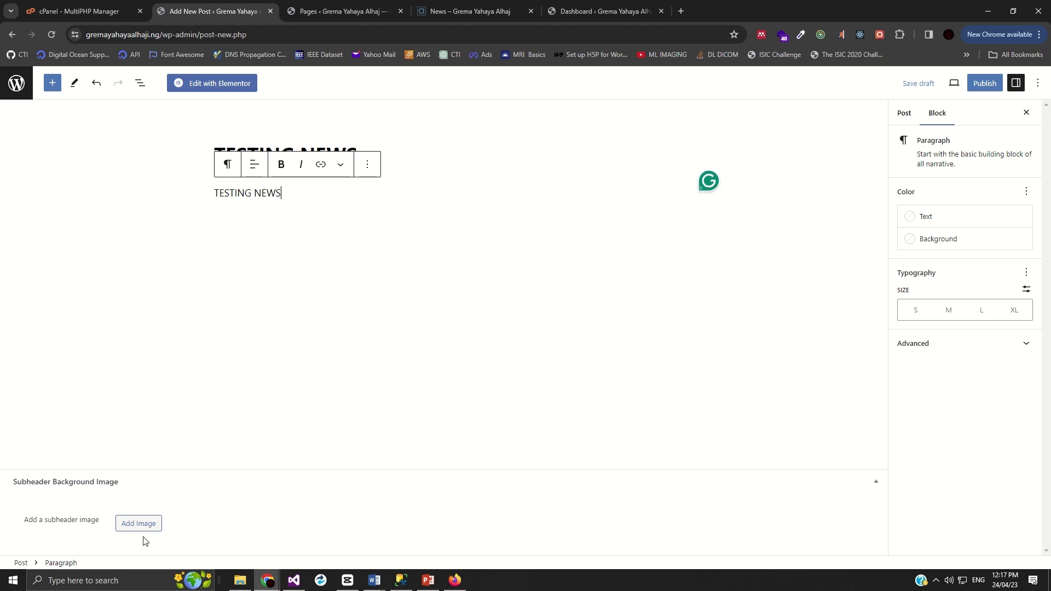
- Choose news4.jpg from the Media Library as the Subheader Background Image
click(141, 527)
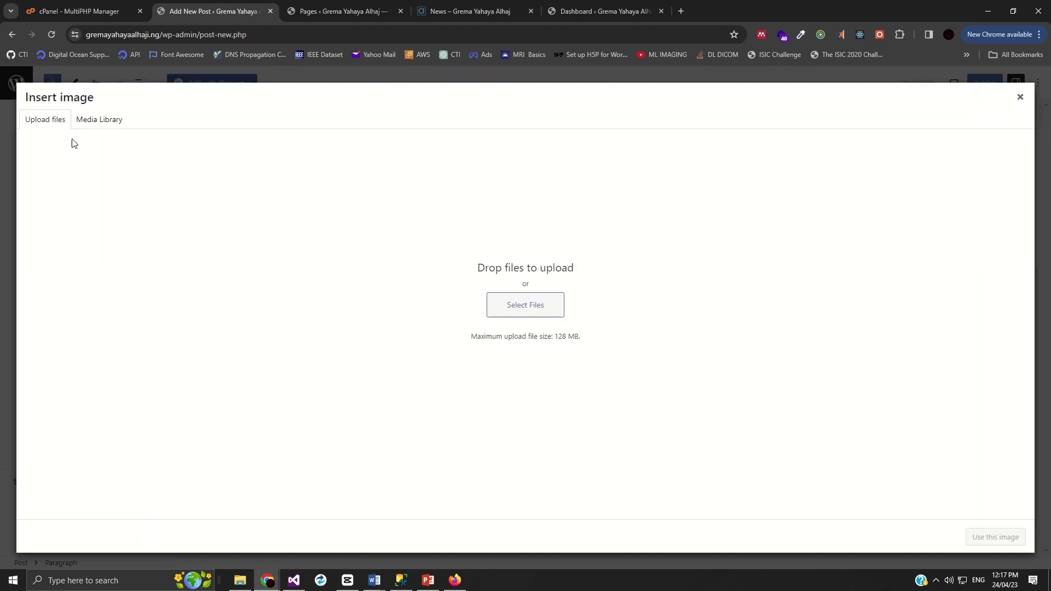
click(88, 120)
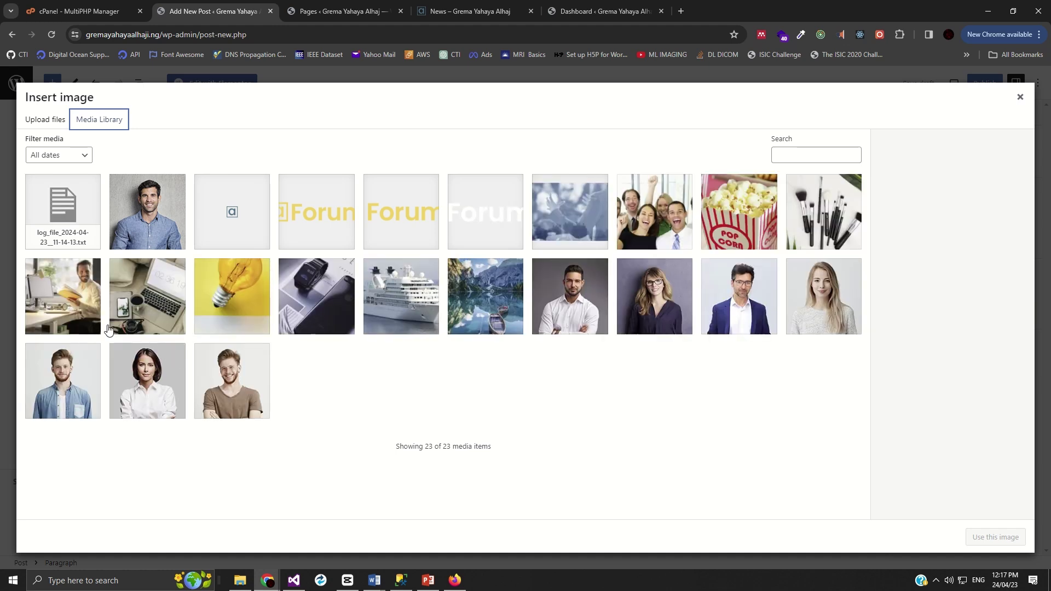
click(72, 306)
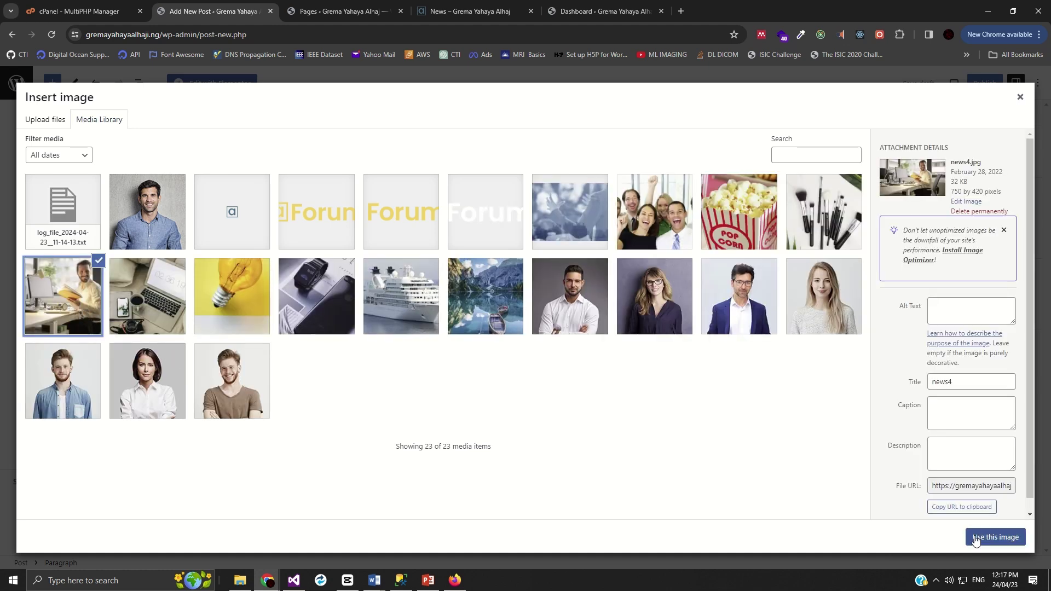
click(44, 121)
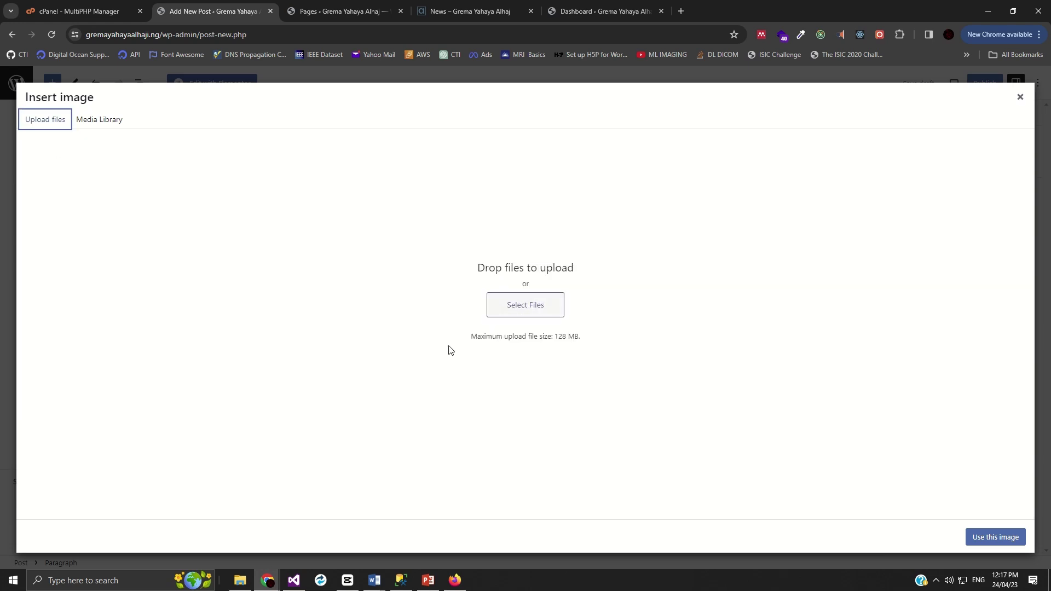
click(92, 120)
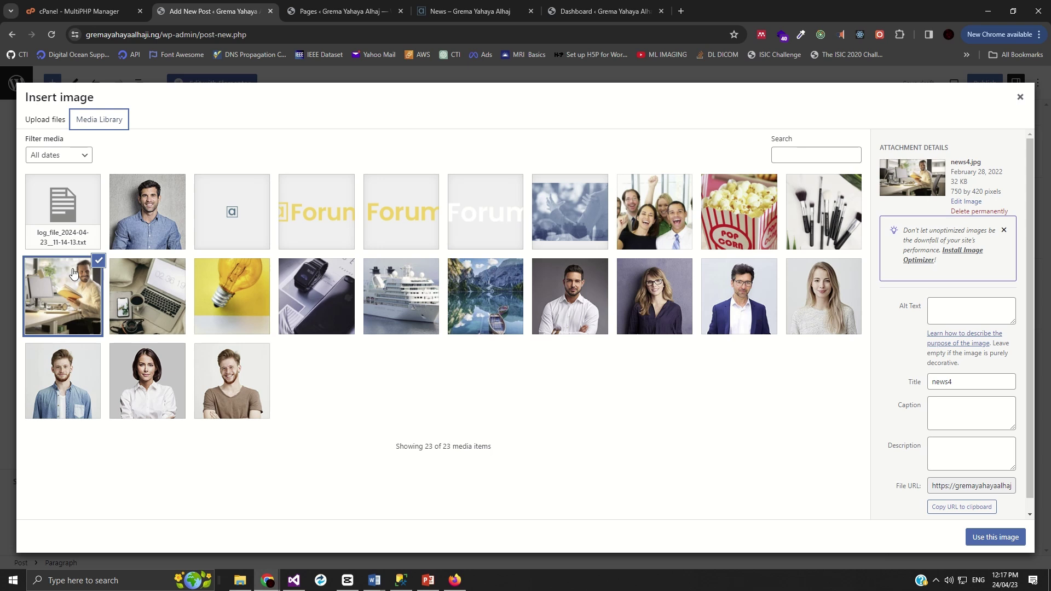
click(992, 538)
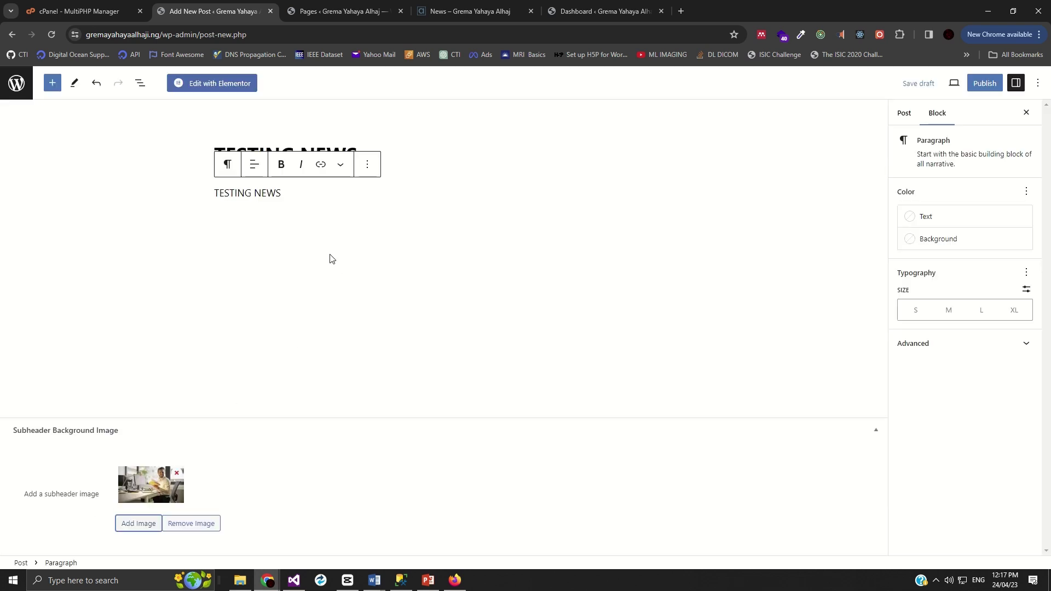
- Add an empty new paragraph below the TESTING NEWS body text
click(286, 199)
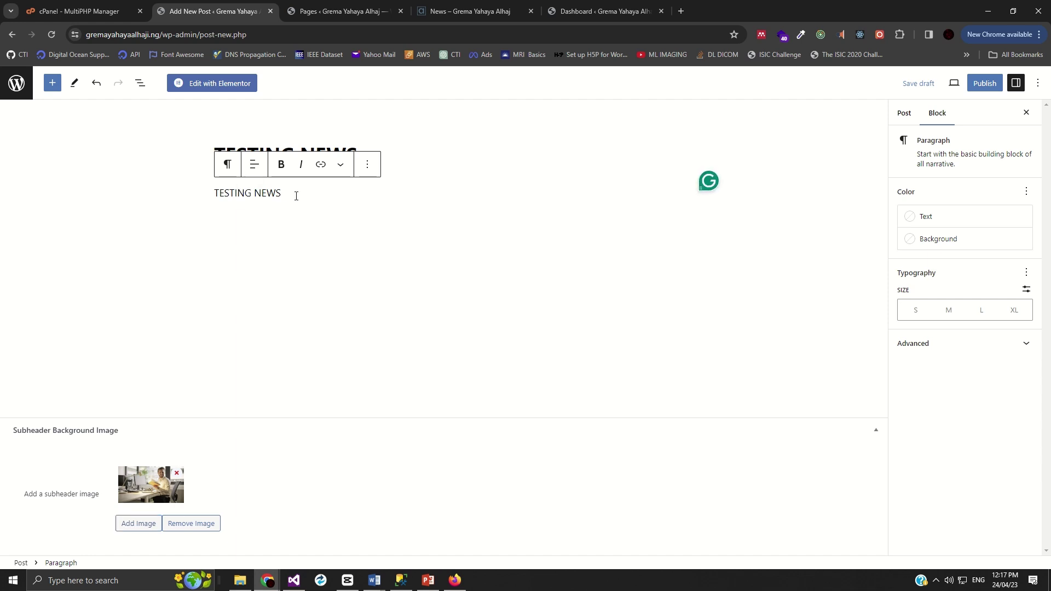
key(Return)
text(J)
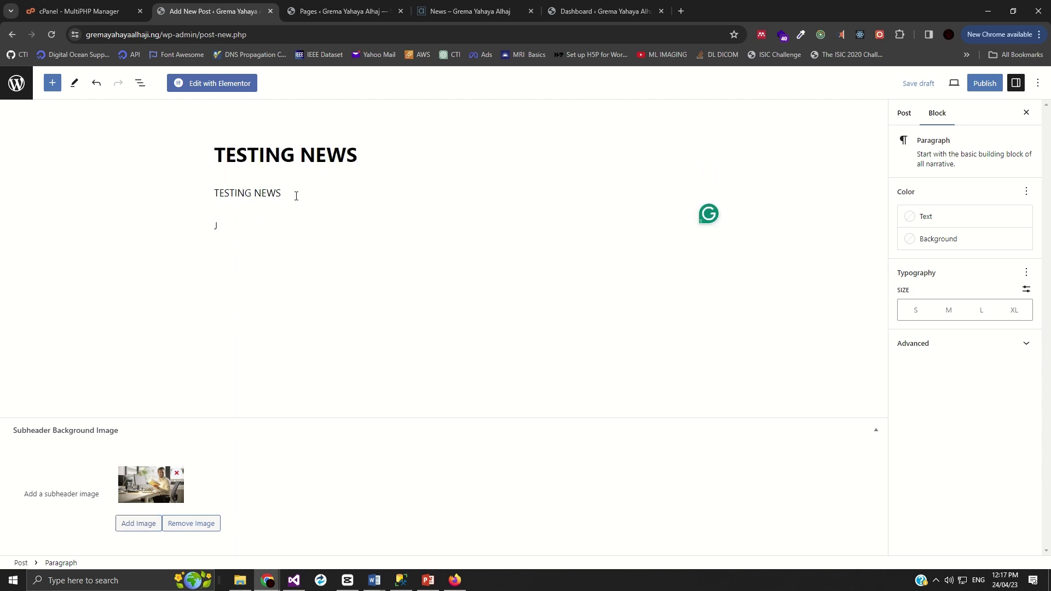
key(BackSpace)
- Publish the TESTING NEWS post and go to the site's News page tab
click(983, 83)
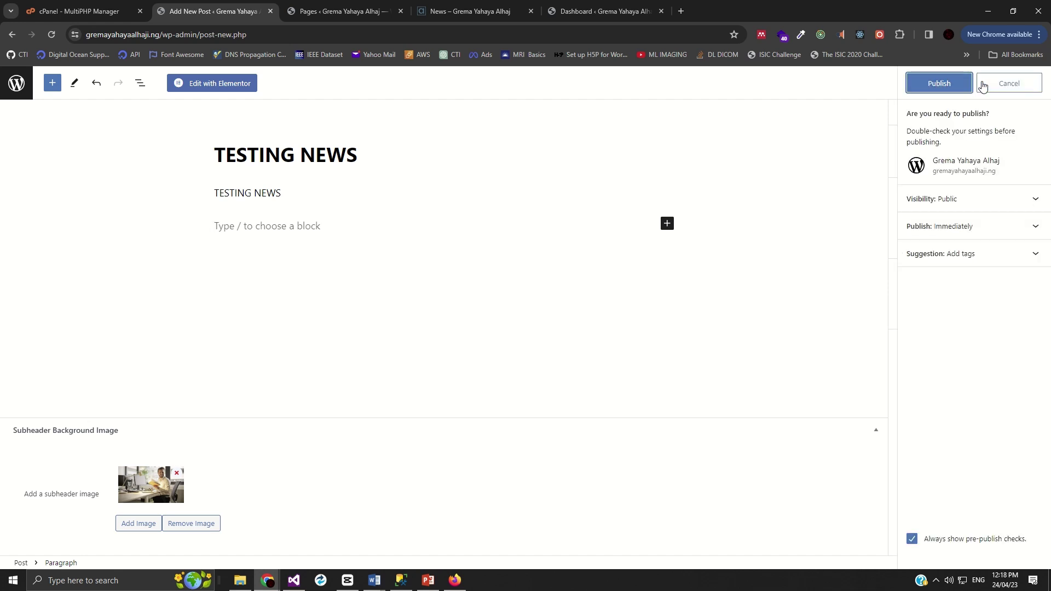
click(940, 87)
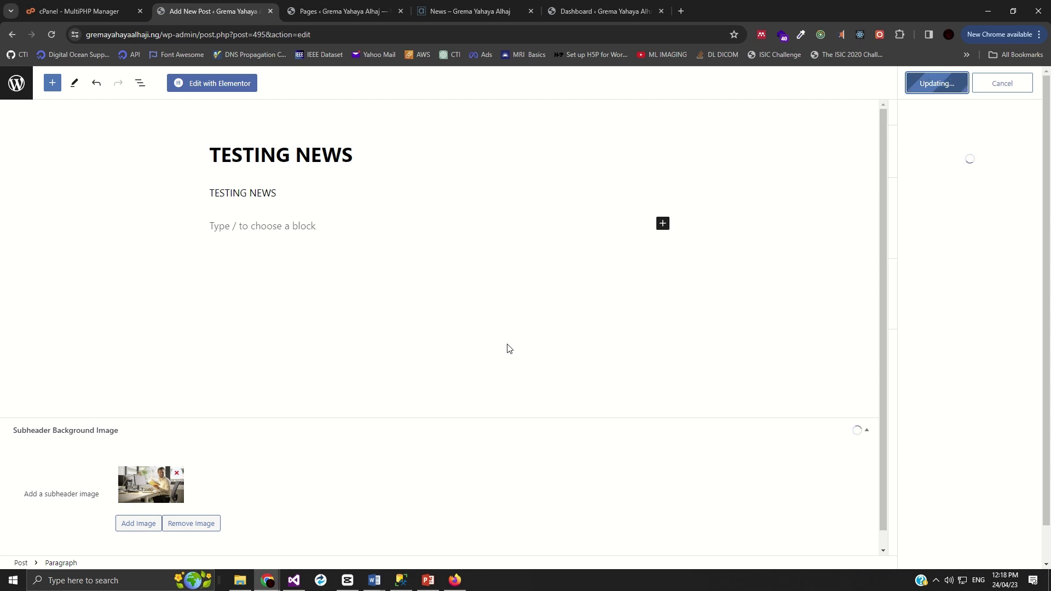
click(327, 11)
click(470, 11)
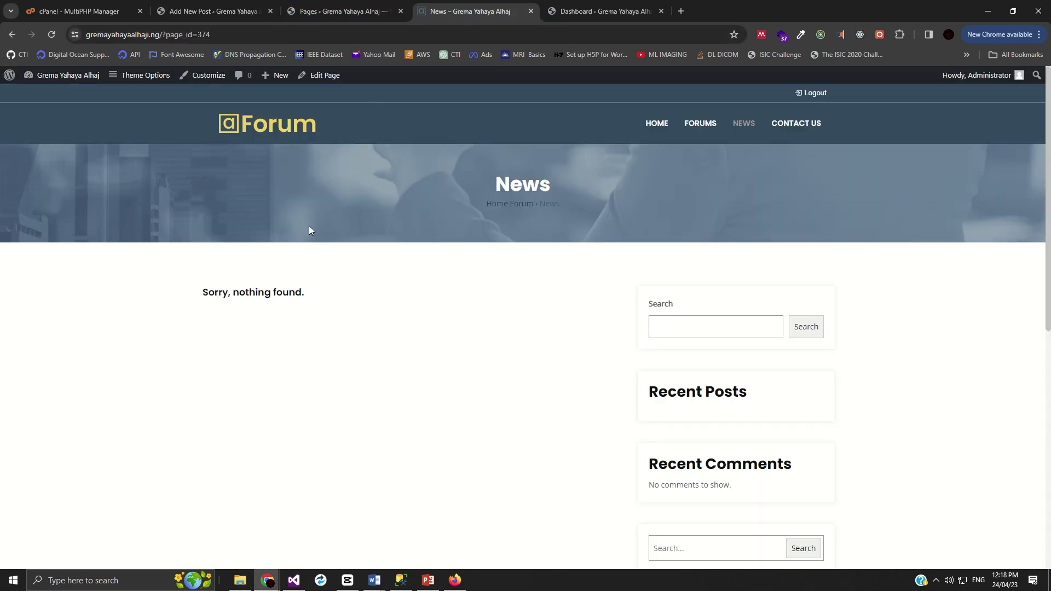
- Reload the News page so TESTING NEWS appears in the list and under Recent Posts
click(56, 34)
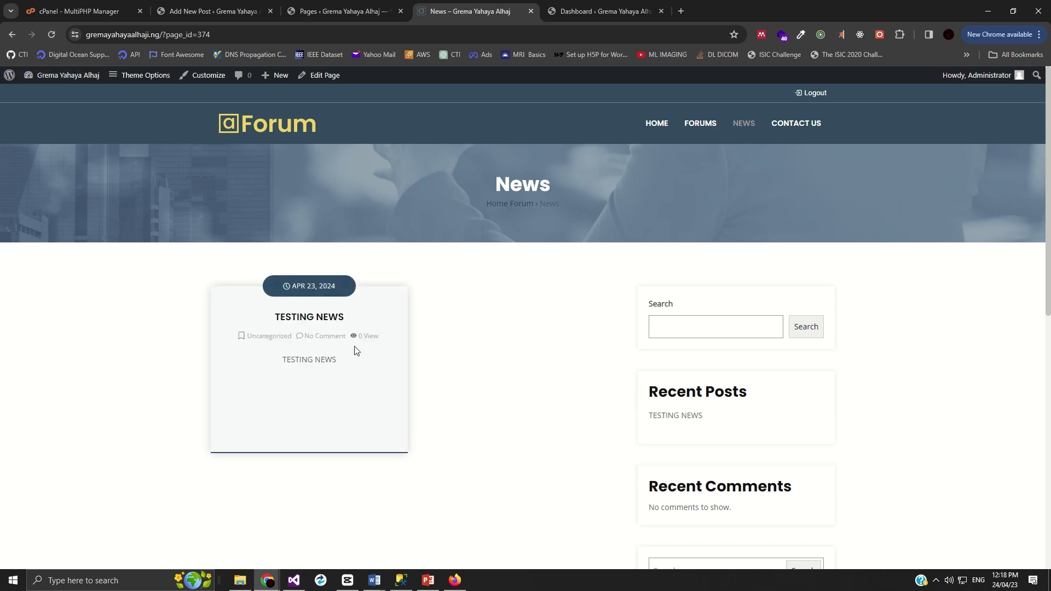